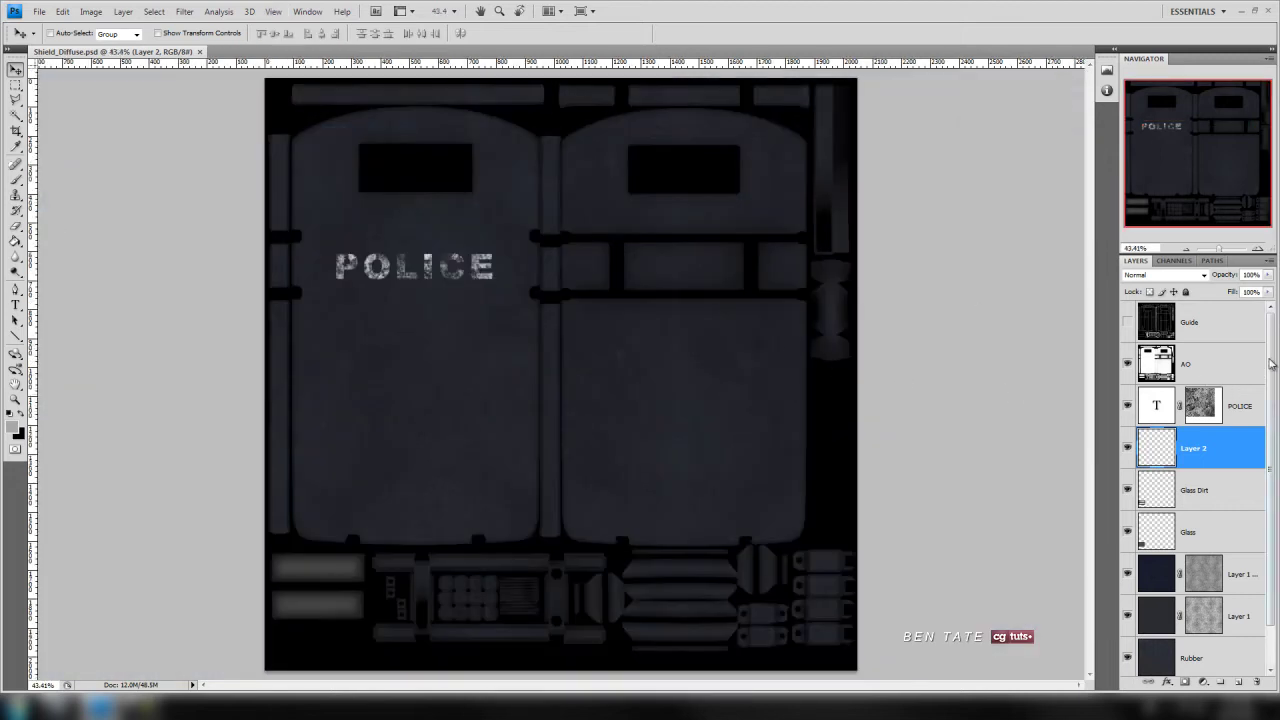
Desaturate the Rubber layer and the Layer 1 copy layer.
left_click_drag(1273, 360, 1274, 415)
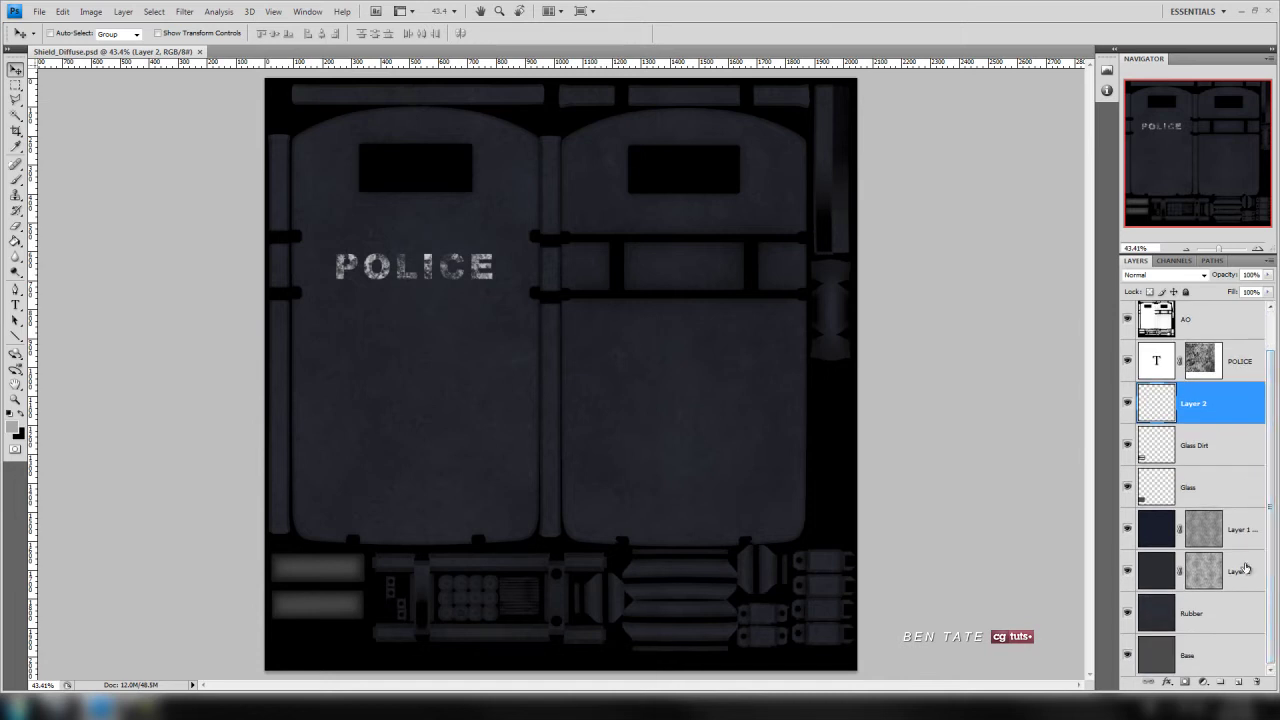
left_click(1227, 667)
key("x")
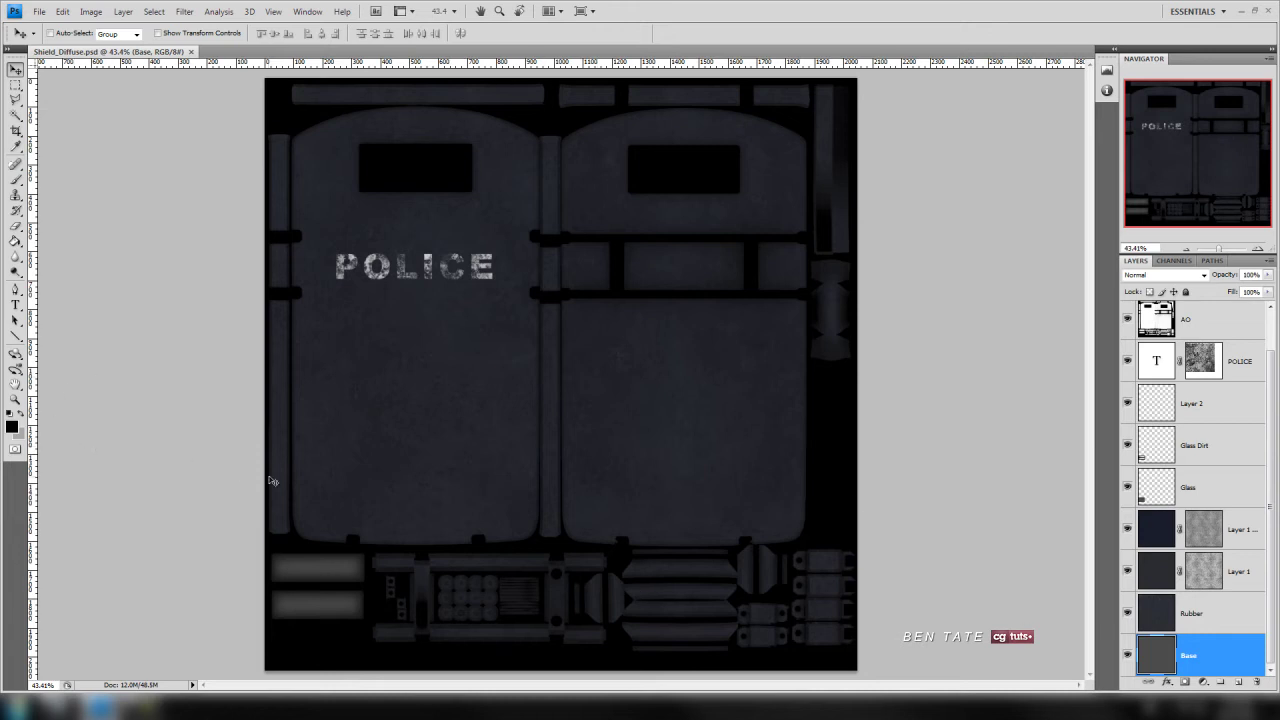
left_click(1205, 627)
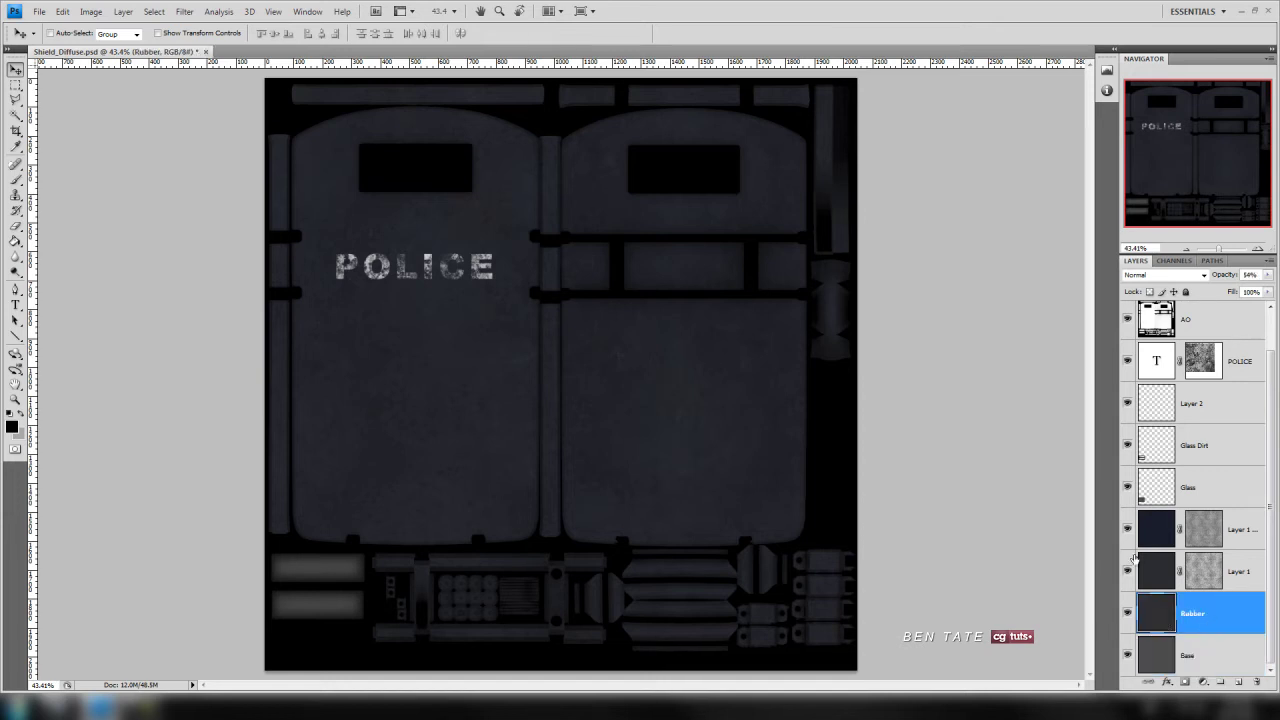
left_click(1160, 528)
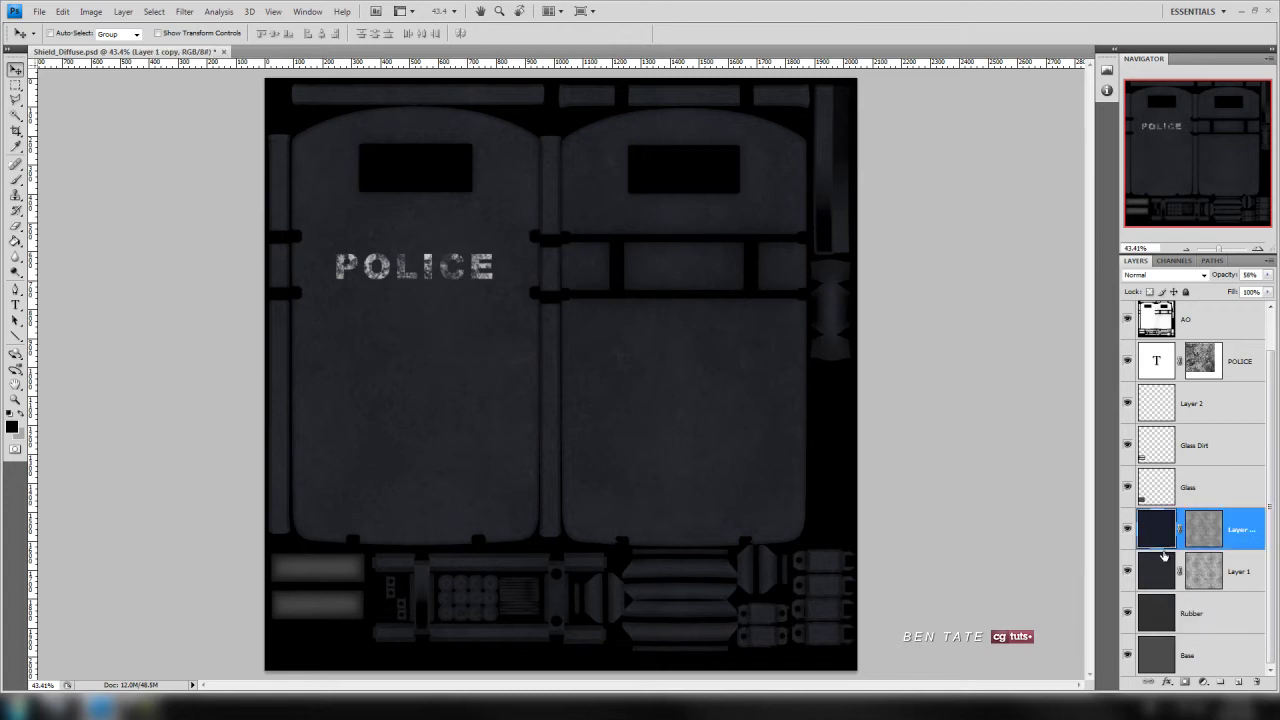
key("ctrl+shift+u")
Fill the Base layer with dark grey 323232 (RGB 50, 50, 50).
left_click(1206, 660)
left_click(11, 427)
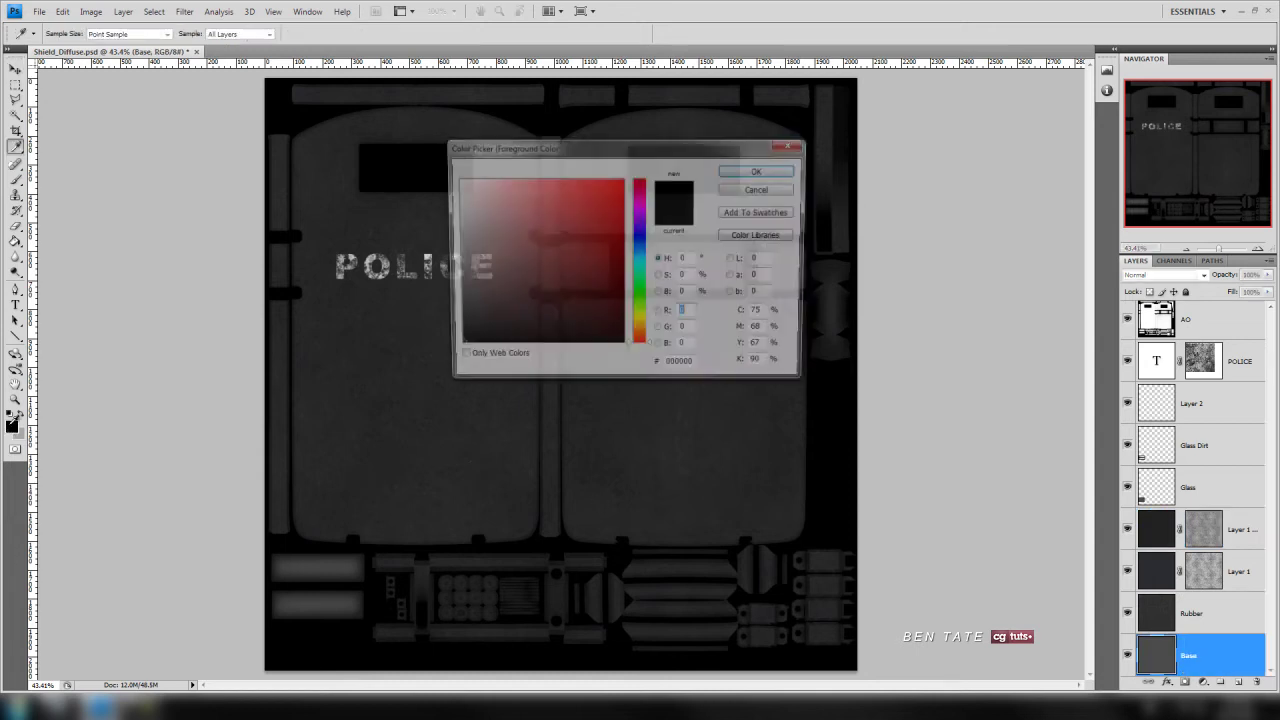
left_click(453, 314)
left_click_drag(451, 313, 449, 315)
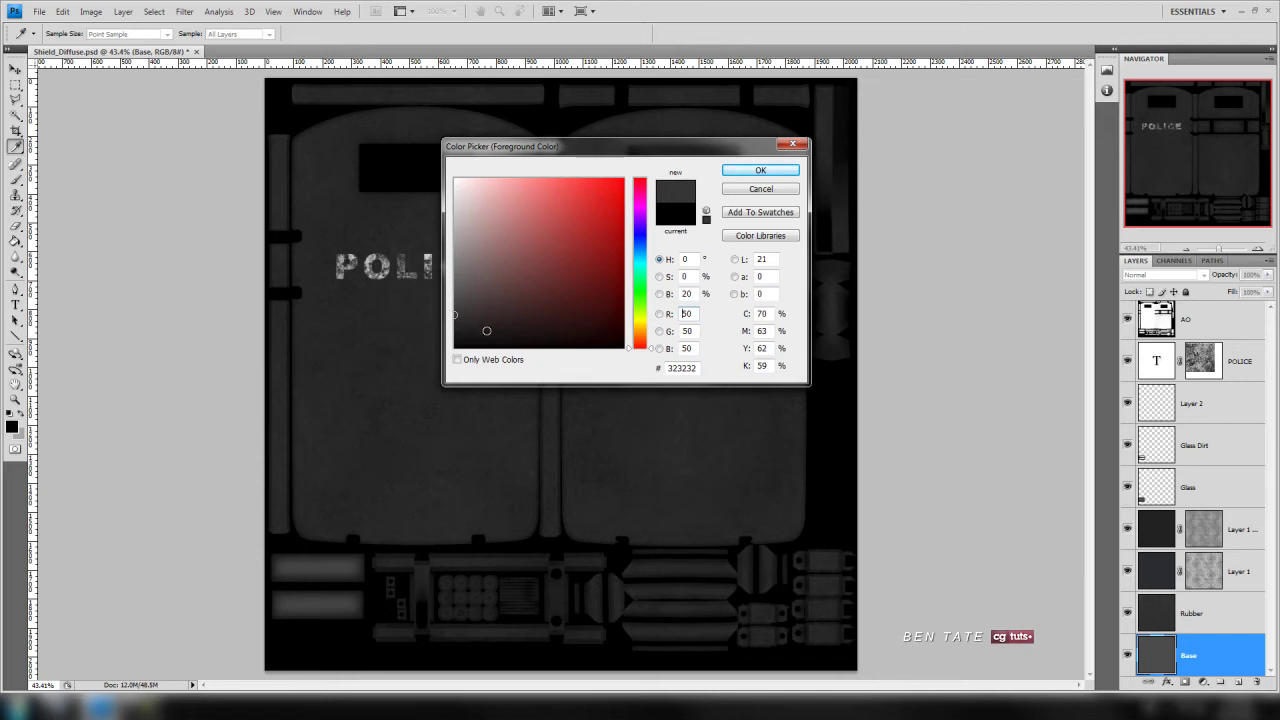
left_click_drag(624, 146, 600, 155)
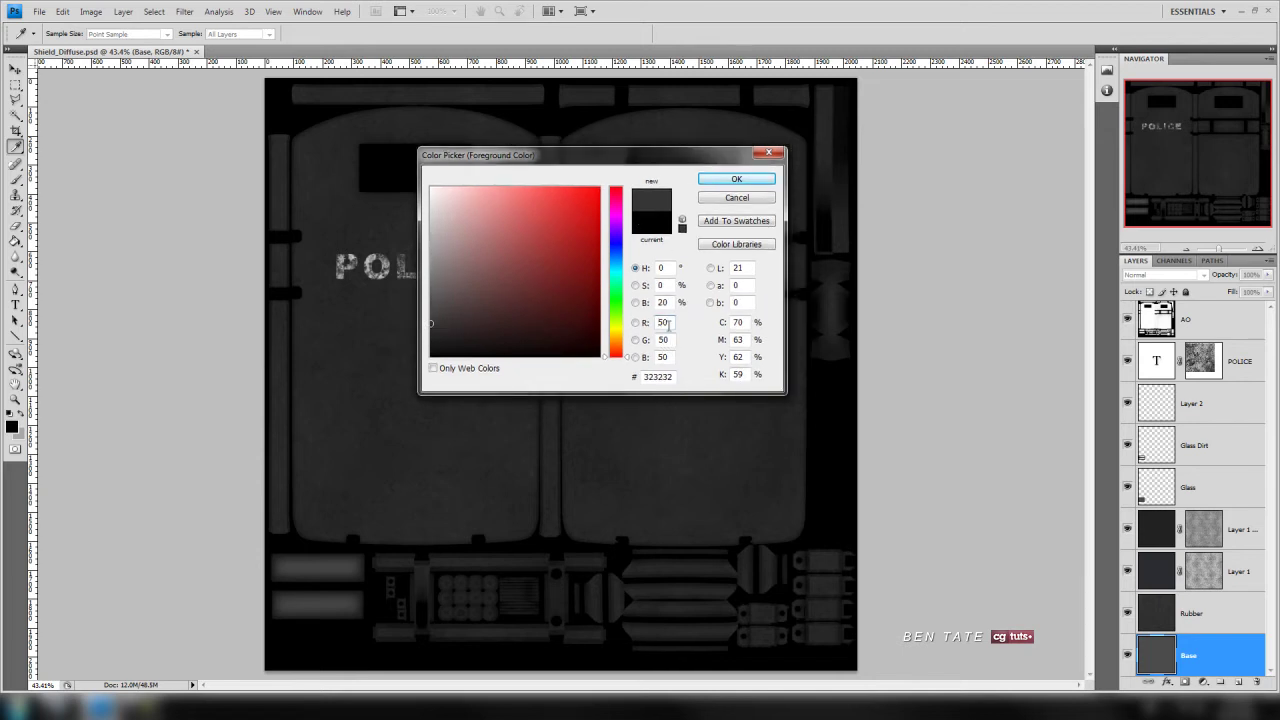
left_click(758, 199)
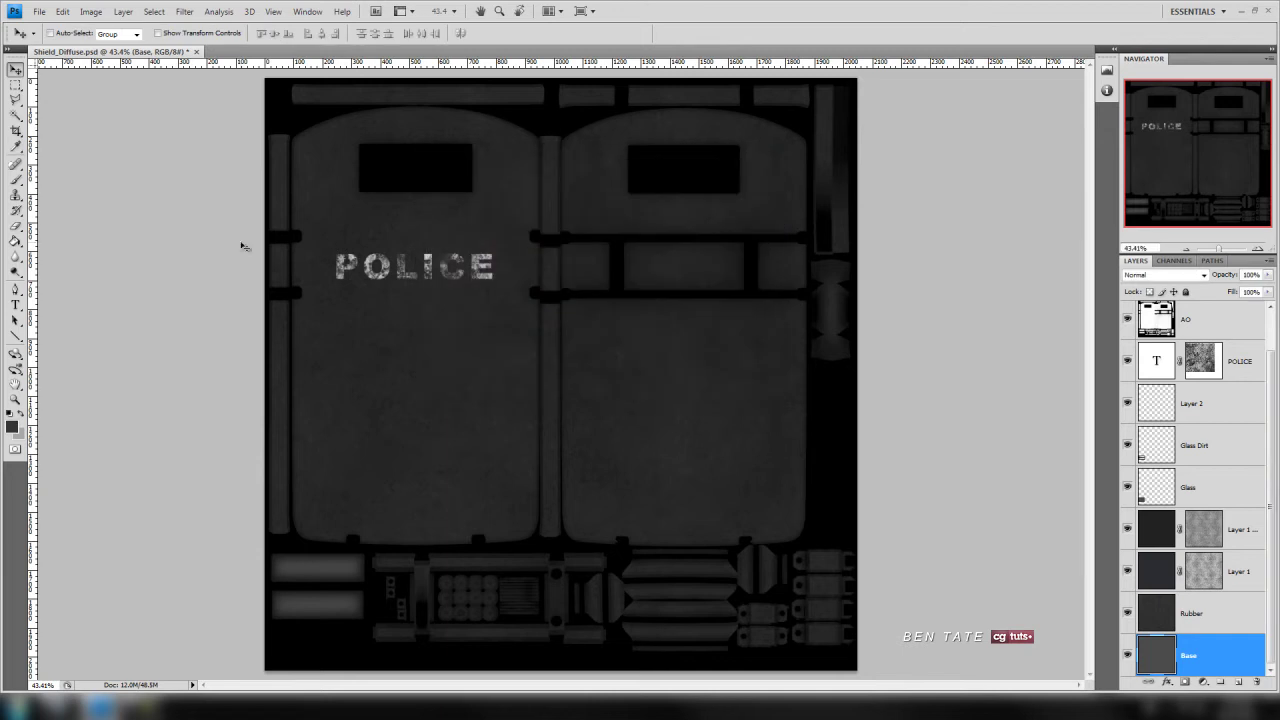
left_click(15, 241)
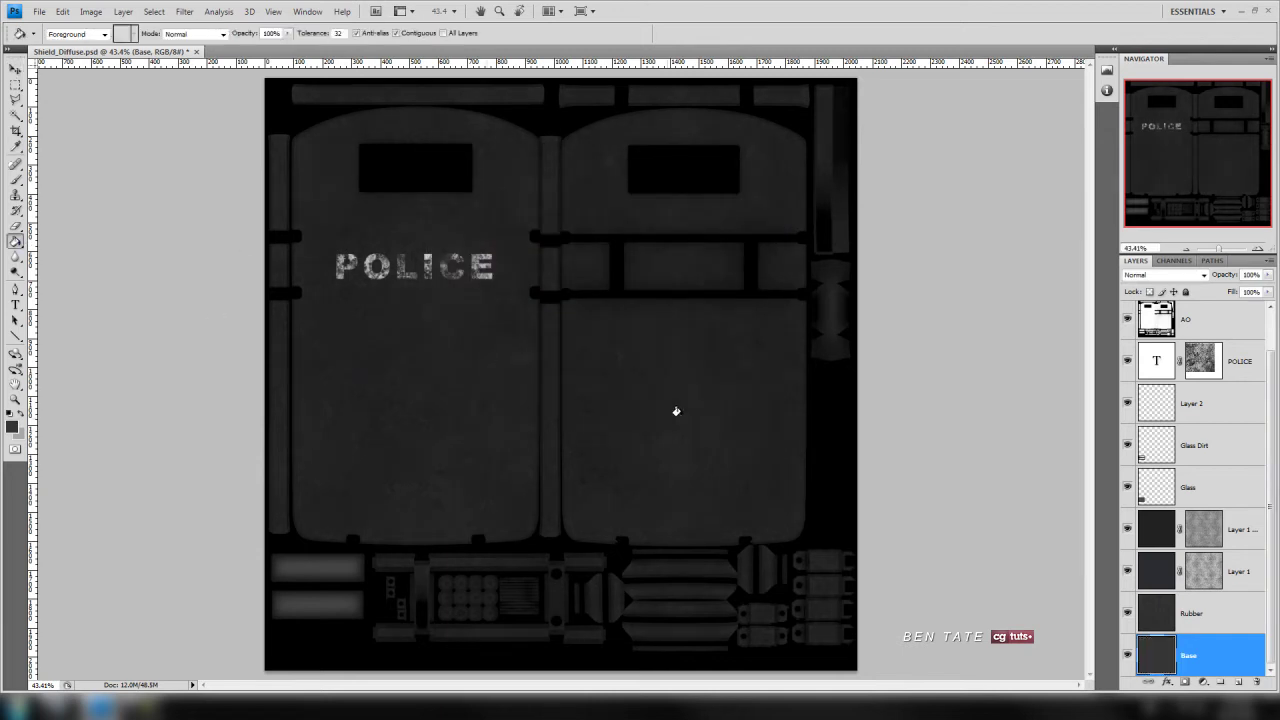
Examine the Rubber layer's effect on the shield at actual pixel size by hiding and showing it.
left_click(272, 11)
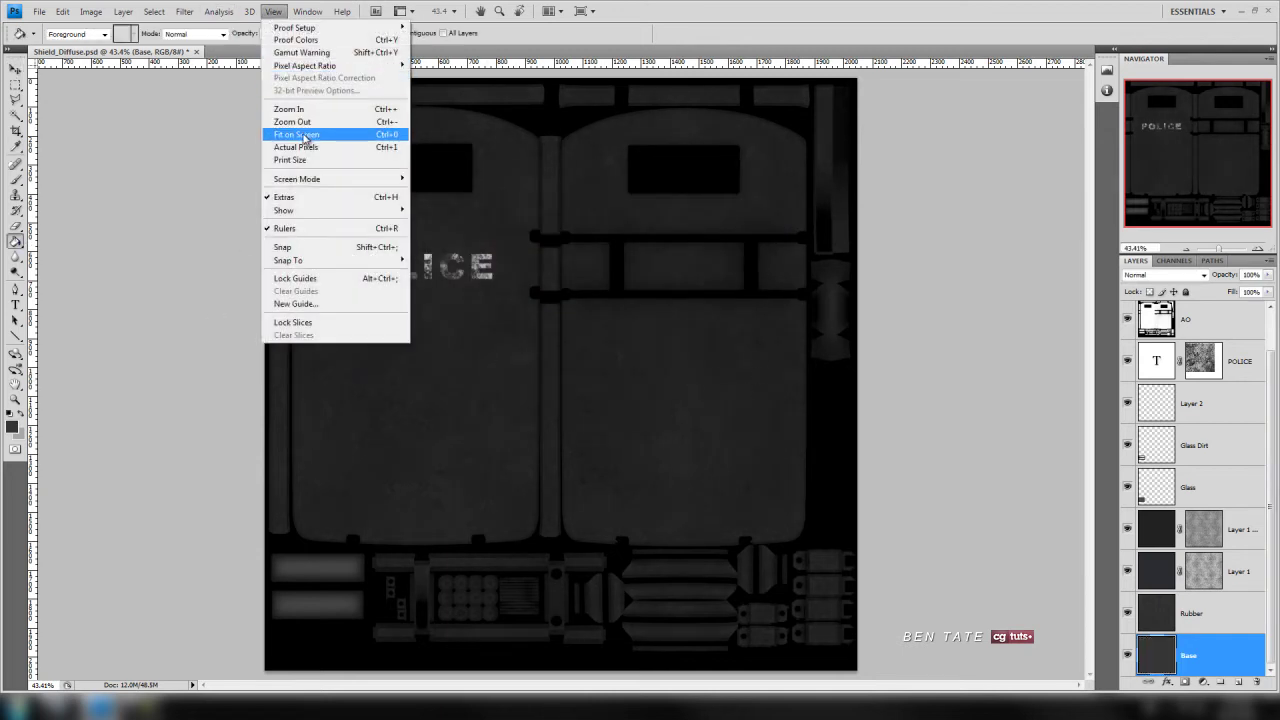
left_click(302, 149)
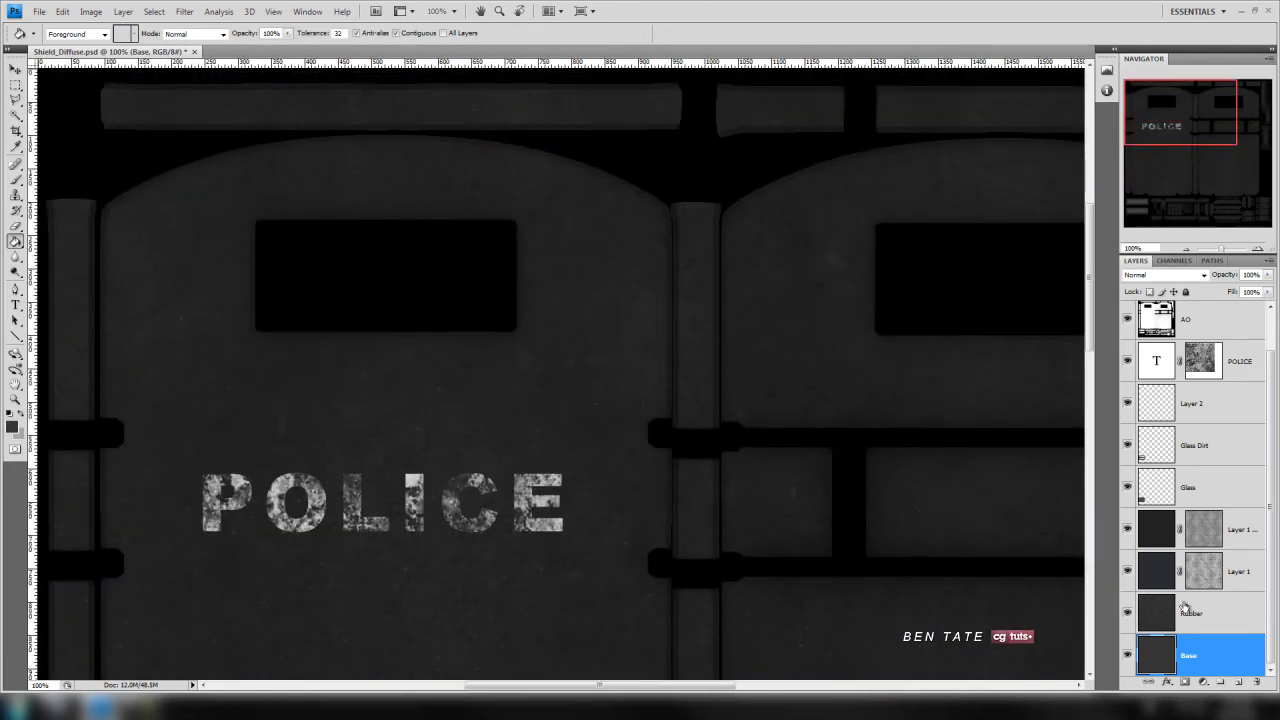
left_click(1212, 618)
left_click(1127, 613)
left_click(1127, 613)
left_click(1127, 613)
left_click(1127, 613)
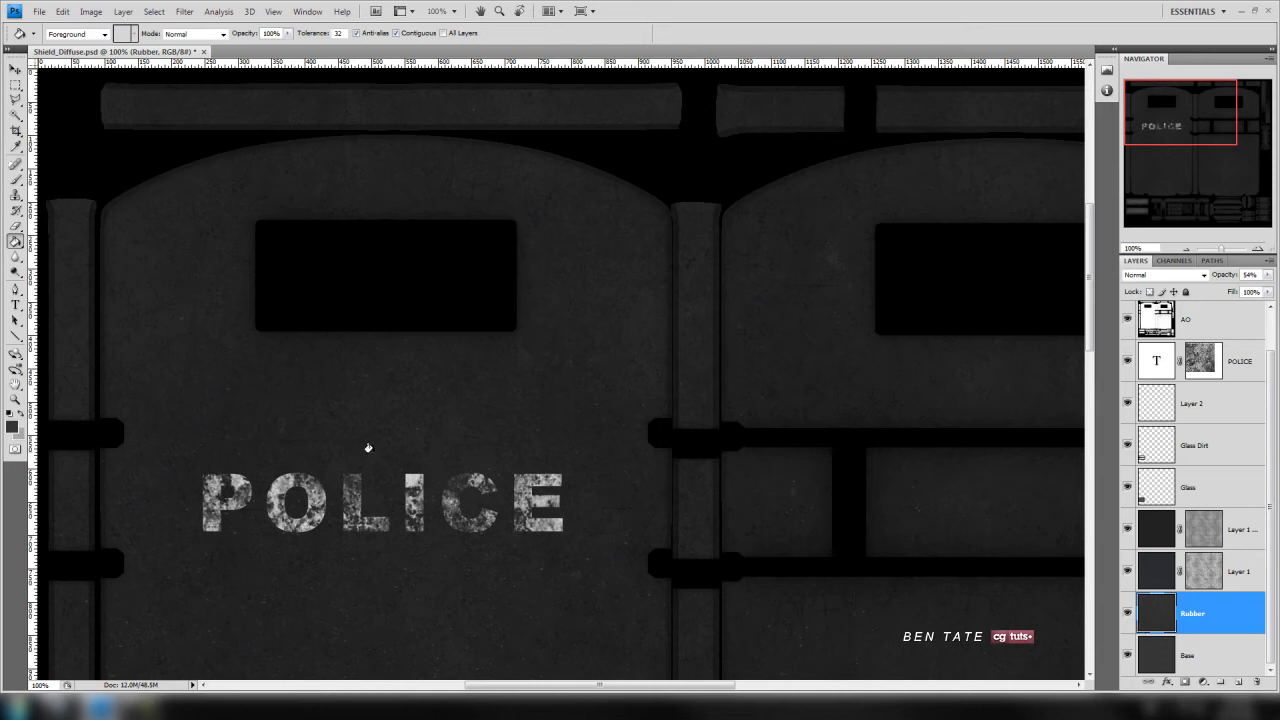
left_click(1127, 613)
left_click(1127, 613)
Apply a Brightness/Contrast adjustment to the Rubber layer with brightness 50 and contrast 50.
left_click(91, 11)
mouse_move(92, 48)
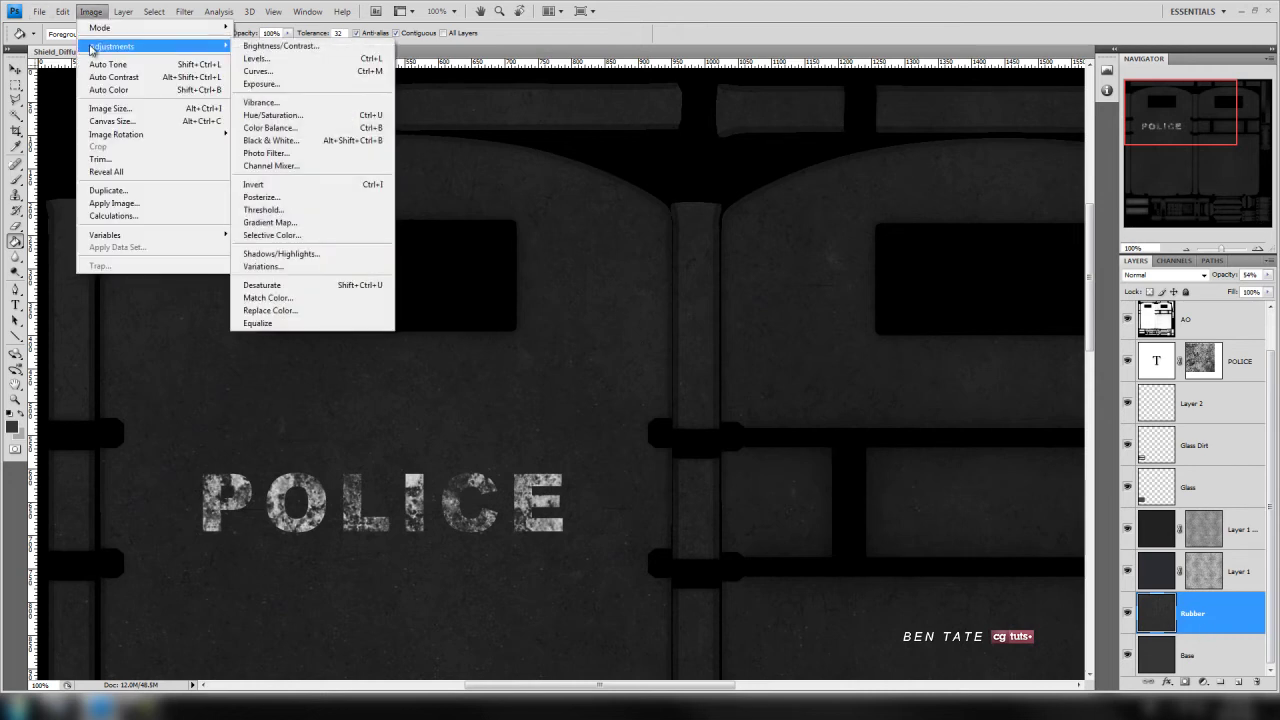
left_click(300, 46)
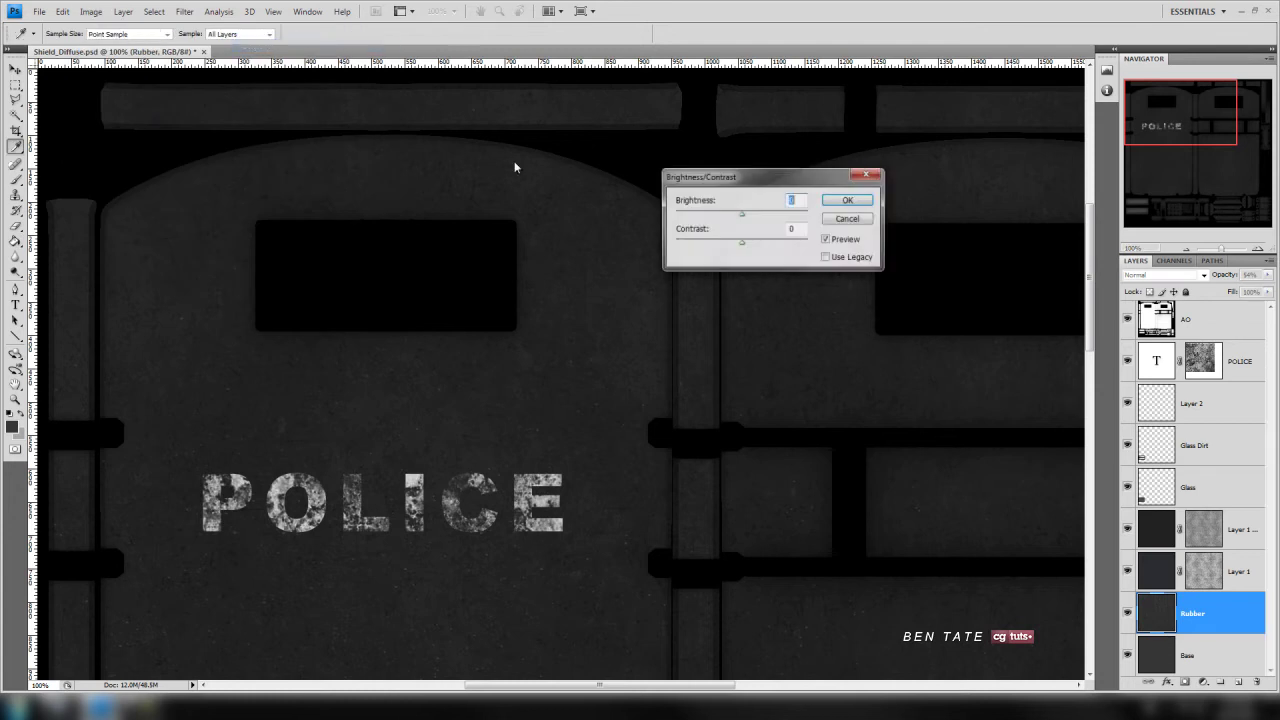
left_click_drag(766, 186, 690, 304)
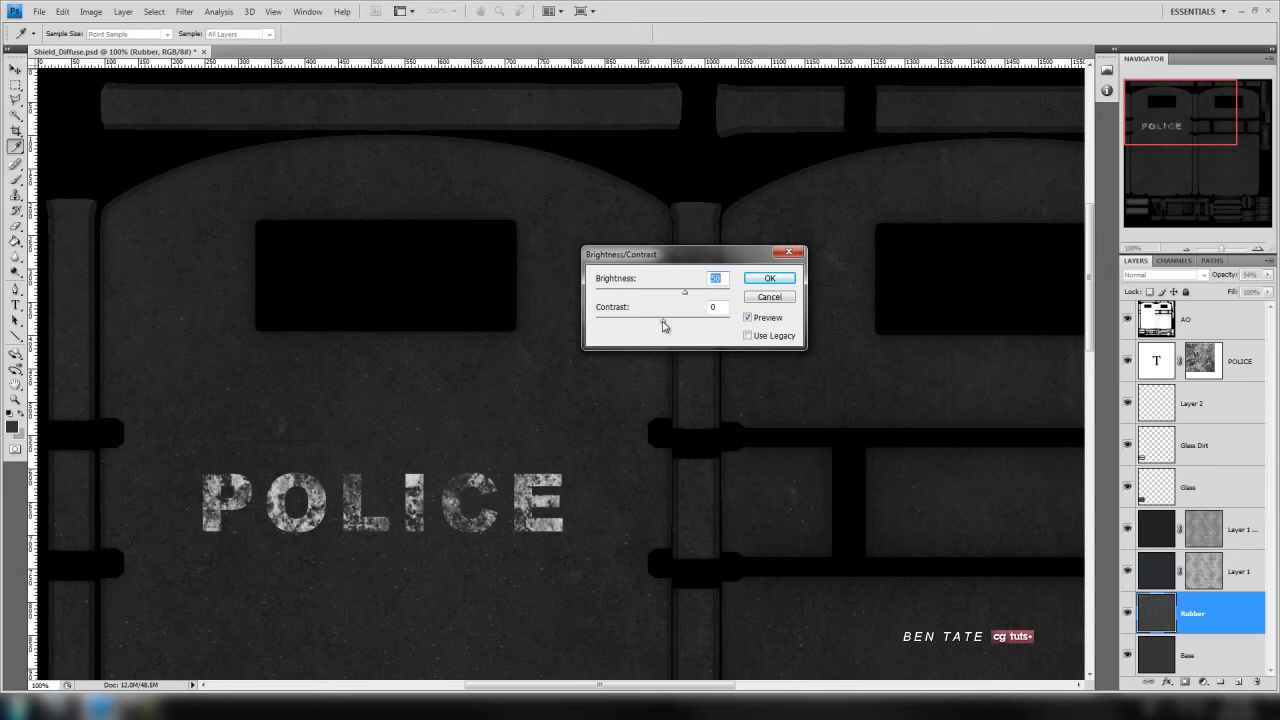
left_click_drag(663, 324, 703, 326)
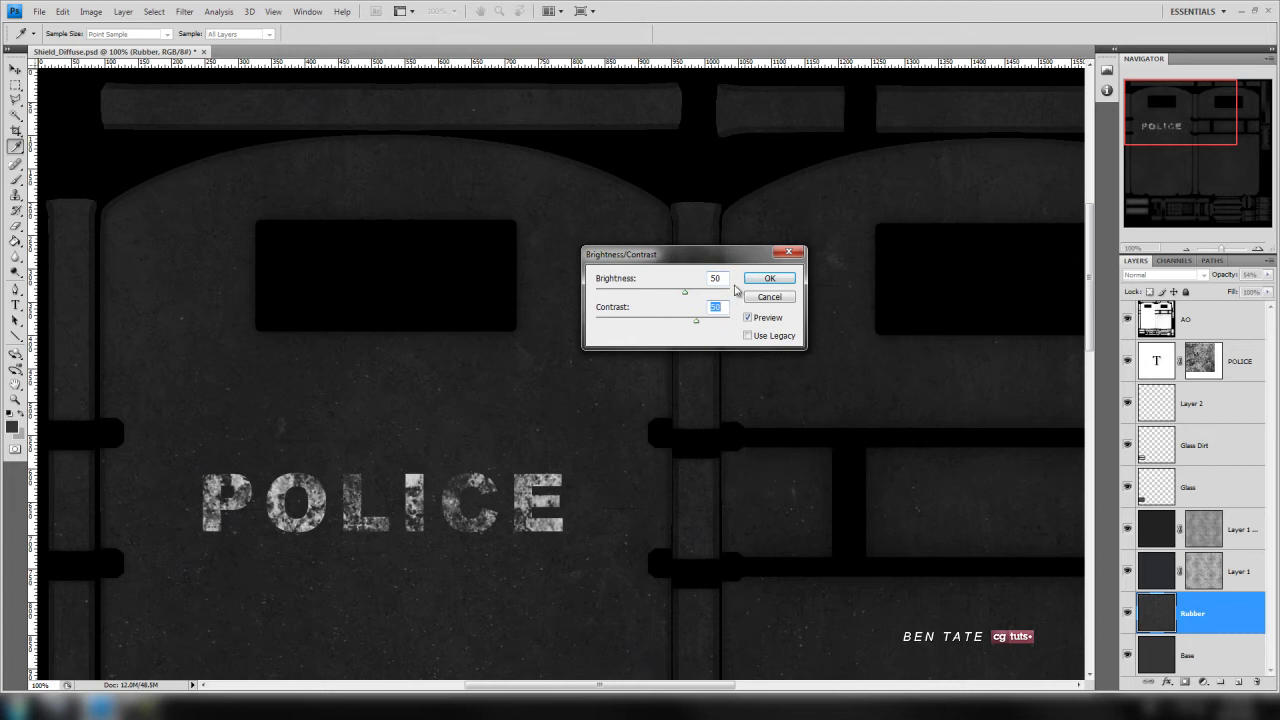
left_click(769, 279)
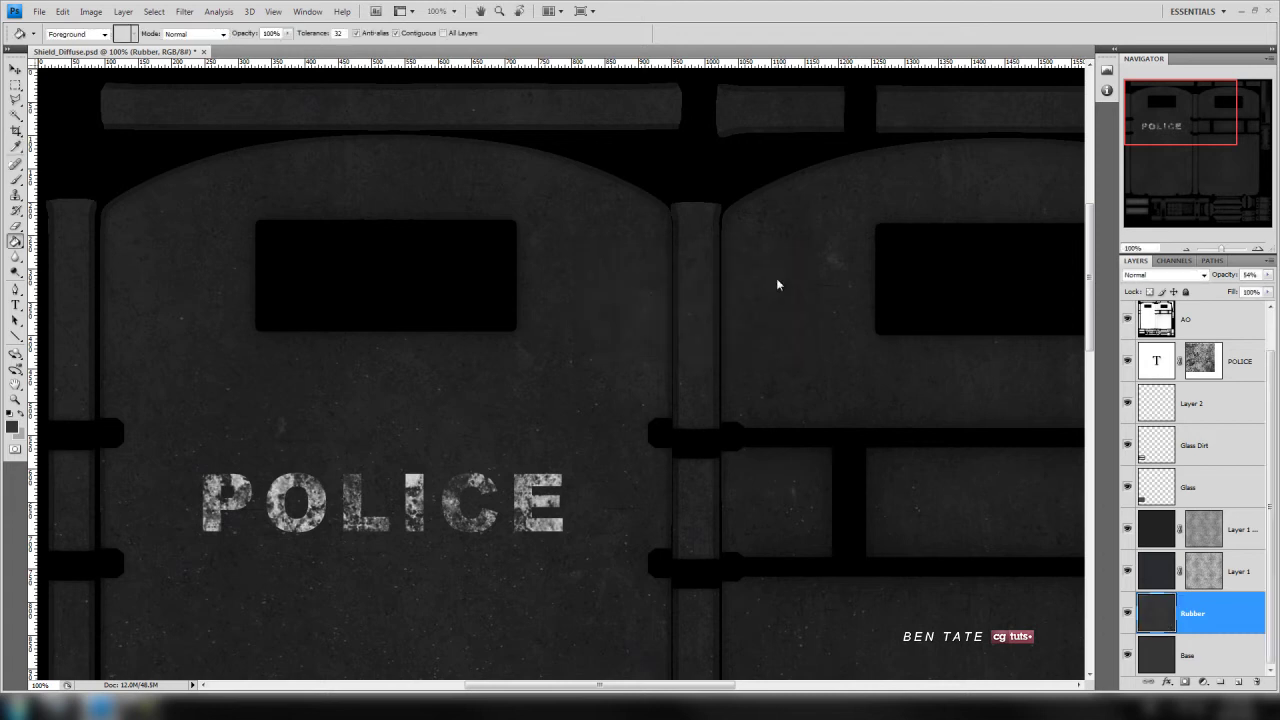
Hide the Layer 1 copy layer and fill Layer 1 with white.
left_click(1128, 529)
left_click(1170, 574)
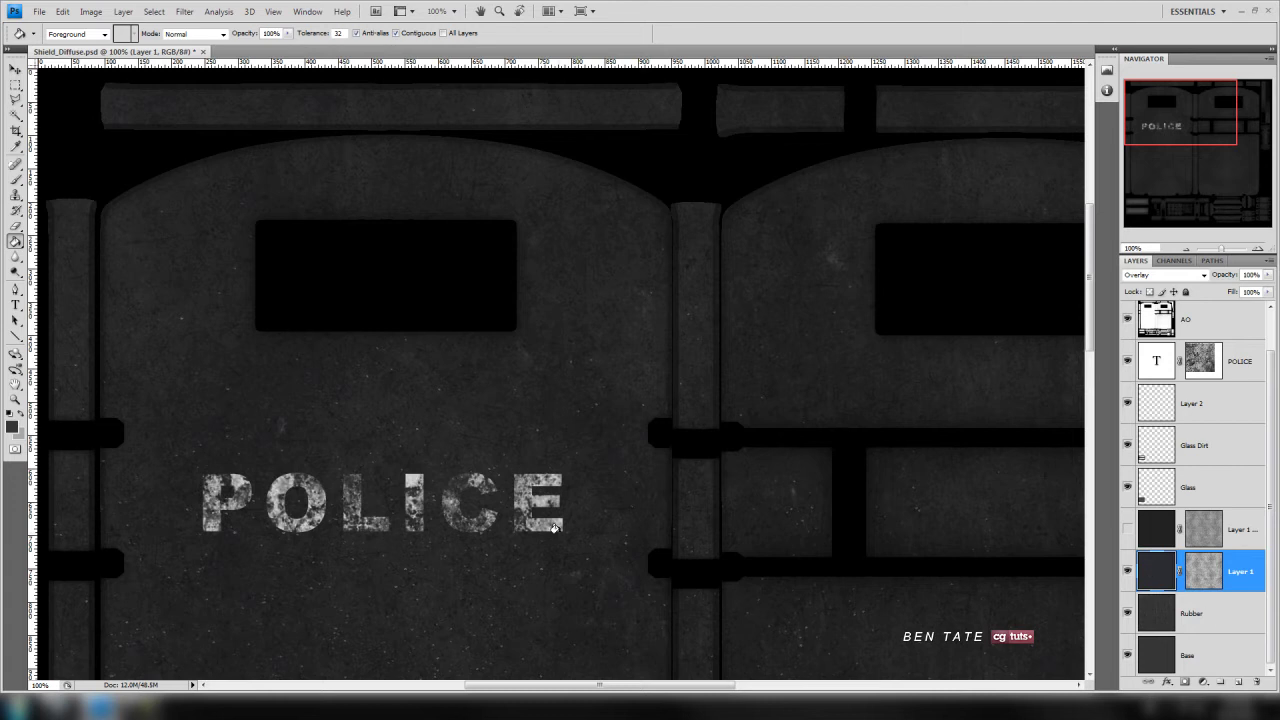
left_click(12, 428)
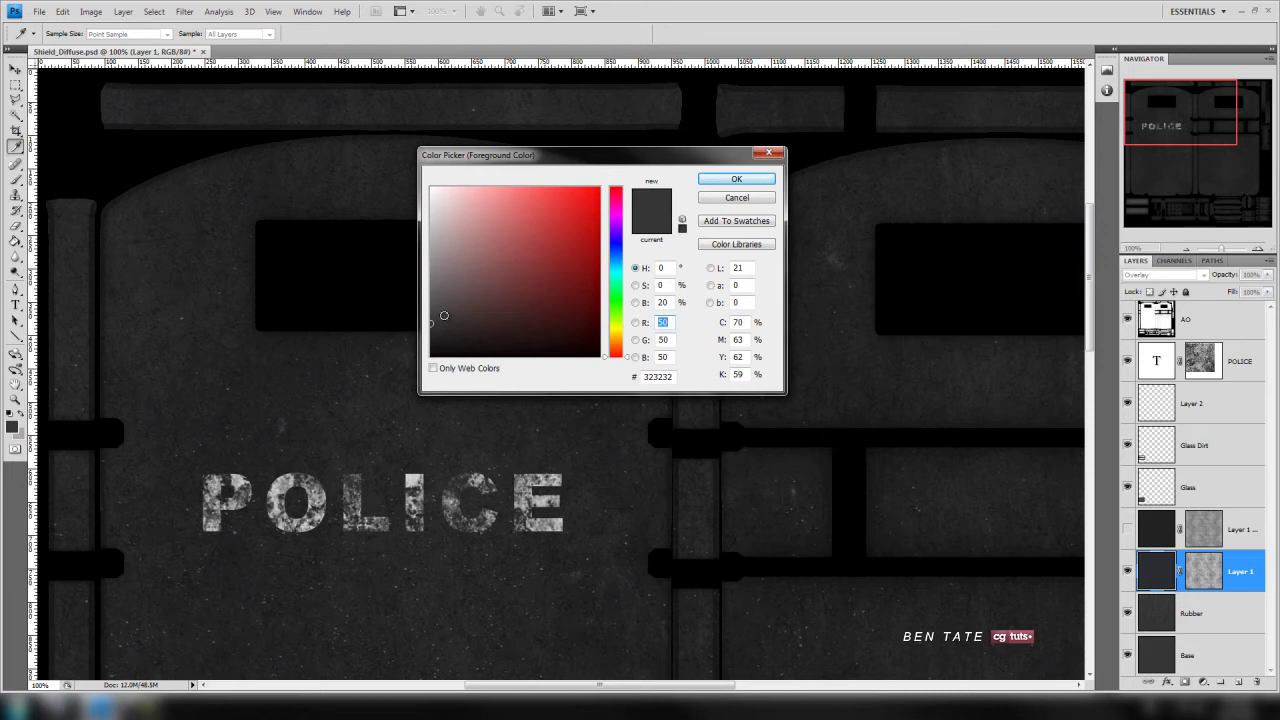
left_click_drag(432, 295, 428, 181)
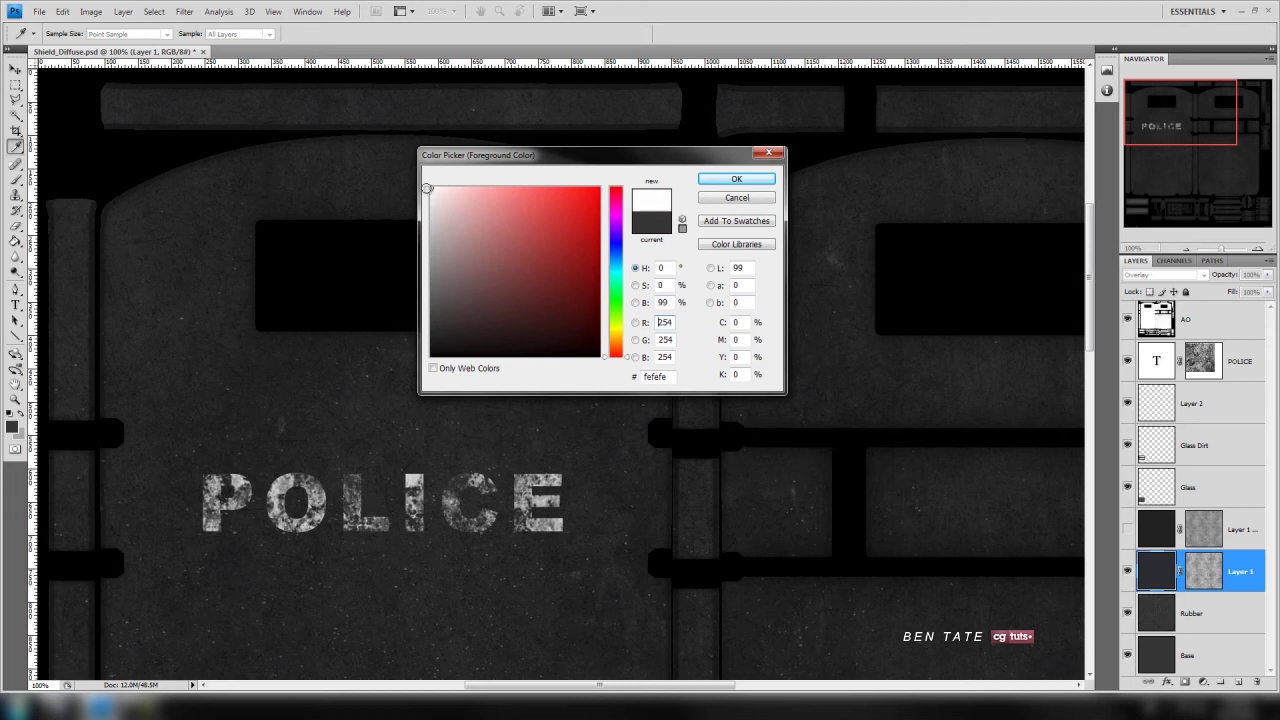
left_click(730, 178)
left_click(535, 400)
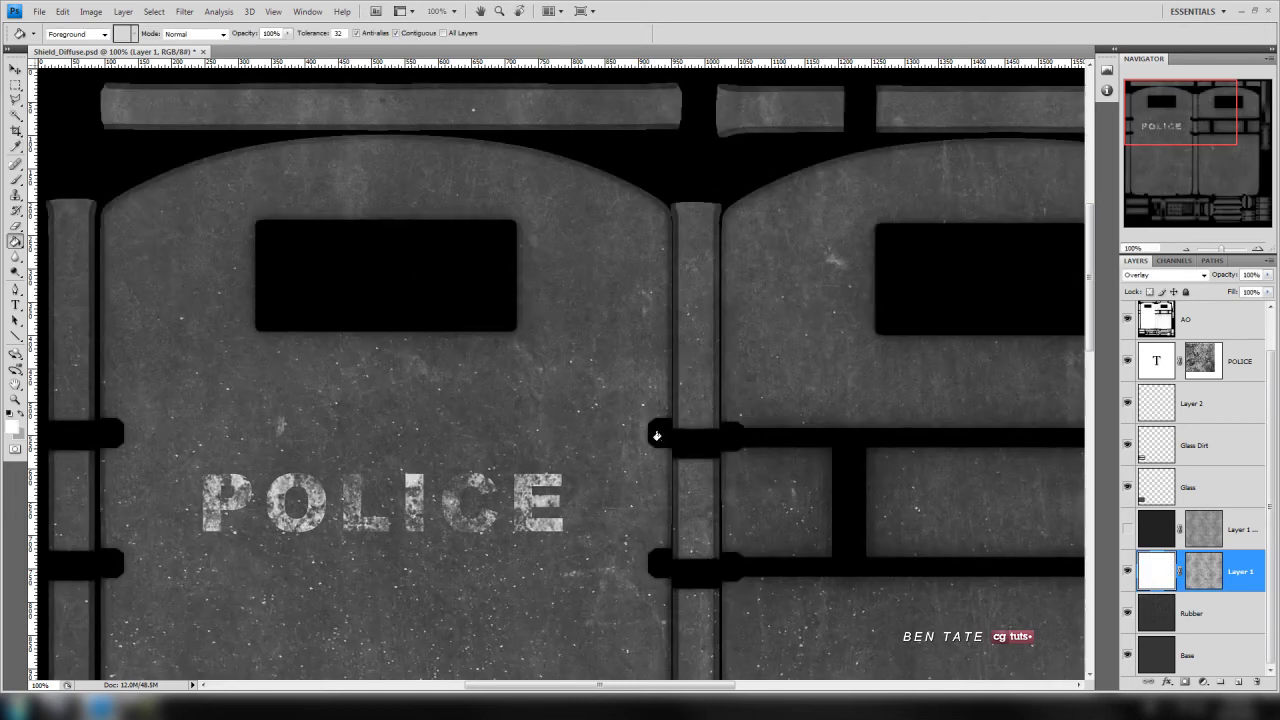
Apply Brightness/Contrast to Layer 1's mask with brightness -60 and contrast 100.
left_click_drag(1156, 140, 1134, 117)
left_click(1219, 577)
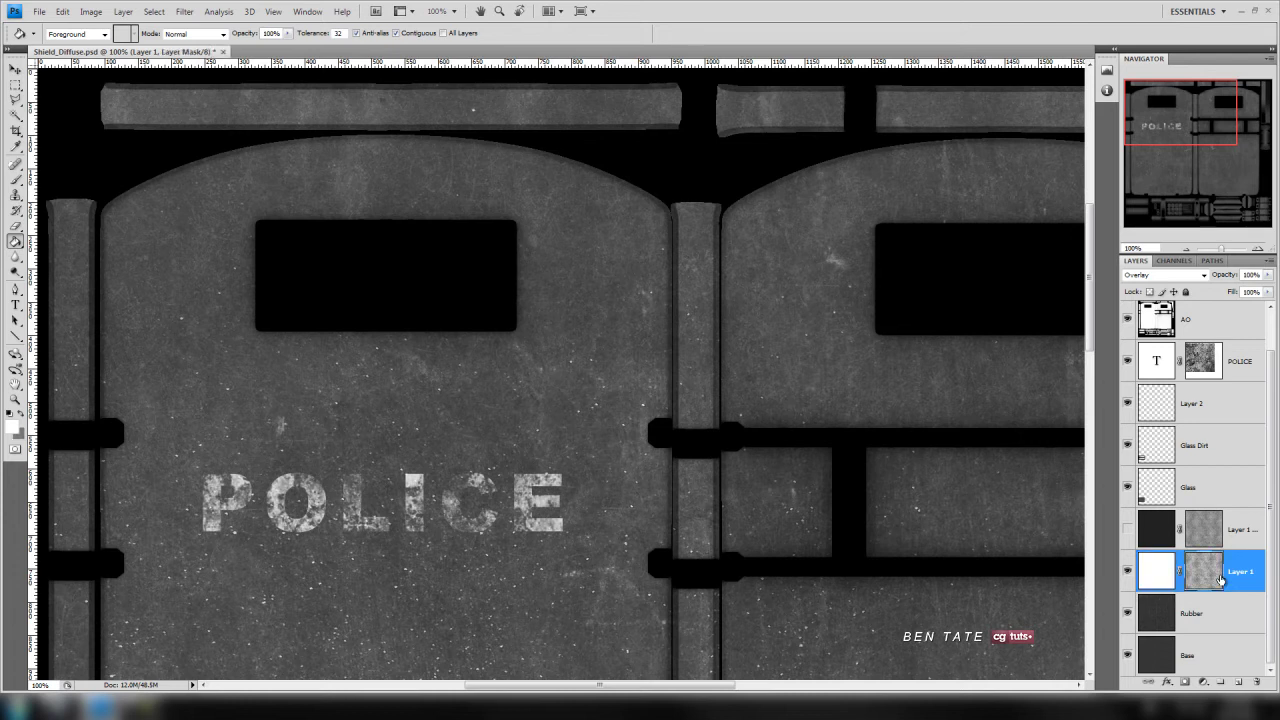
left_click(91, 11)
mouse_move(143, 47)
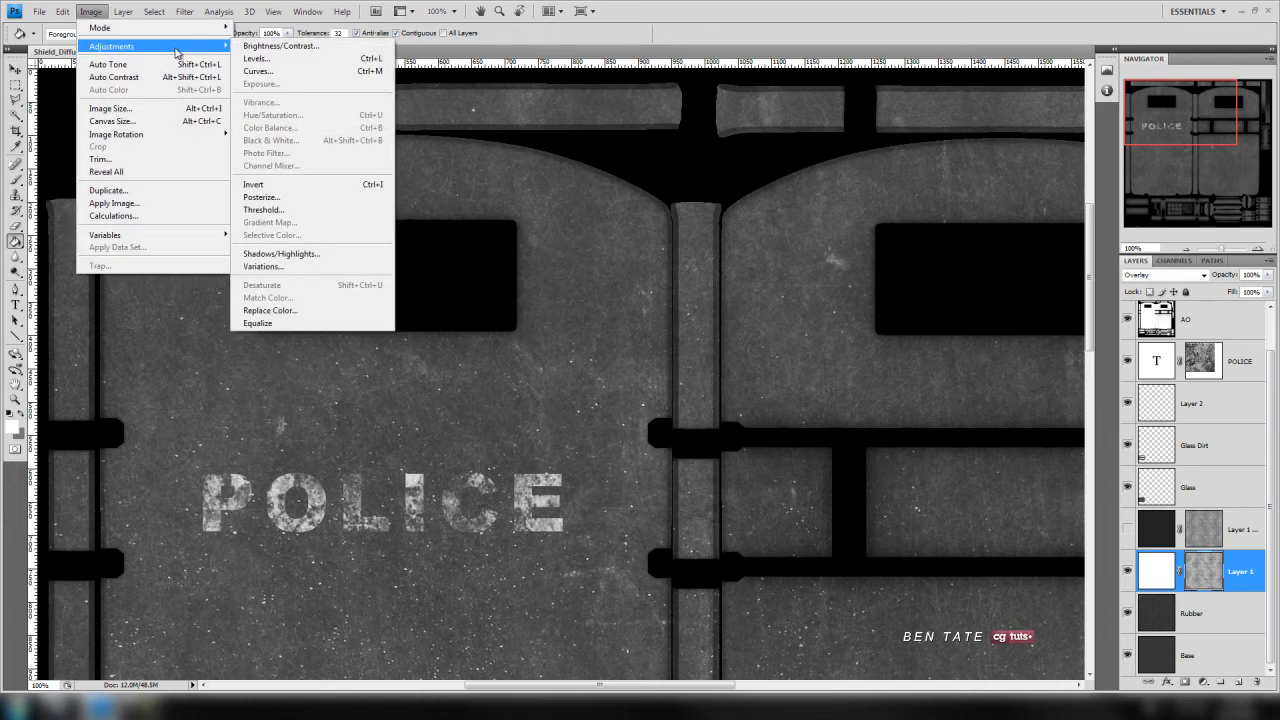
left_click(265, 47)
left_click_drag(730, 315, 775, 316)
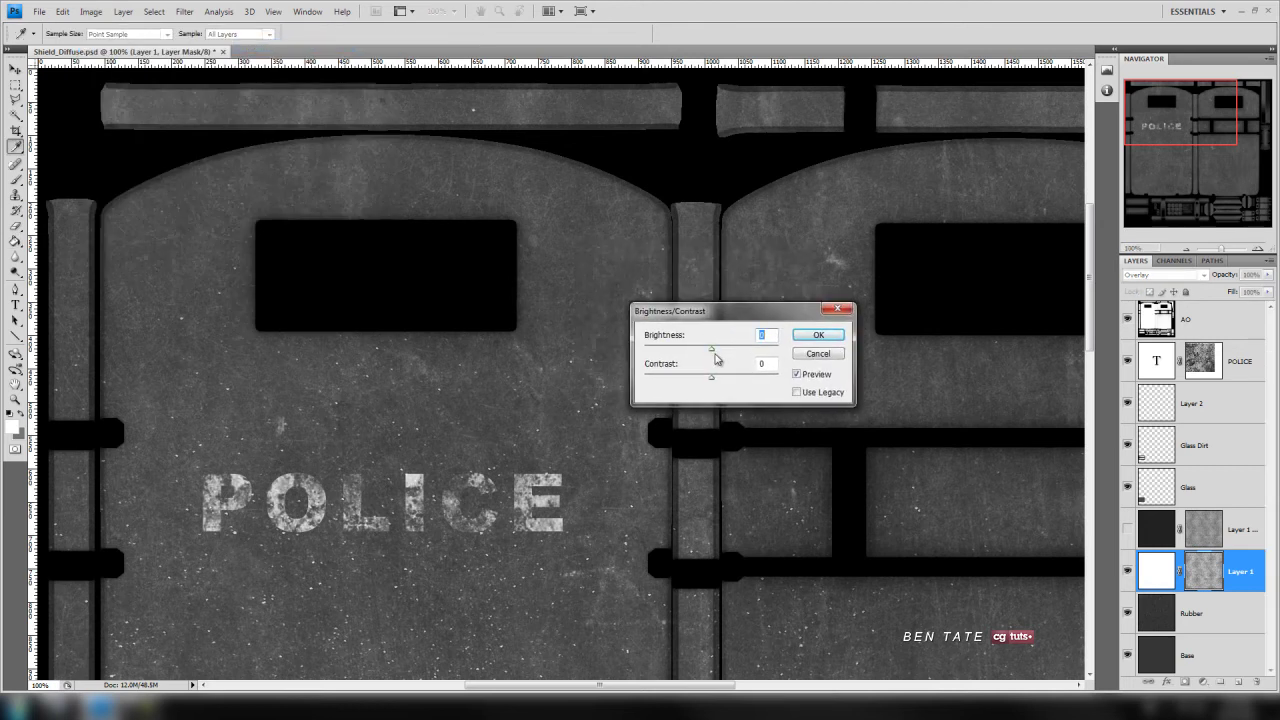
left_click_drag(714, 355, 677, 352)
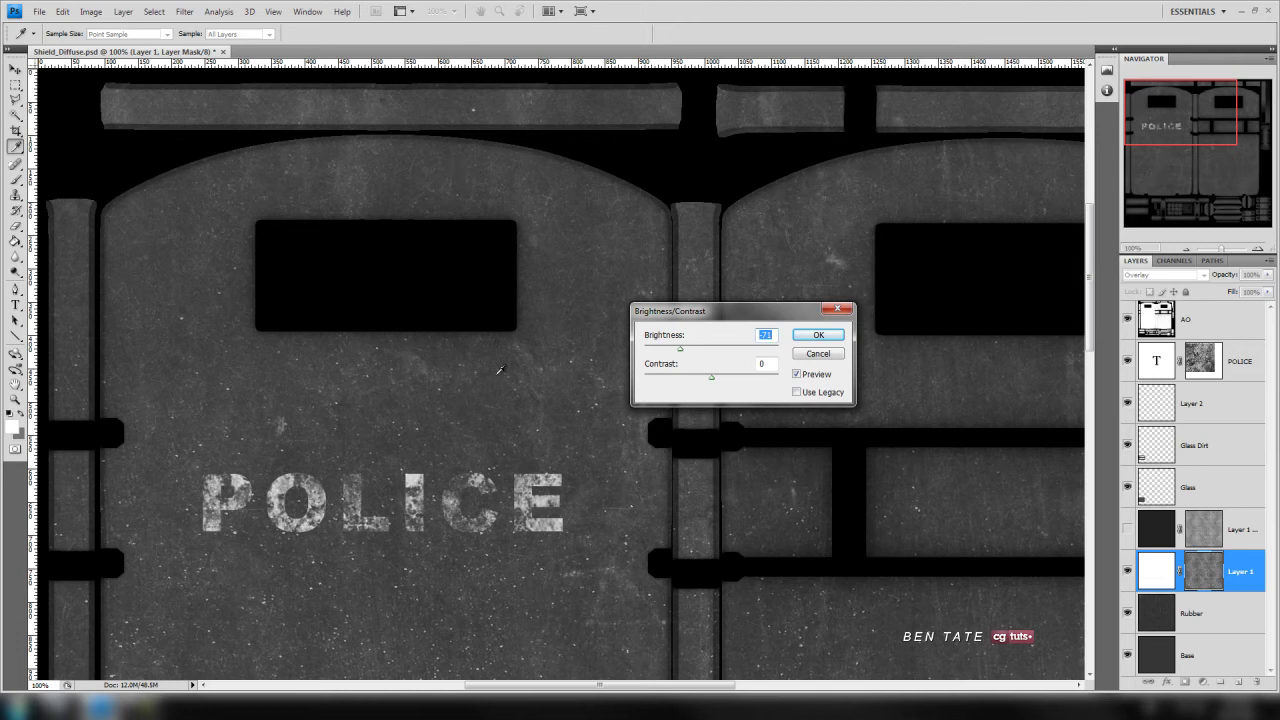
left_click_drag(680, 351, 684, 354)
left_click_drag(714, 382, 787, 384)
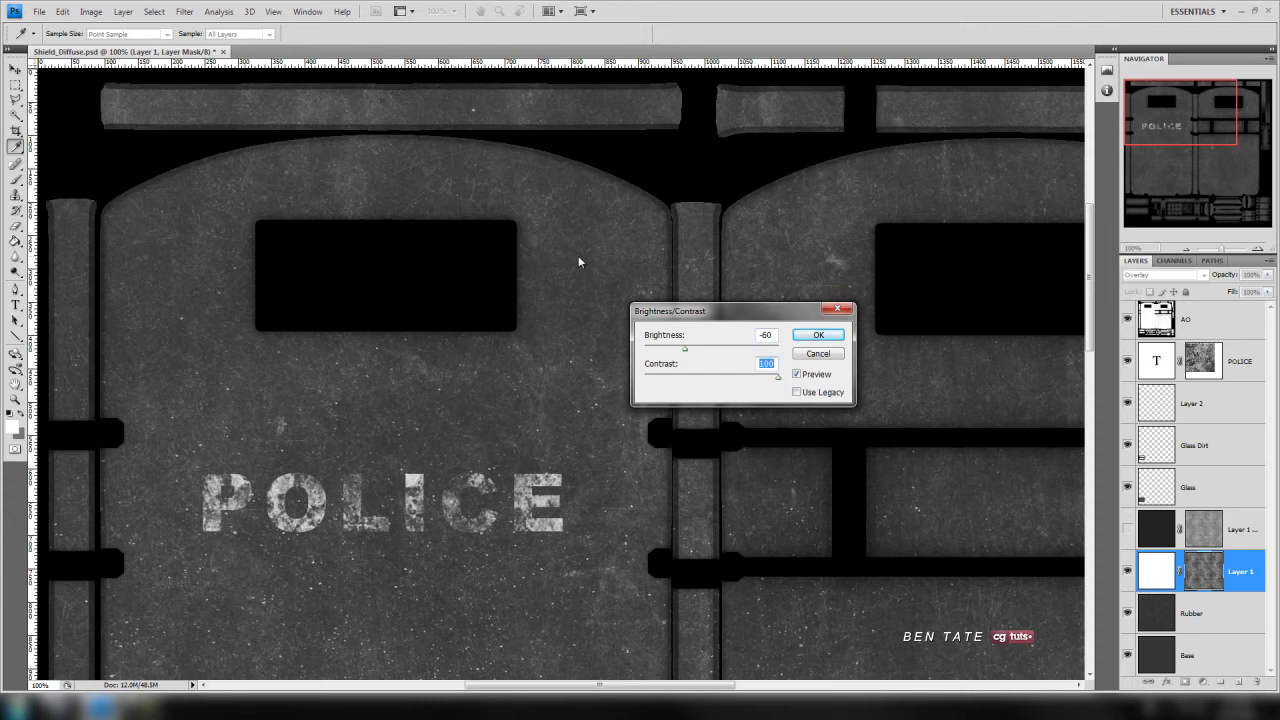
left_click(818, 335)
key("g")
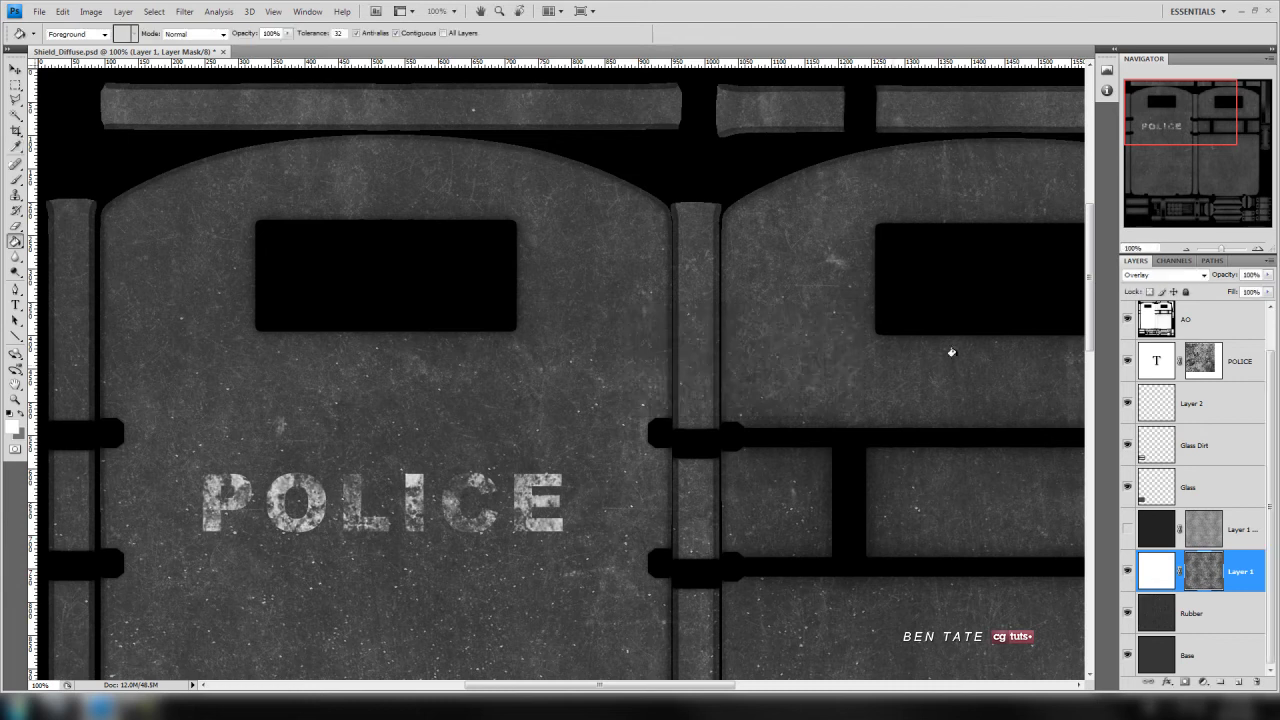
Increase the contrast of Layer 1's mask by a further 100 with a second Brightness/Contrast adjustment.
left_click_drag(1161, 133, 1133, 127)
left_click(91, 11)
mouse_move(151, 50)
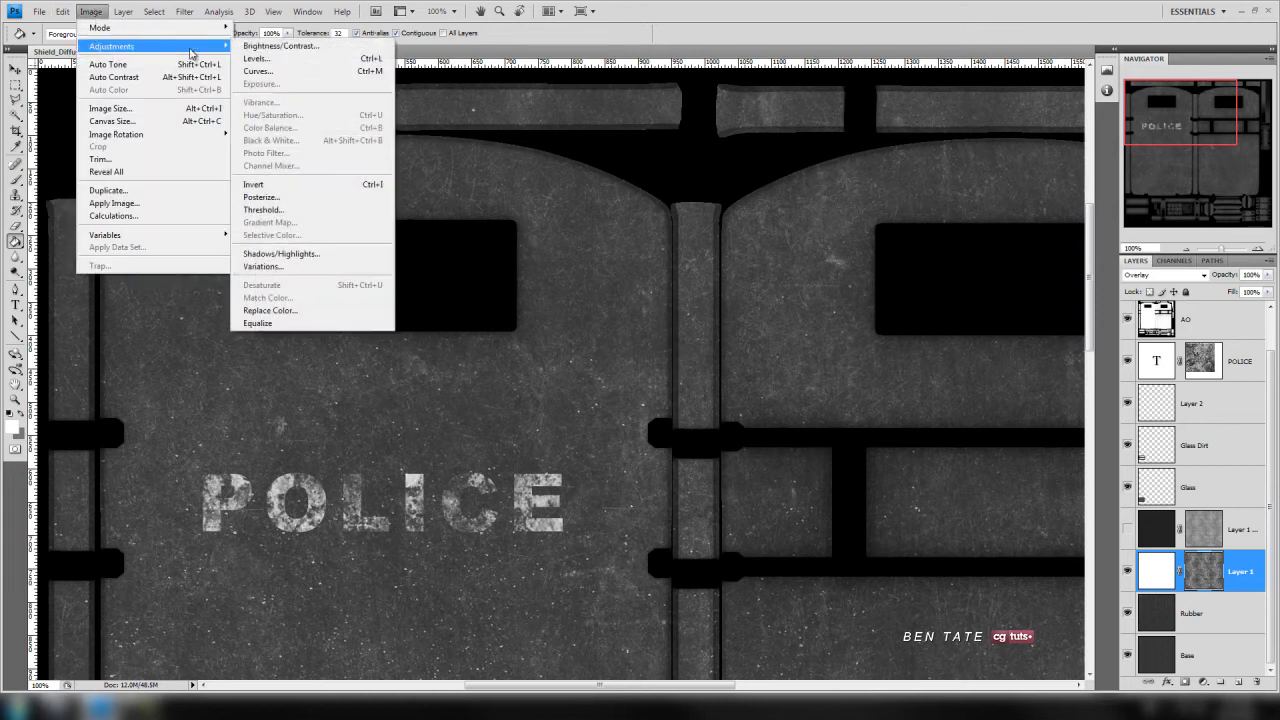
left_click(272, 46)
left_click_drag(711, 378, 797, 388)
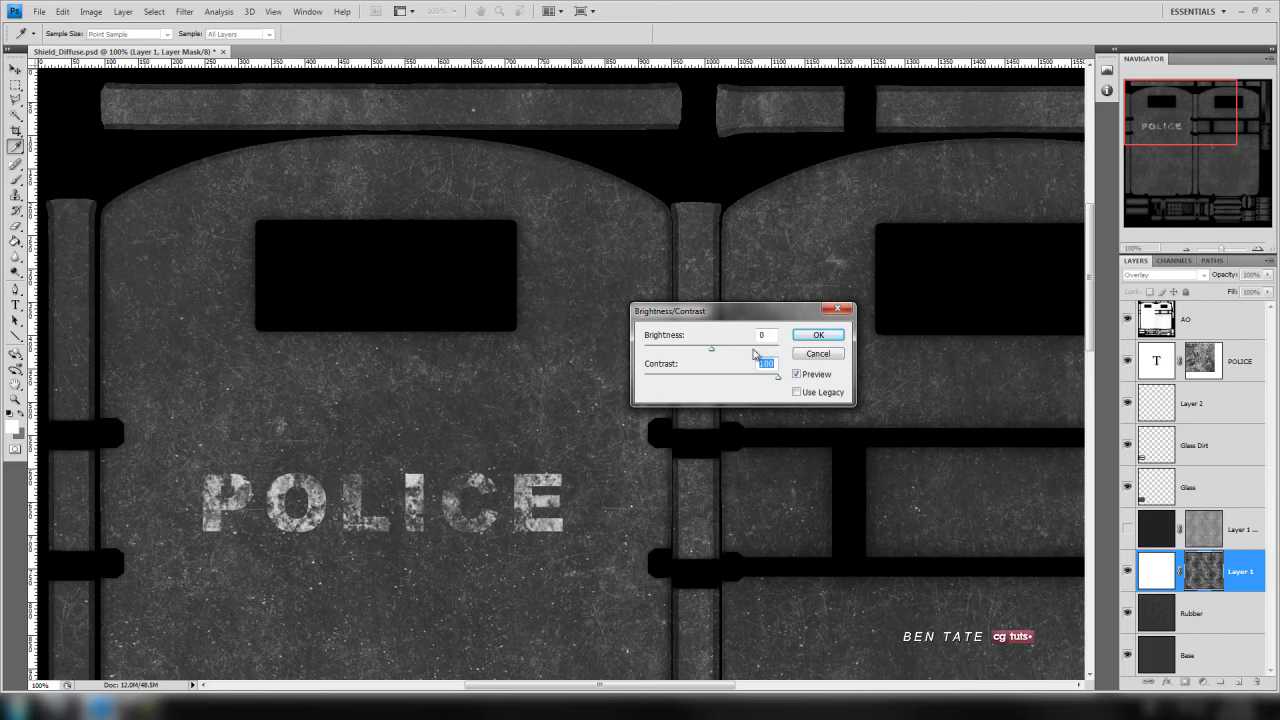
left_click(833, 338)
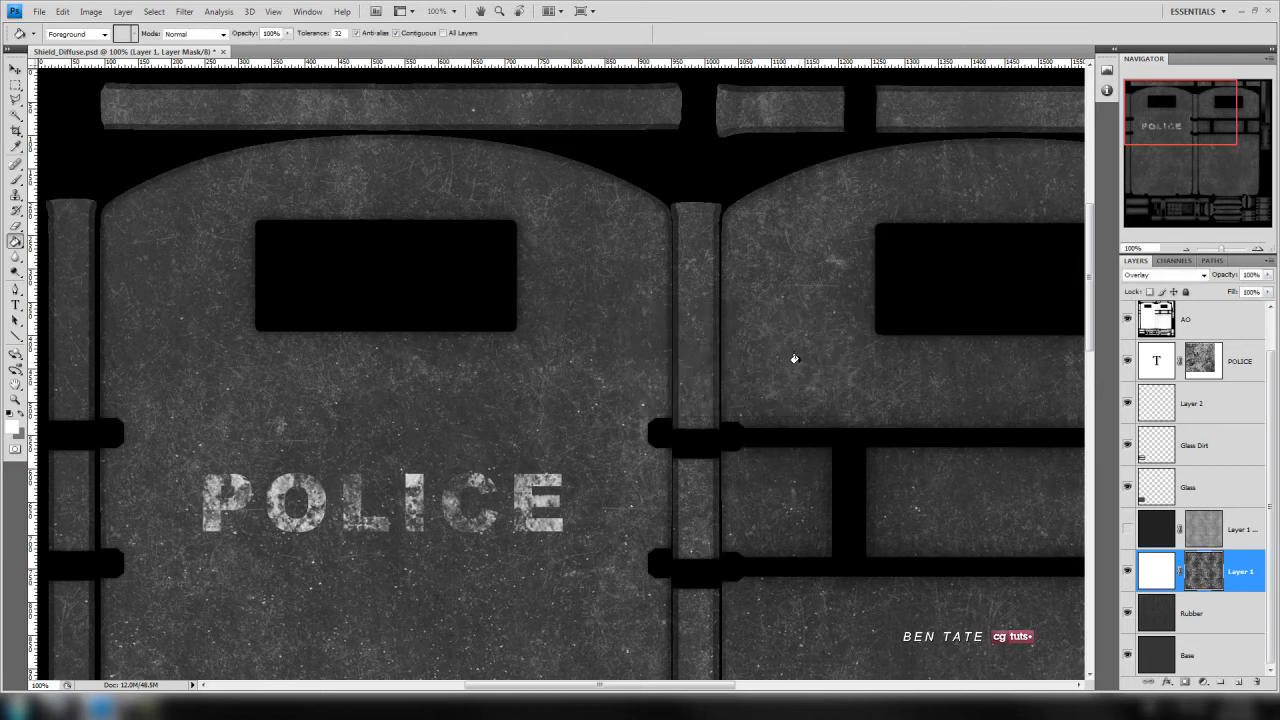
Fill the glass strips on the Glass layer with light grey, RGB 172, 172, 172.
left_click_drag(1155, 131, 1140, 218)
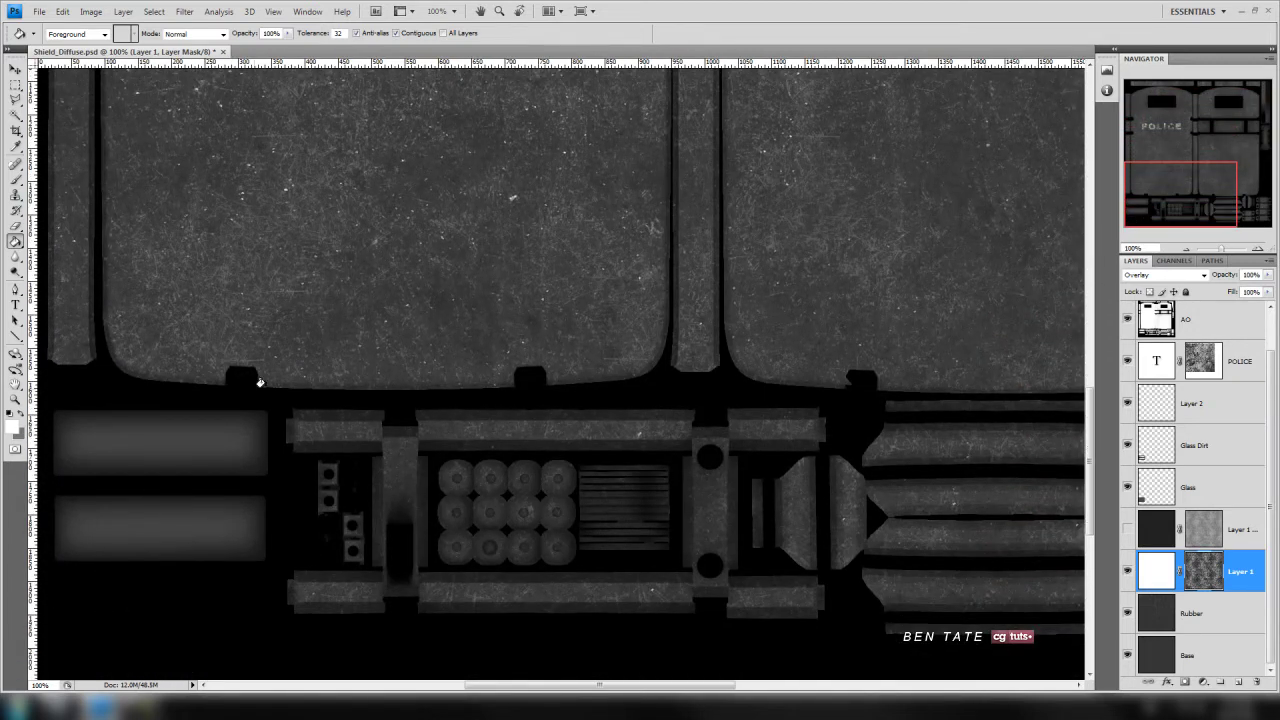
left_click(1213, 488)
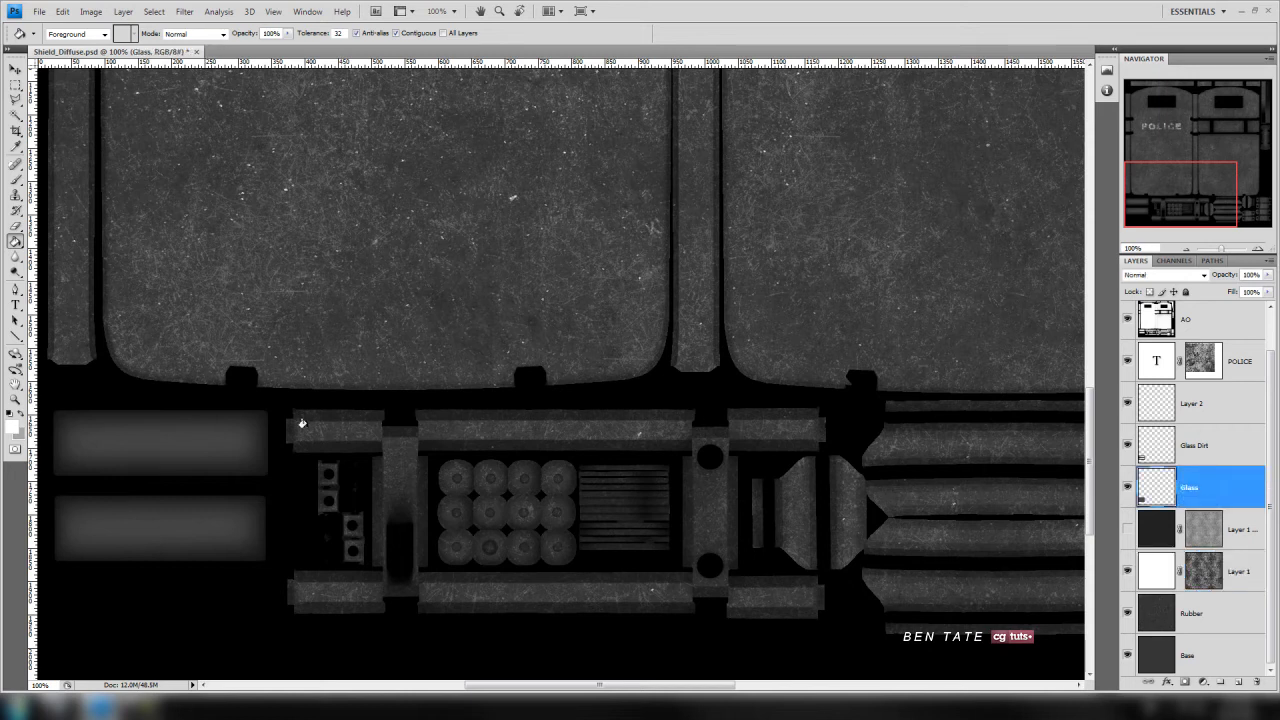
left_click(13, 427)
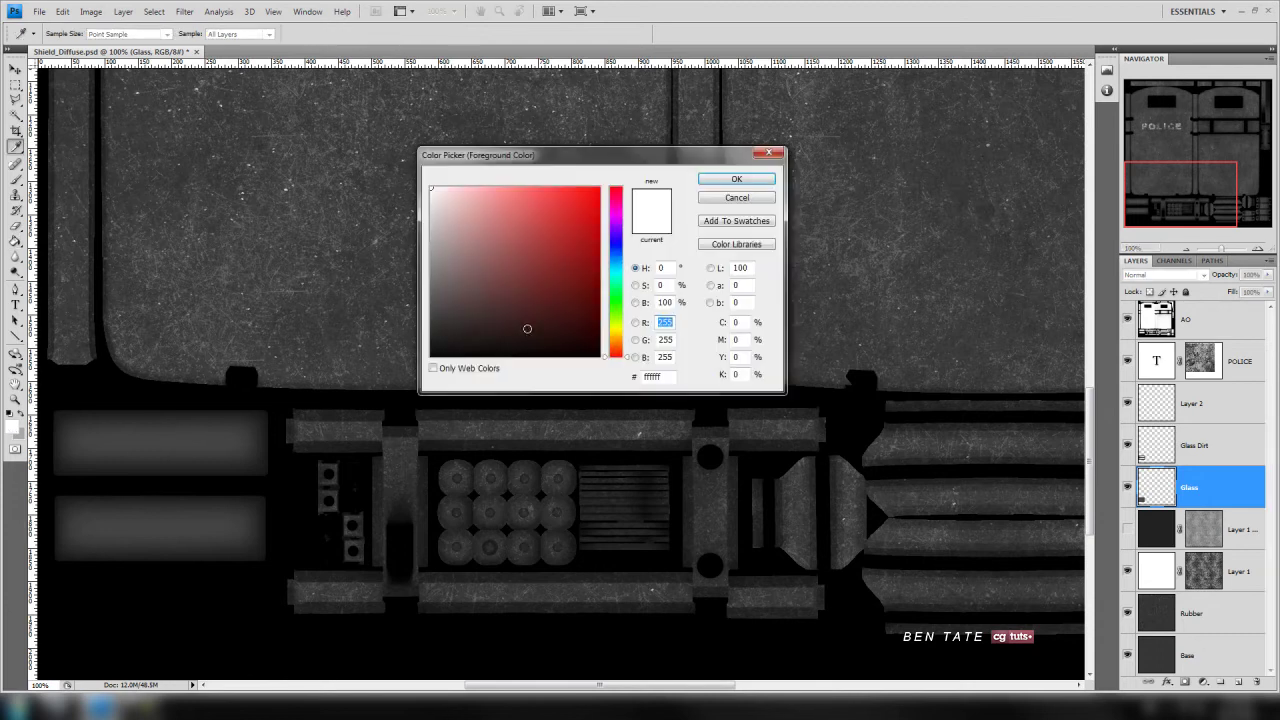
mouse_move(457, 249)
left_mouse_down()
mouse_move(431, 260)
mouse_move(430, 242)
left_mouse_up()
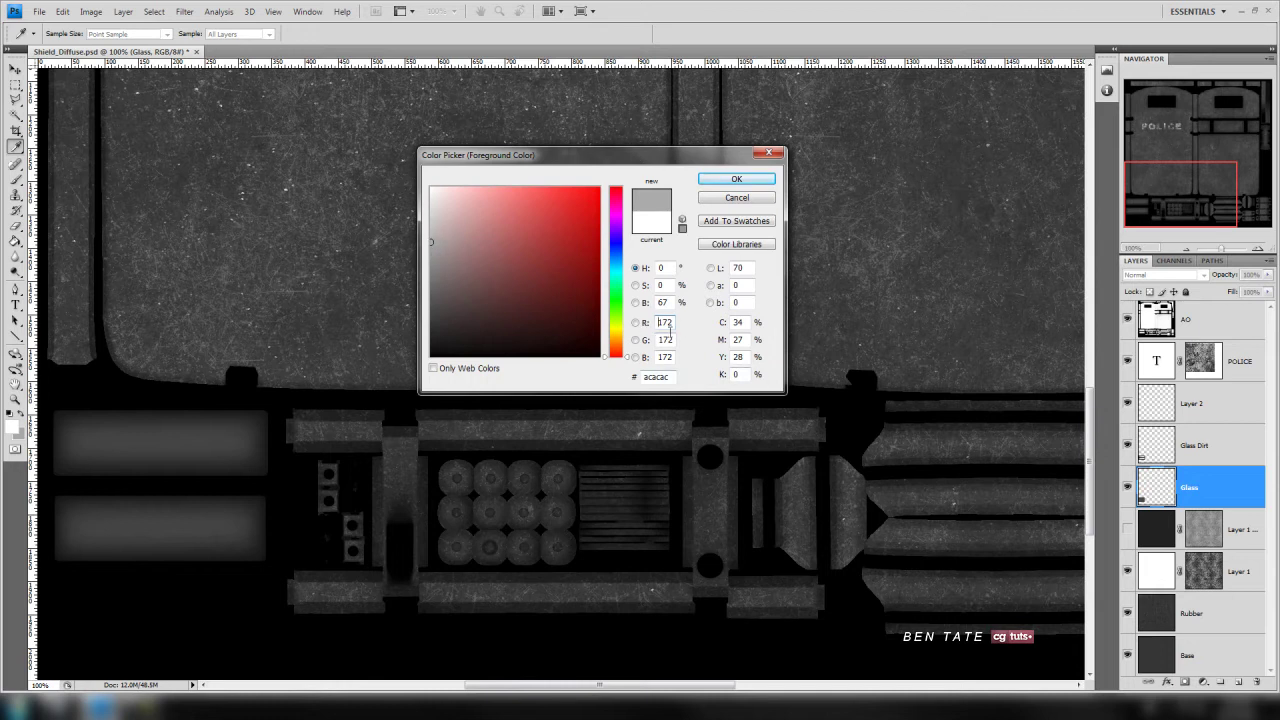
left_click(737, 180)
key("g")
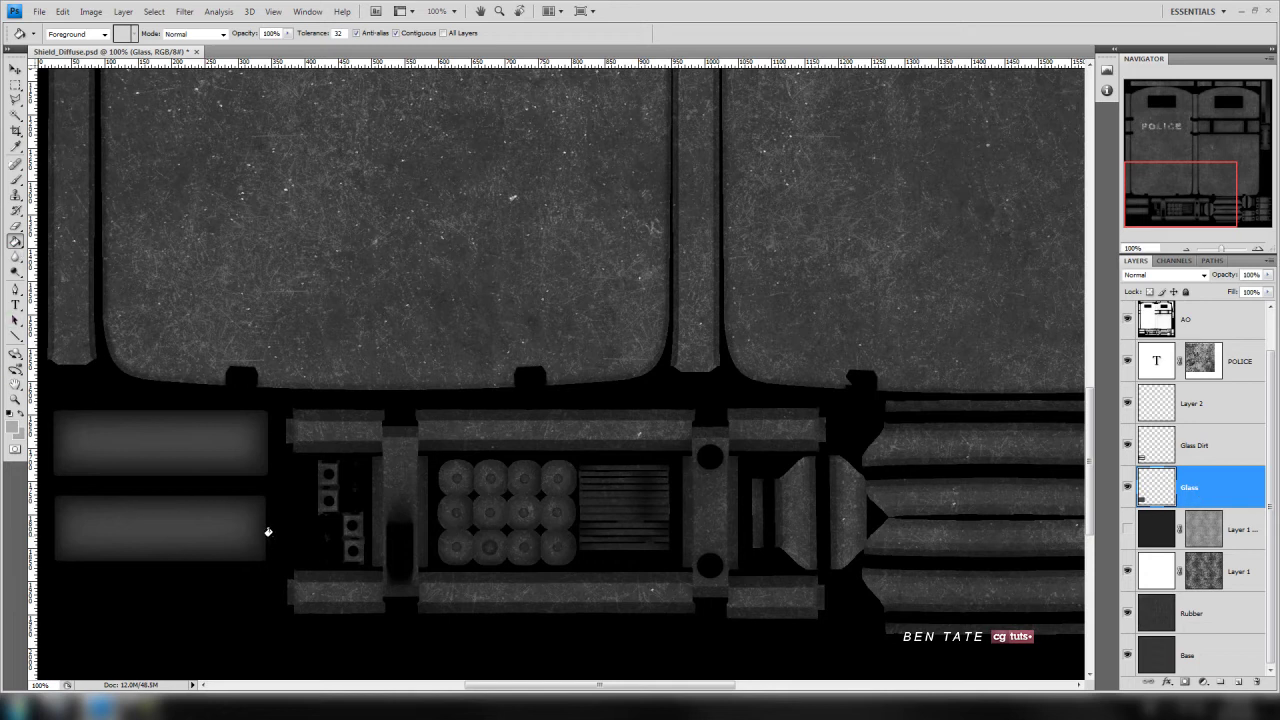
left_click(198, 515)
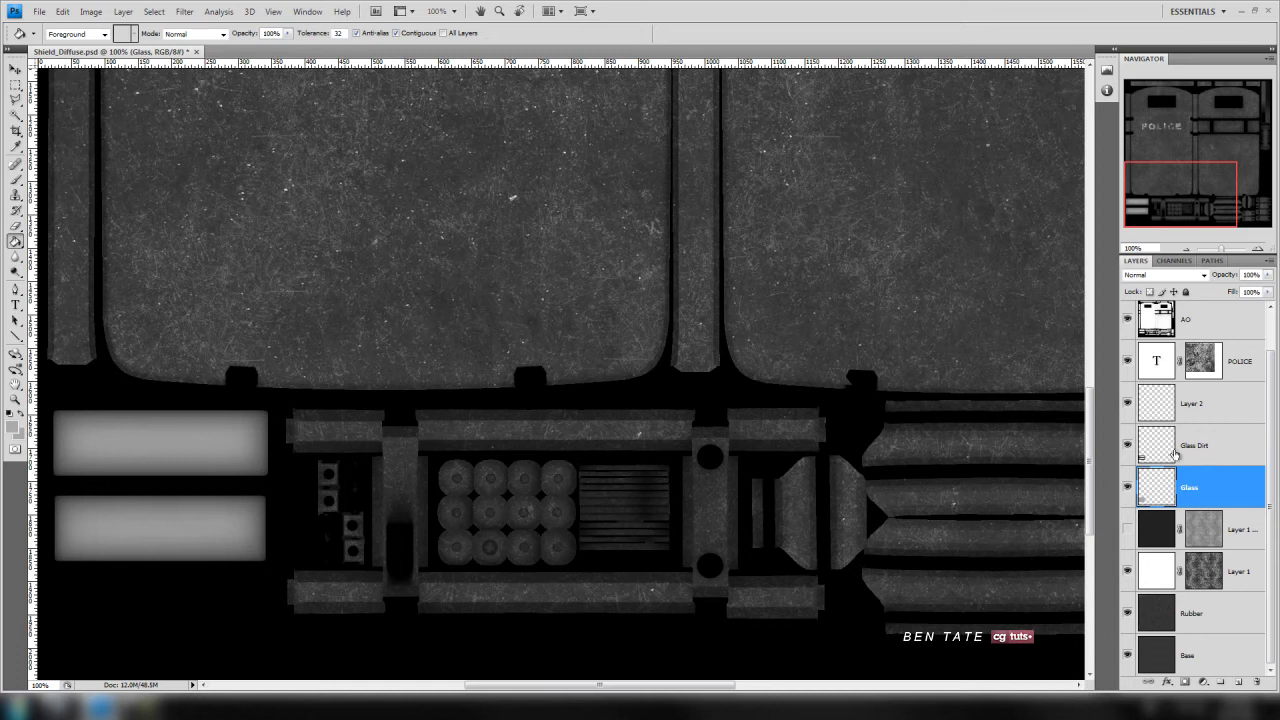
Compare the glass with and without the Glass Dirt layer, and set that layer's blend mode to Normal at 80% opacity.
left_click(1203, 459)
left_click(1128, 447)
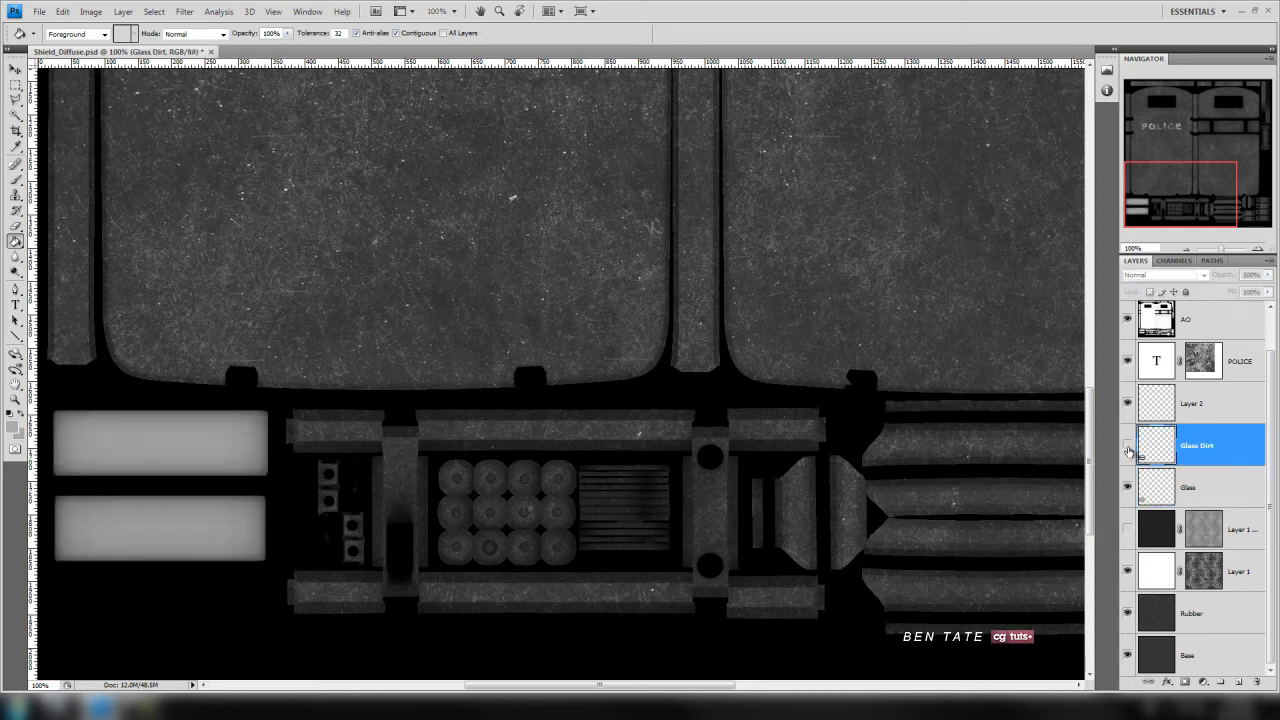
left_click(1128, 447)
left_click(1128, 447)
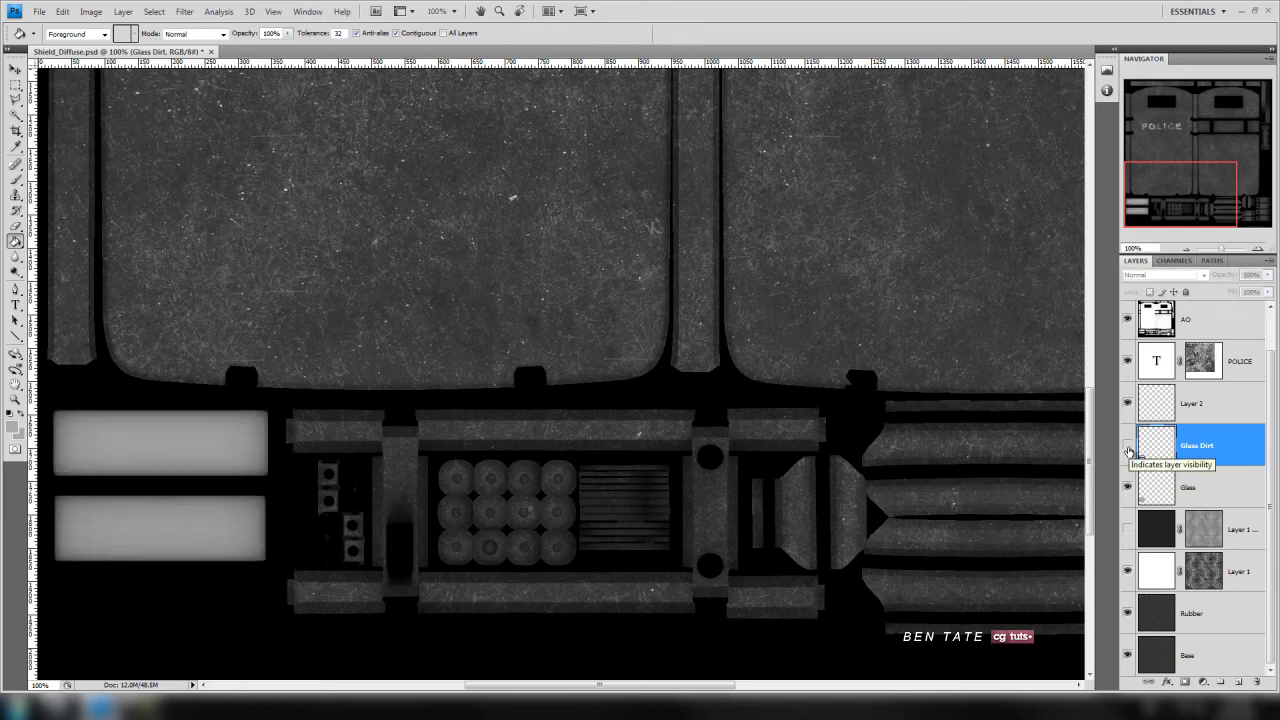
left_click(1128, 447)
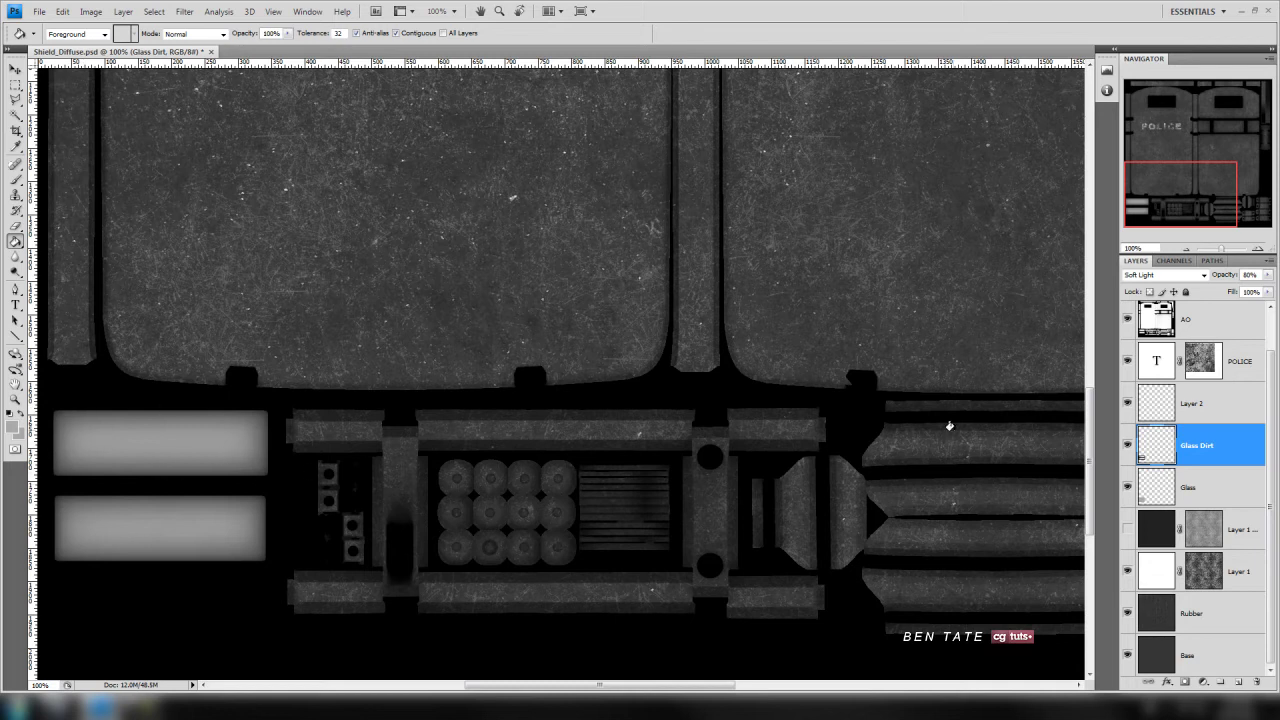
left_click(1204, 275)
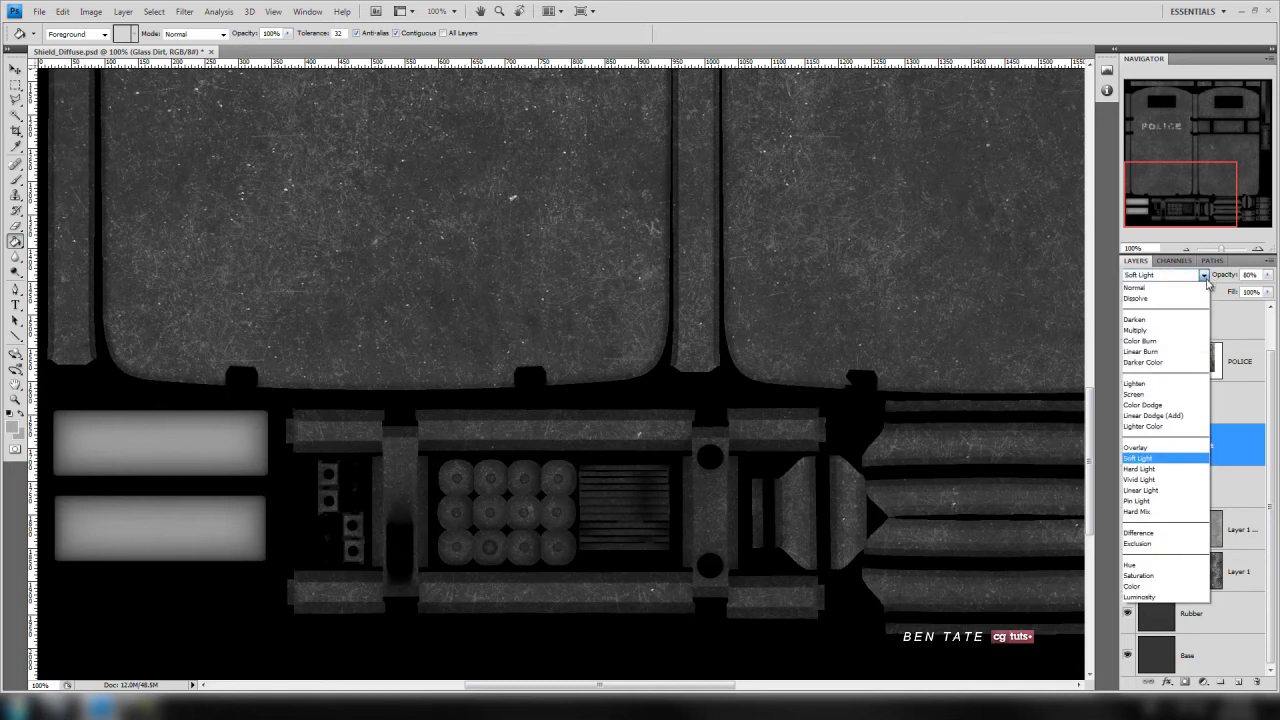
left_click(1205, 288)
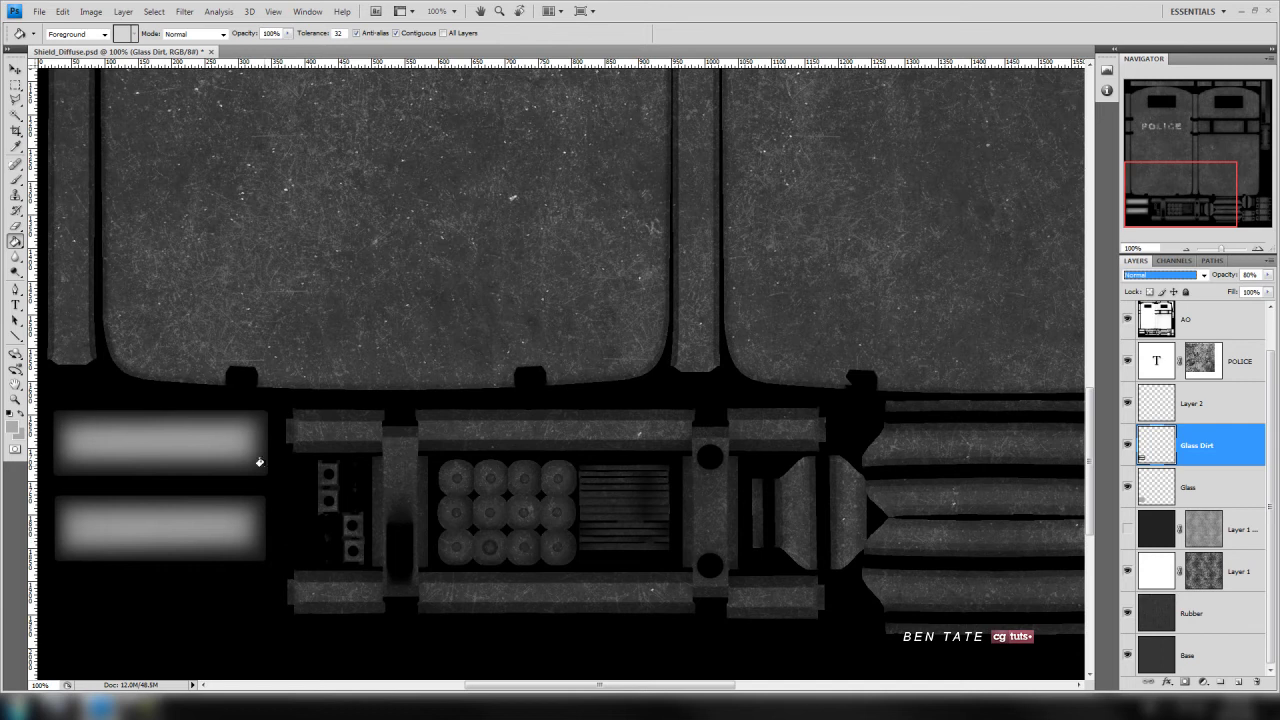
left_click(1268, 275)
mouse_move(1256, 291)
left_mouse_down()
mouse_move(1270, 289)
mouse_move(1258, 293)
left_mouse_up()
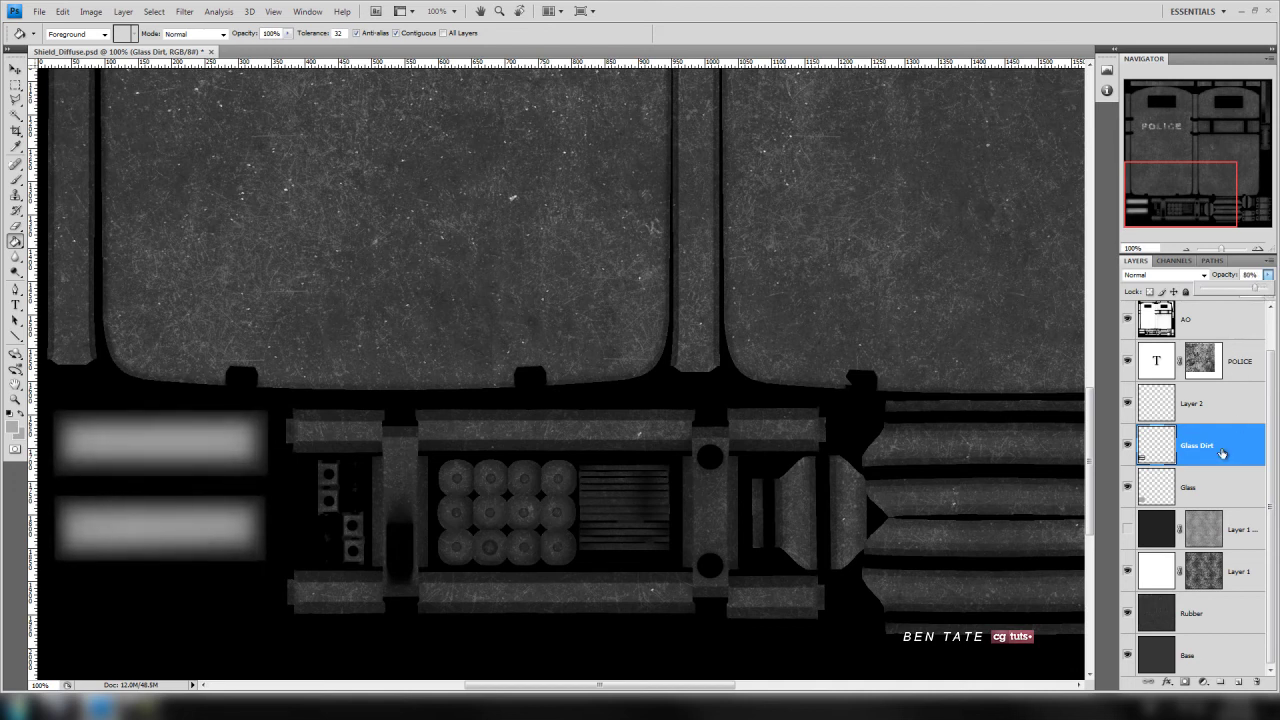
Delete Layer 2 and look over the POLICE lettering and upper shield area.
left_click_drag(1210, 418, 1257, 682)
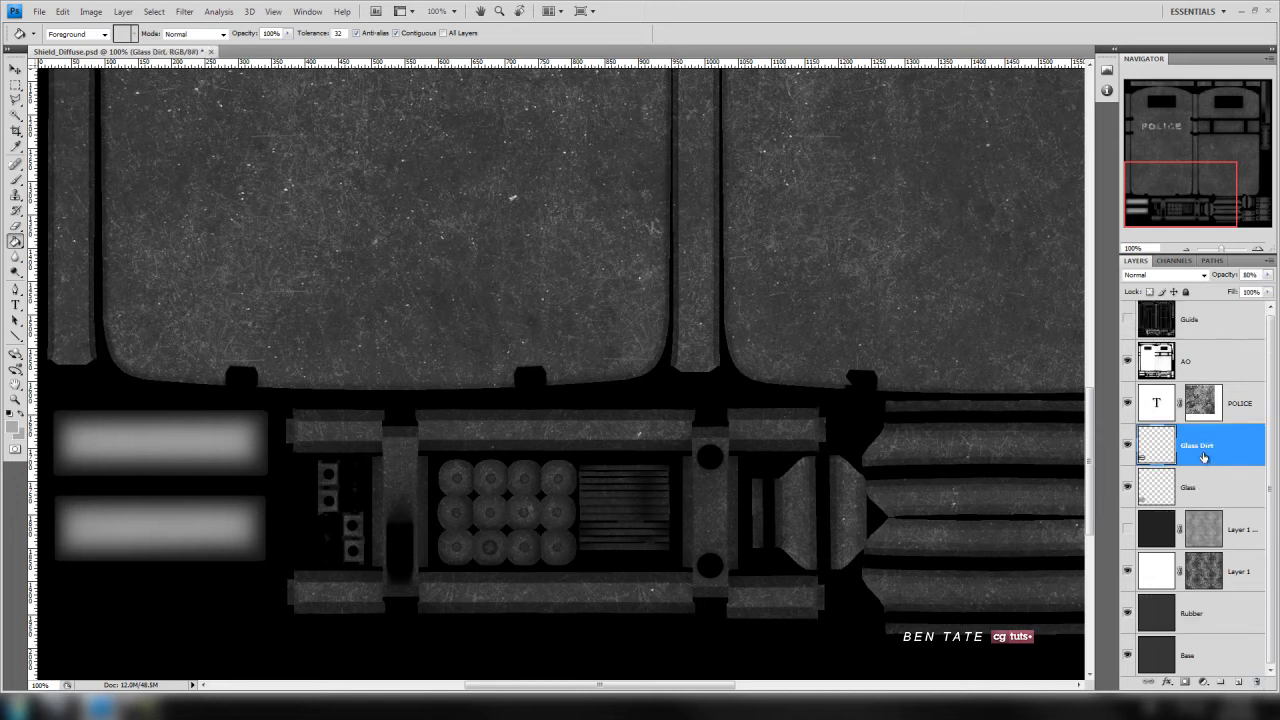
left_click_drag(1156, 177, 1131, 108)
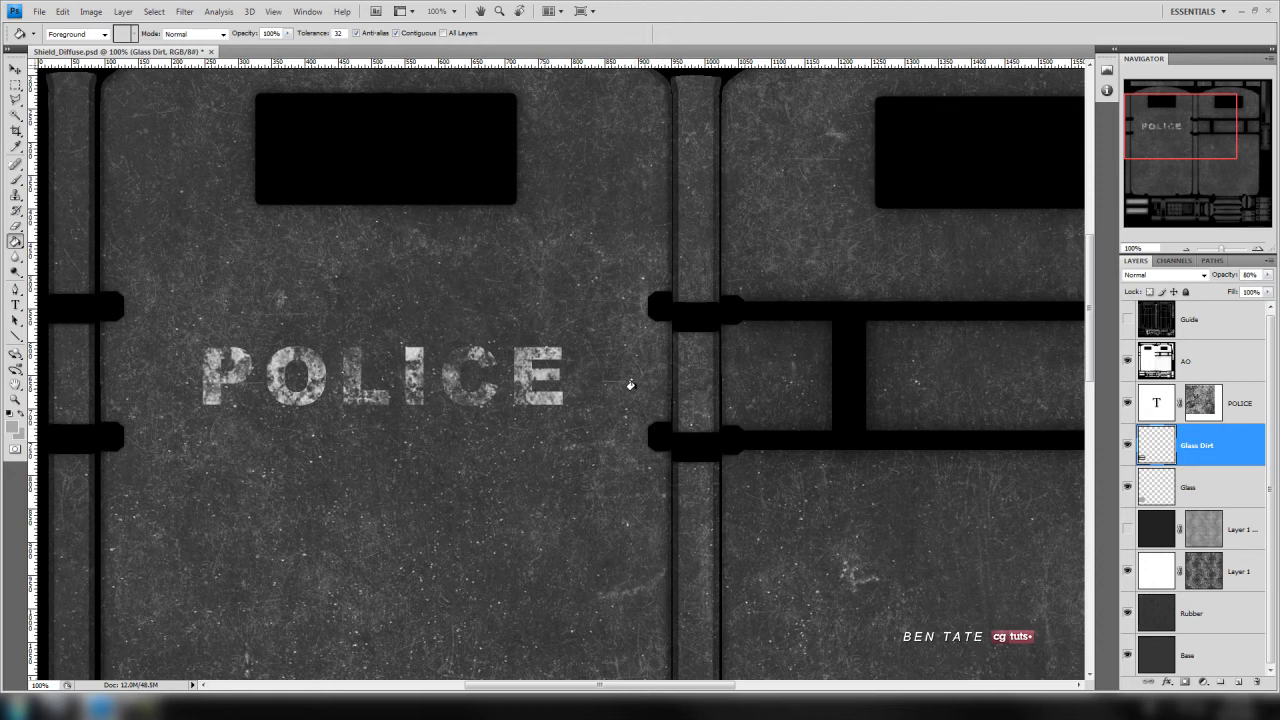
left_click_drag(1162, 145, 1130, 136)
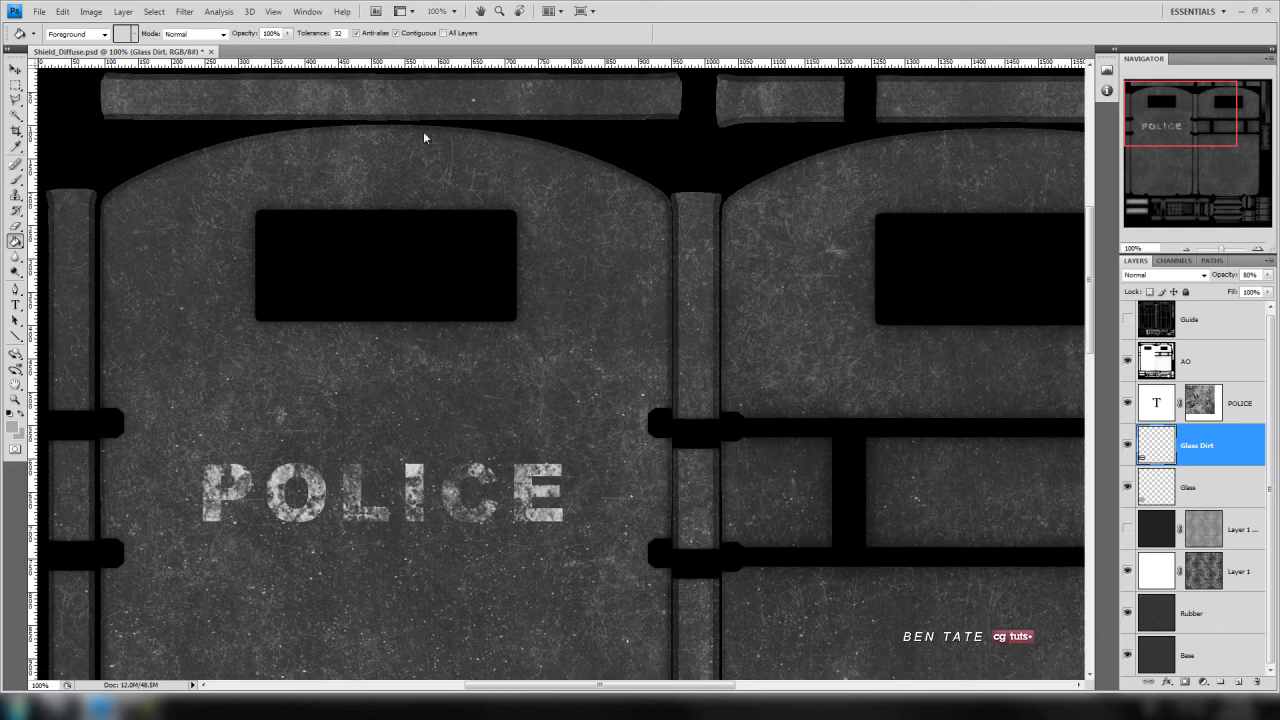
Save the map as a separate layered Photoshop file named Shield_Spec alongside the other shield maps.
left_click(39, 11)
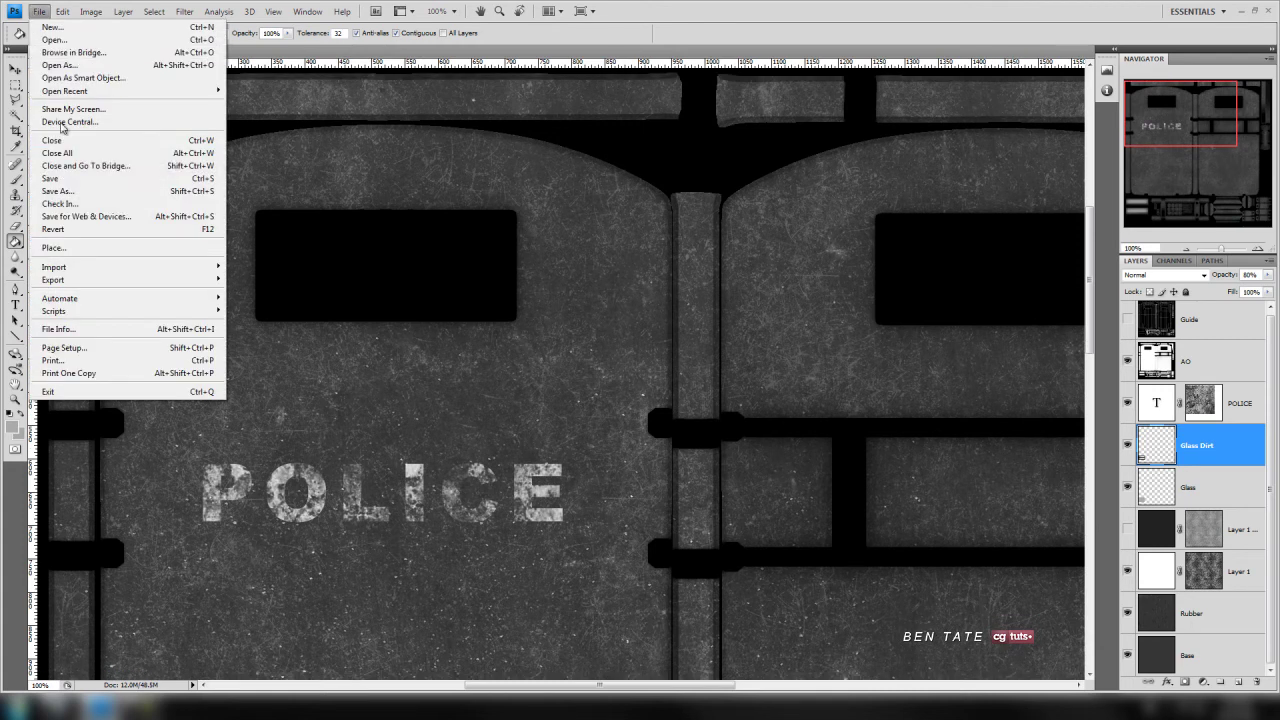
left_click(62, 192)
left_click(360, 424)
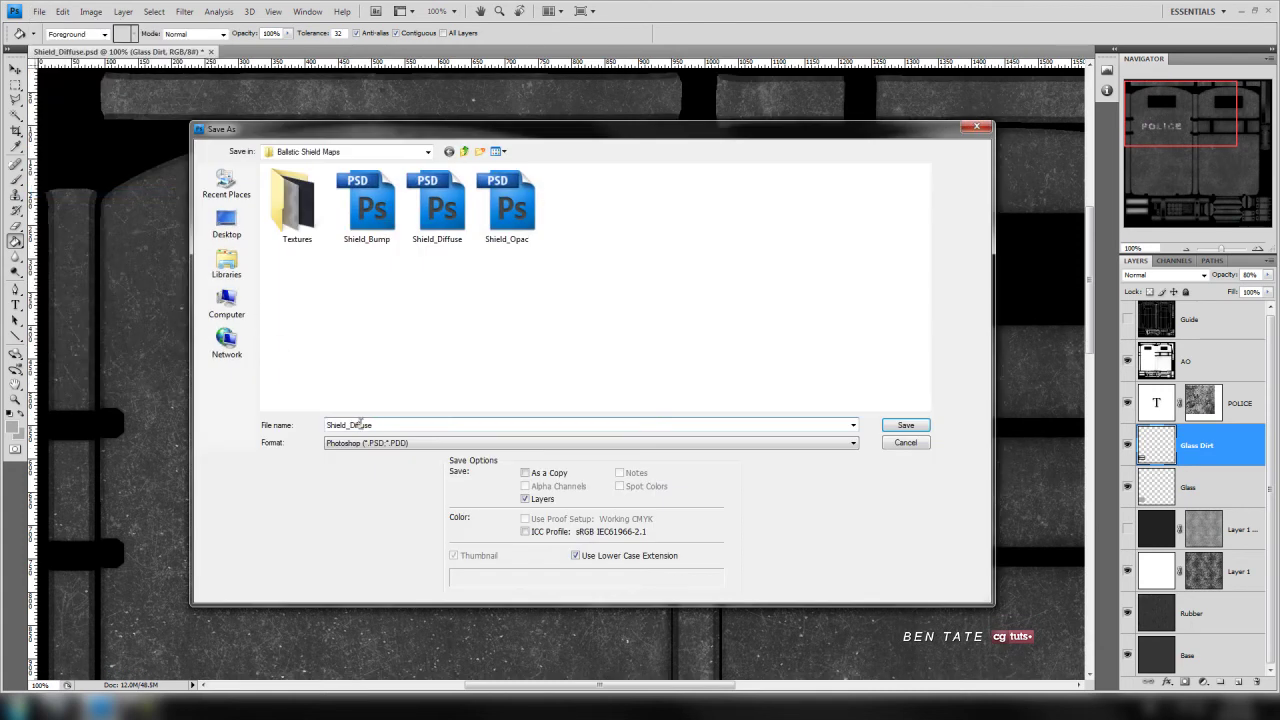
left_click_drag(350, 425, 402, 425)
type("Spec")
left_click(902, 430)
left_click(789, 229)
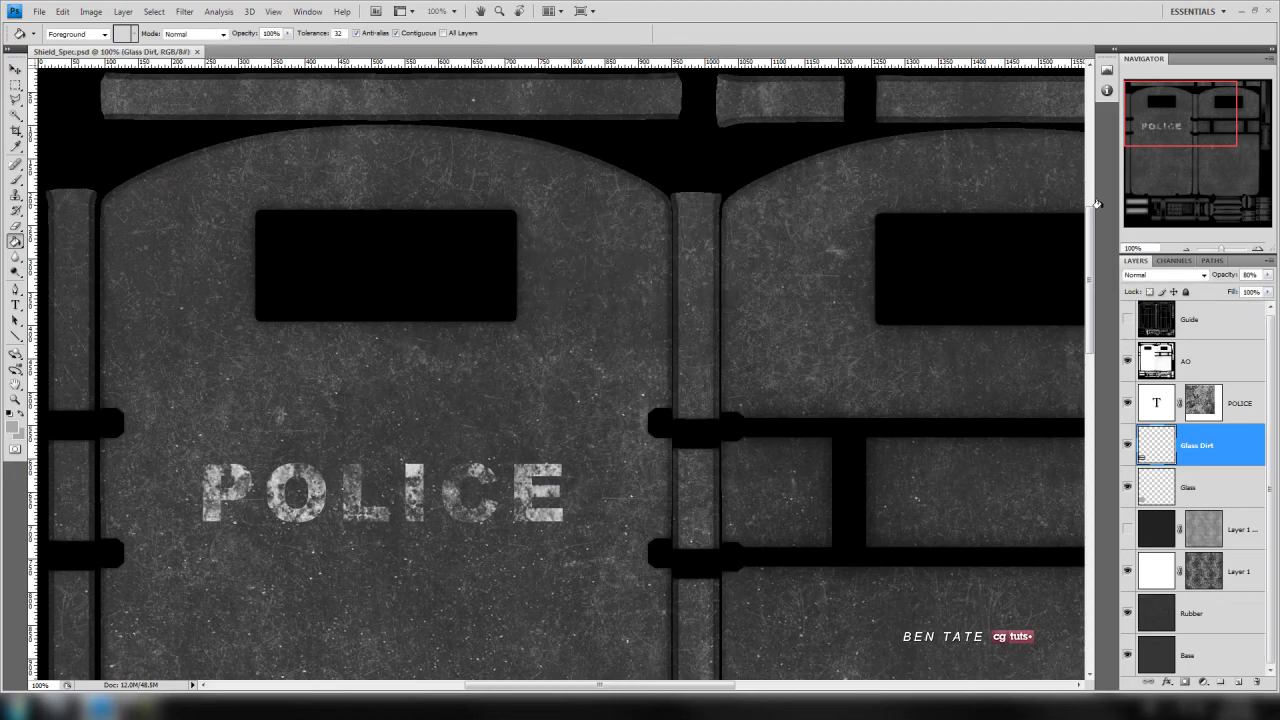
Switch to 3ds Max, render the shield in the Perspective view, and keep a minimized clone of the render for comparison.
left_click(100, 708)
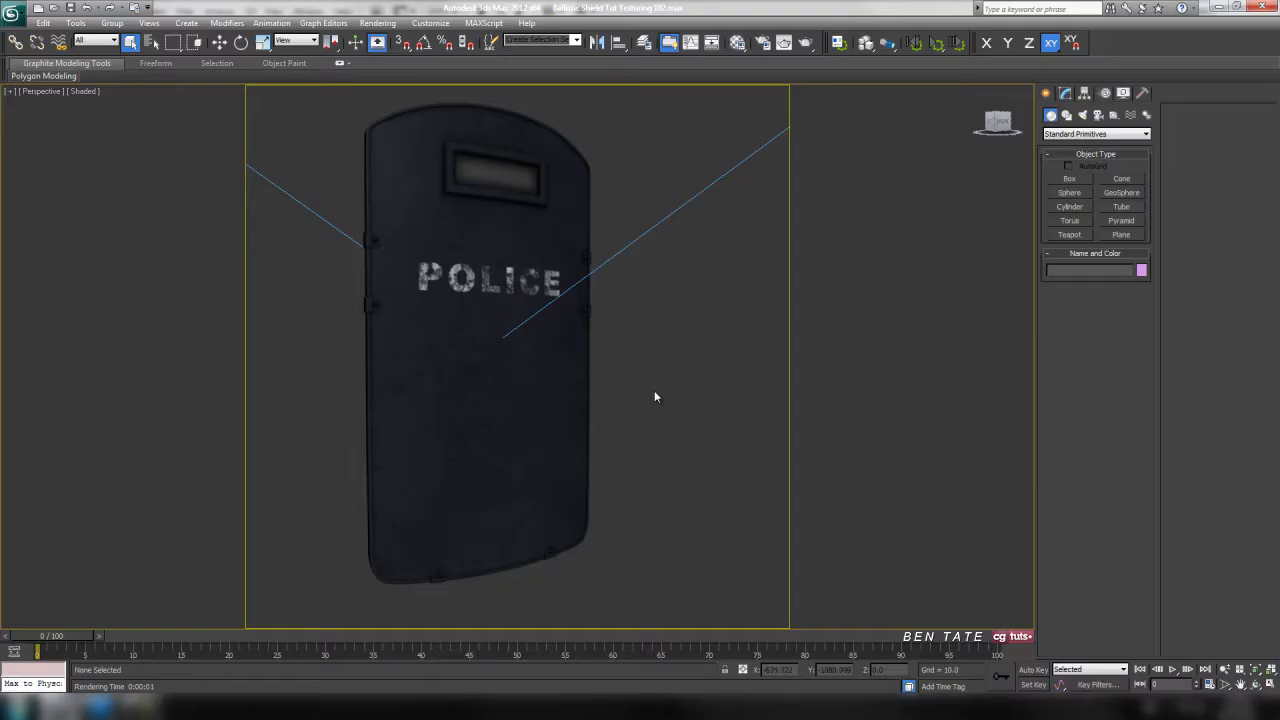
middle_click_drag(650, 428, 686, 434, "alt")
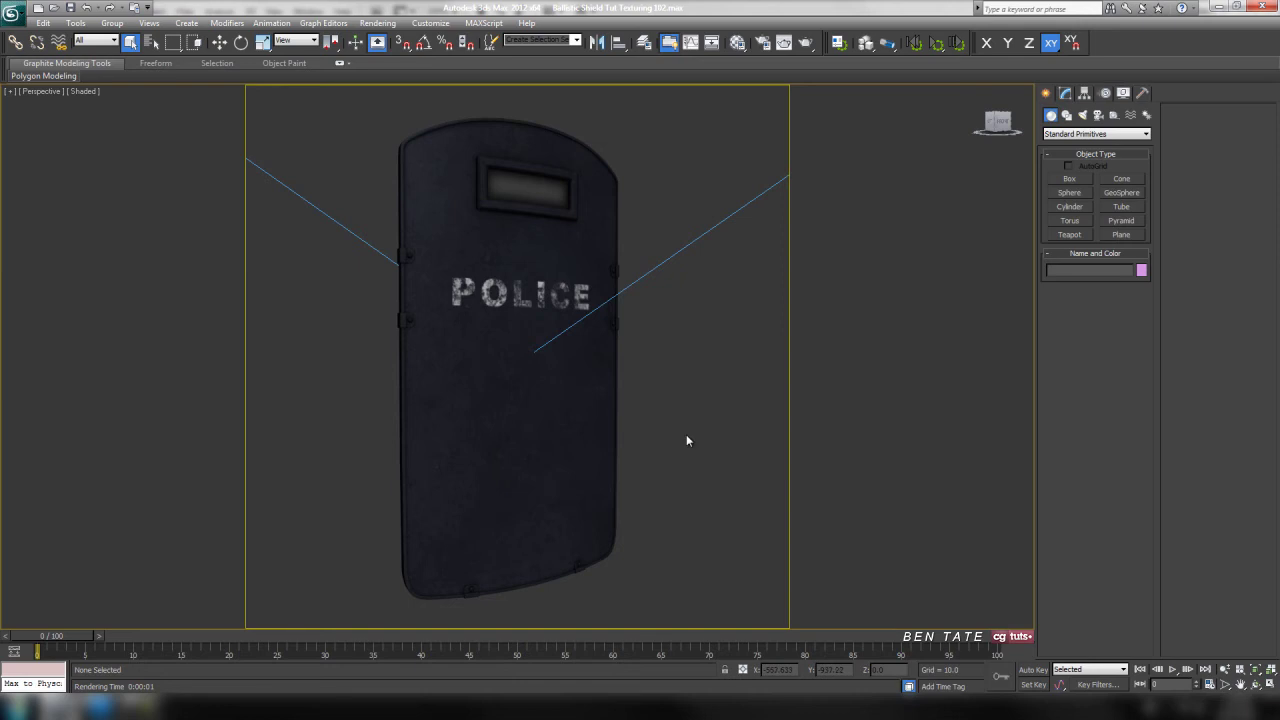
key("shift+q")
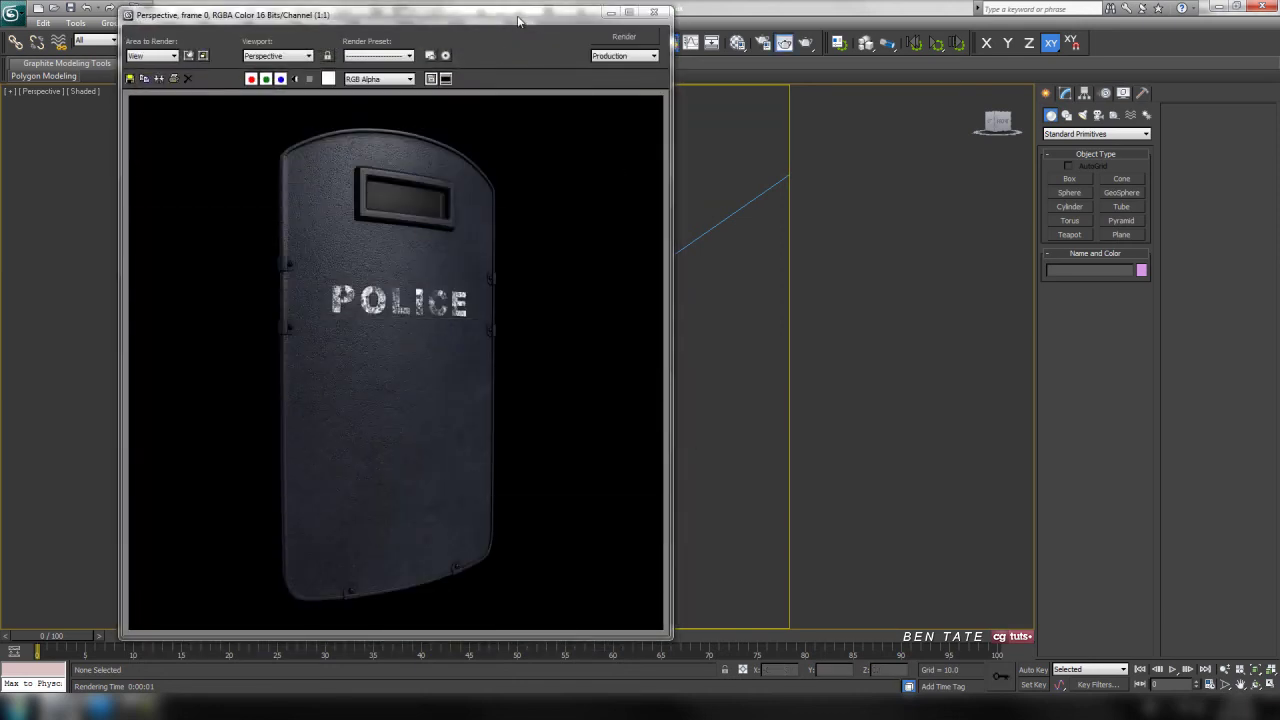
left_click_drag(256, 15, 296, 18)
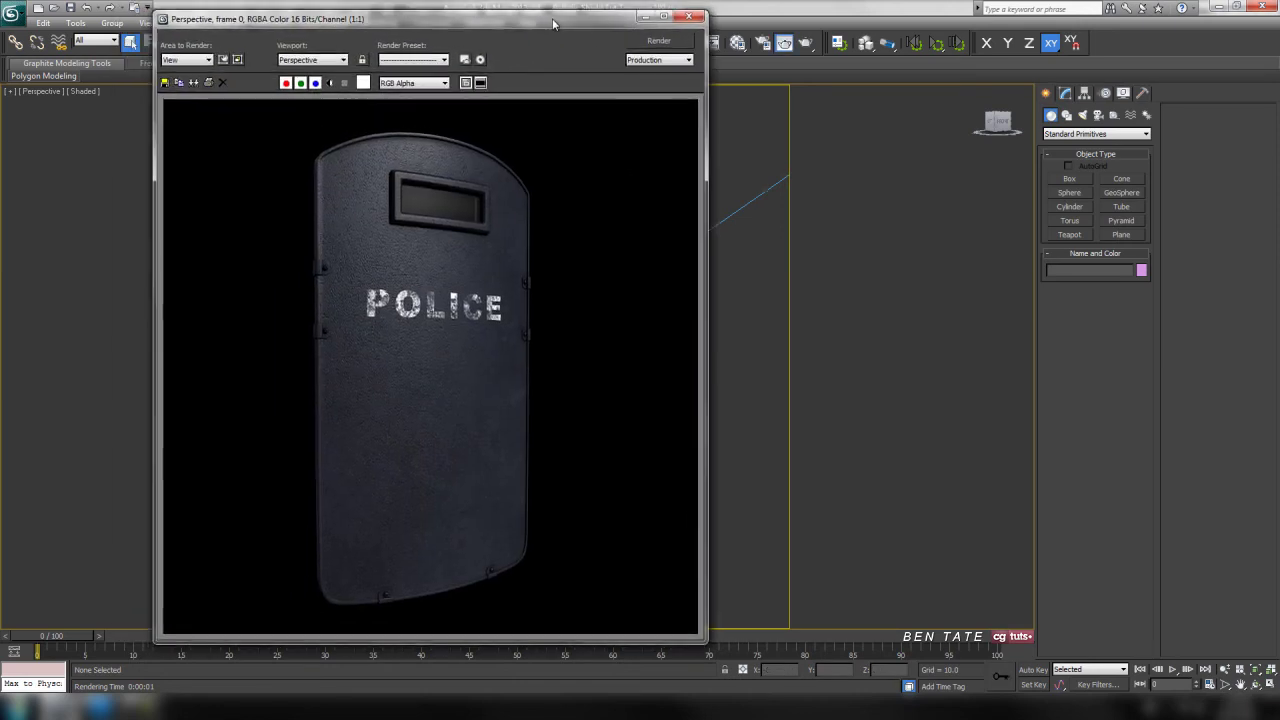
left_click(200, 82)
mouse_move(905, 89)
left_mouse_down()
mouse_move(854, 31)
mouse_move(819, 31)
left_mouse_up()
left_click(697, 17)
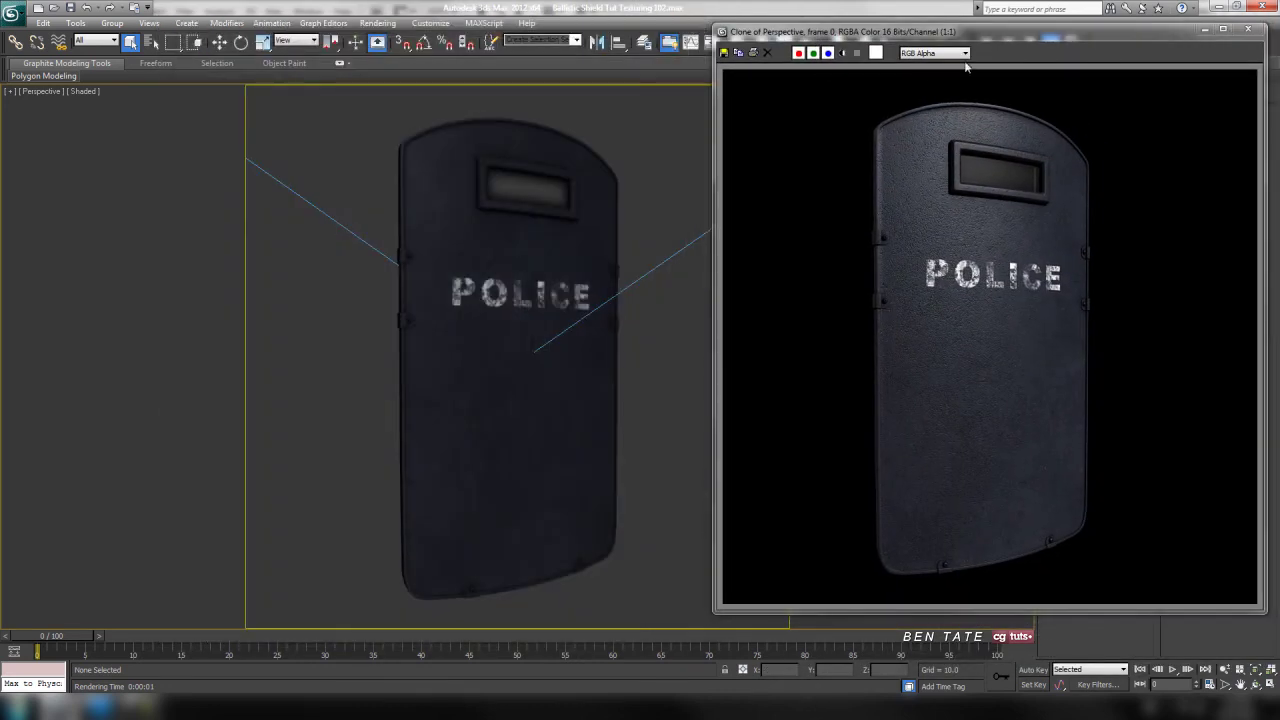
left_click(1205, 29)
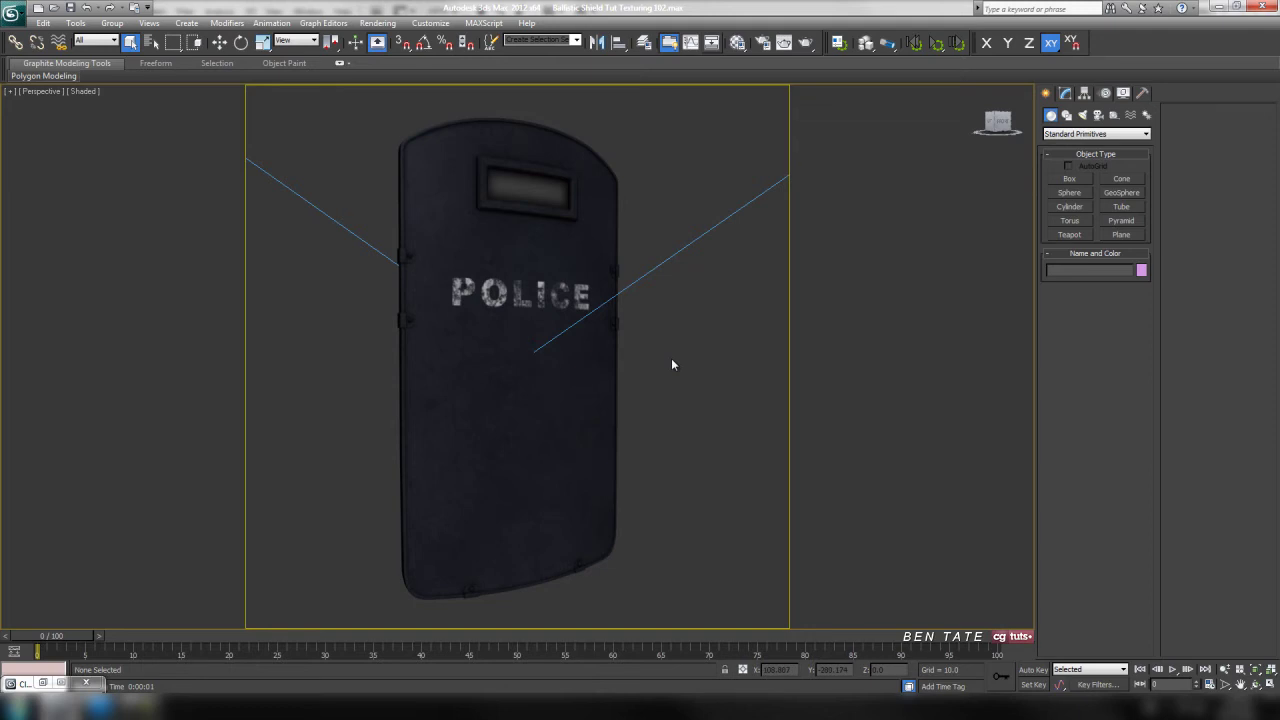
Assign Shield_Spec.psd as a bitmap with collapsed layers to the shield material's Specular Level map.
key("m")
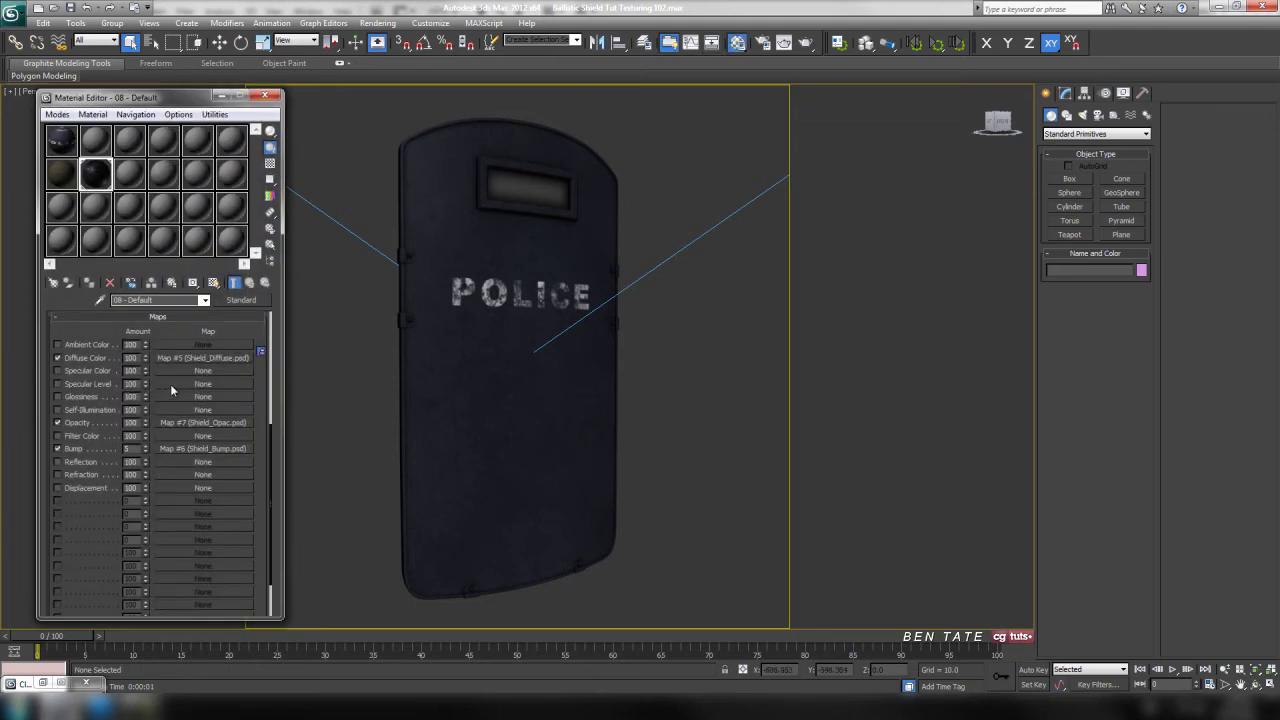
left_click(212, 384)
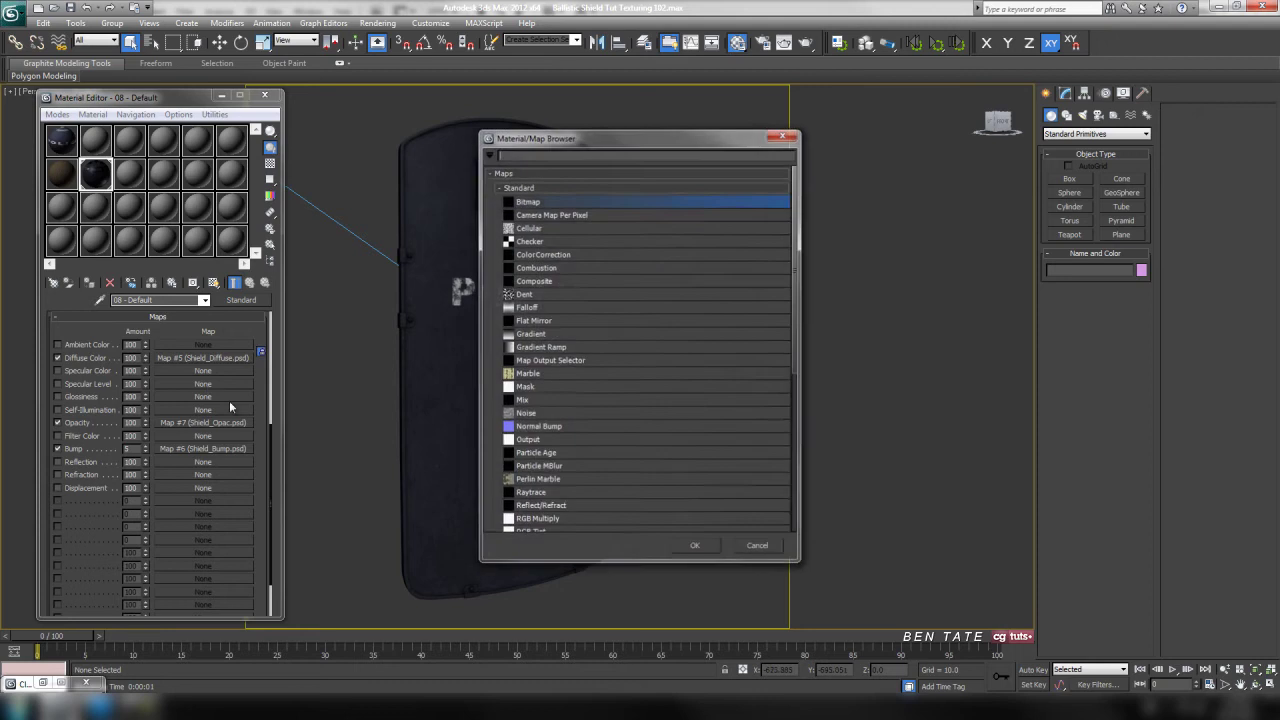
double_click(537, 201)
left_click(336, 130)
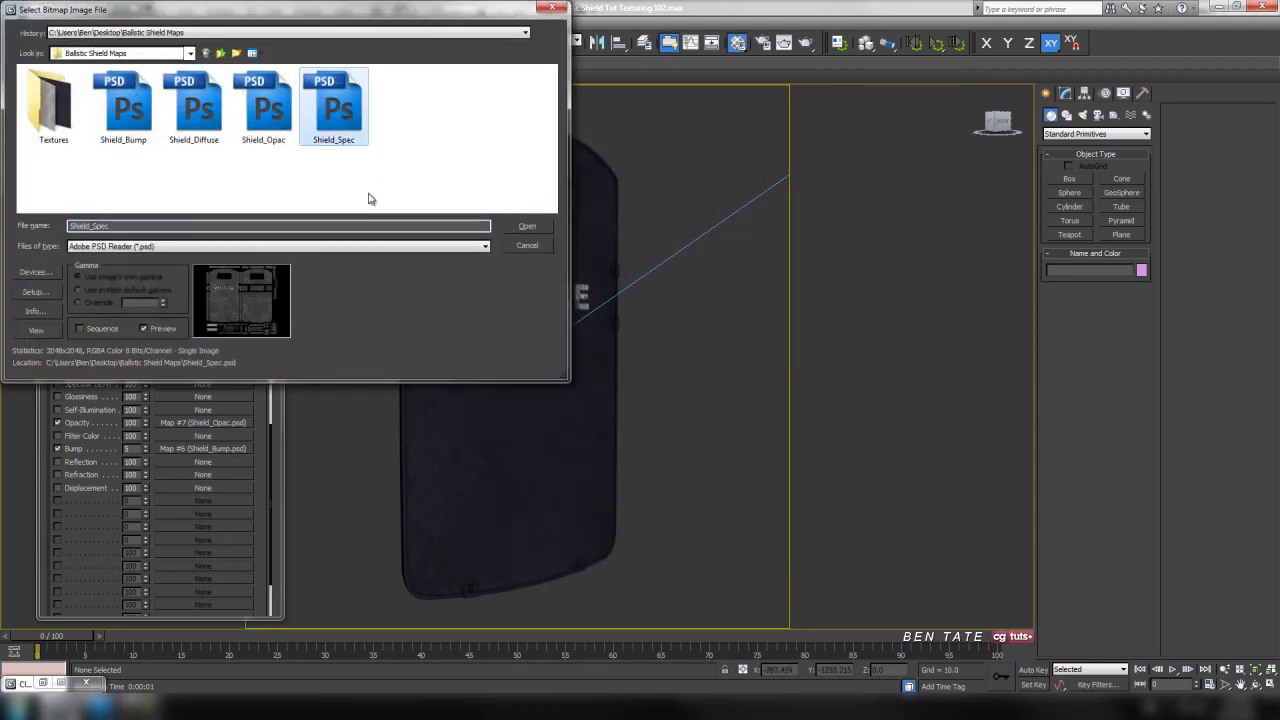
left_click(527, 226)
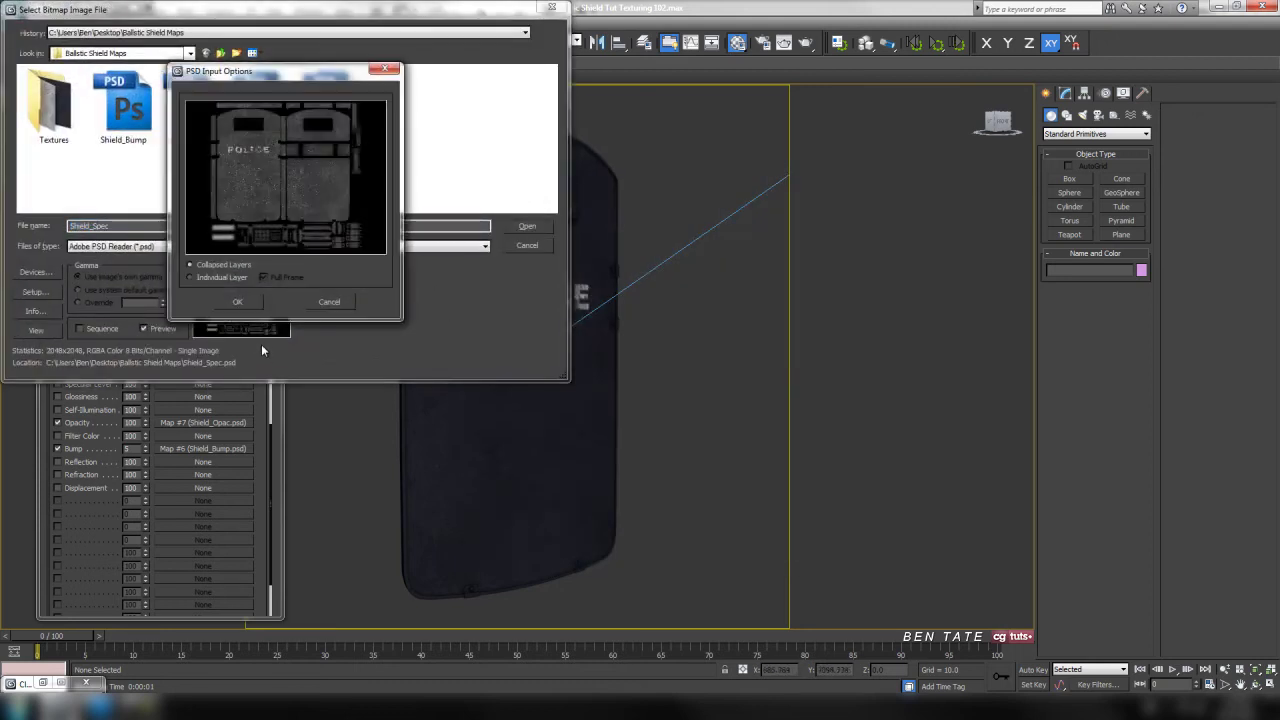
left_click(237, 301)
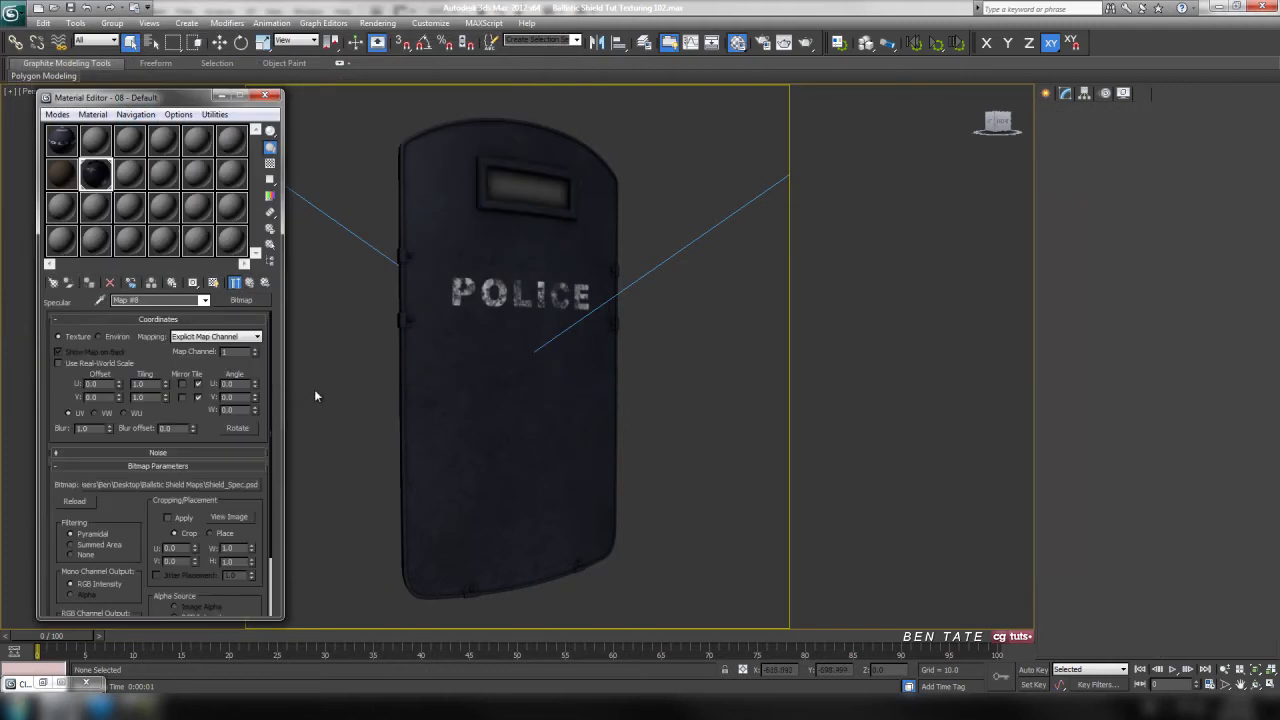
Inspect the specular highlights on an enlarged sample of the shield material and return to its main map list.
double_click(100, 176)
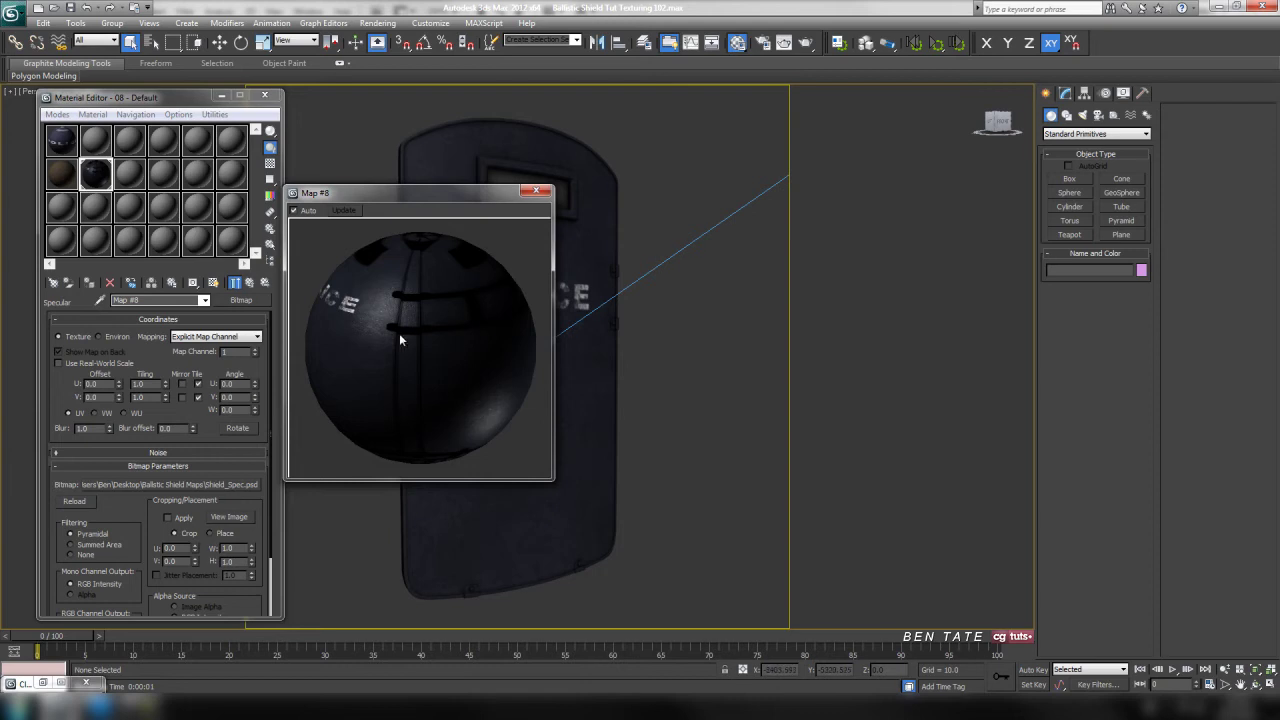
left_click(250, 282)
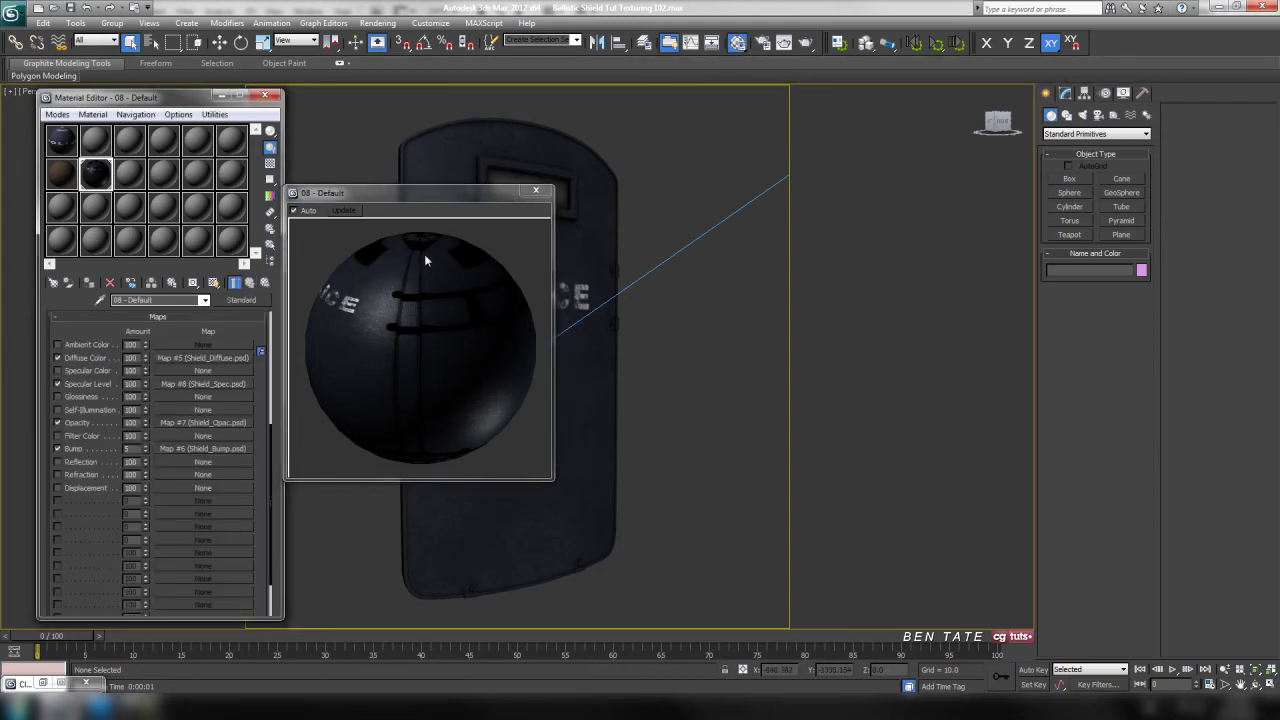
left_click_drag(419, 198, 379, 253)
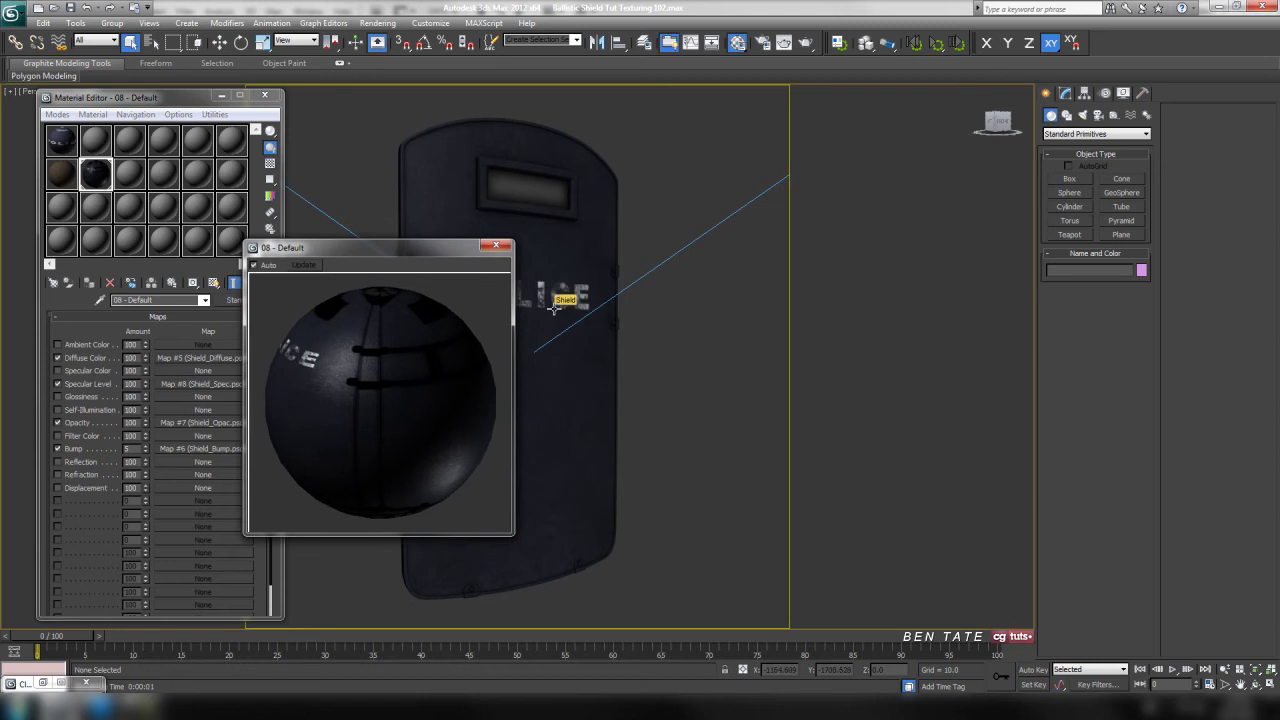
Render the Perspective view with the specular map and place the earlier cloned render beside it for comparison.
key("shift+q")
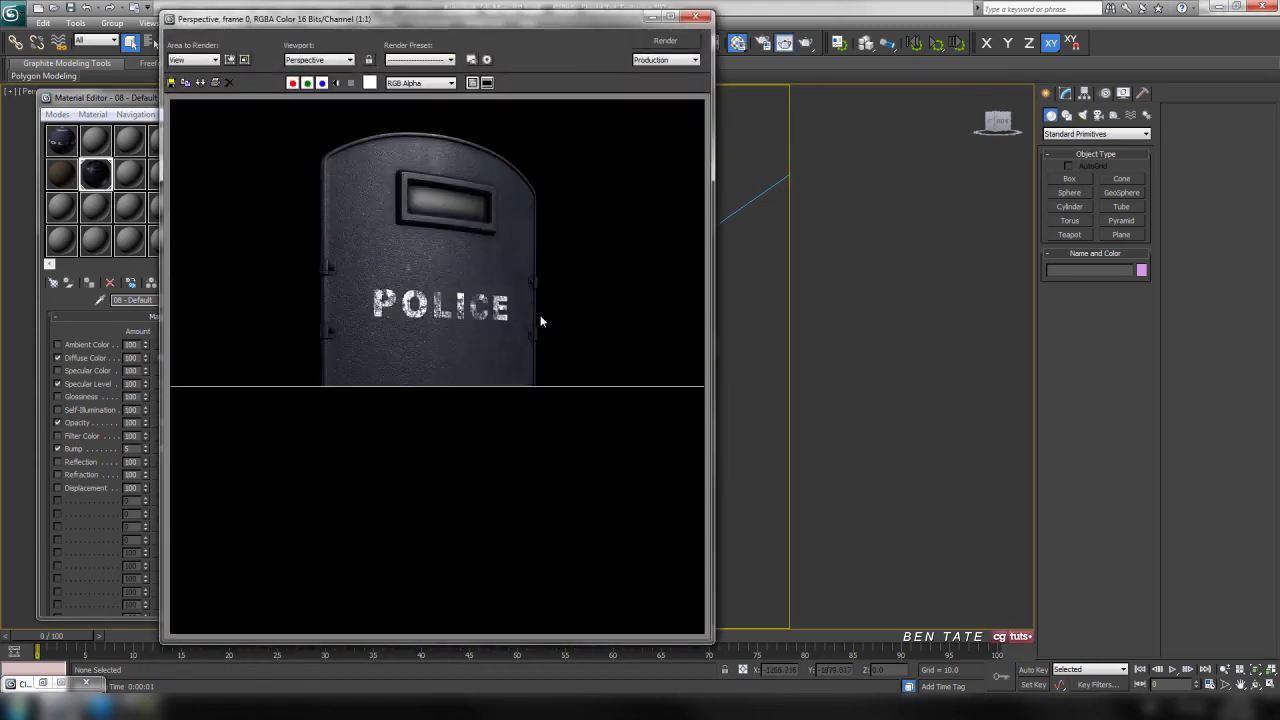
left_click(200, 82)
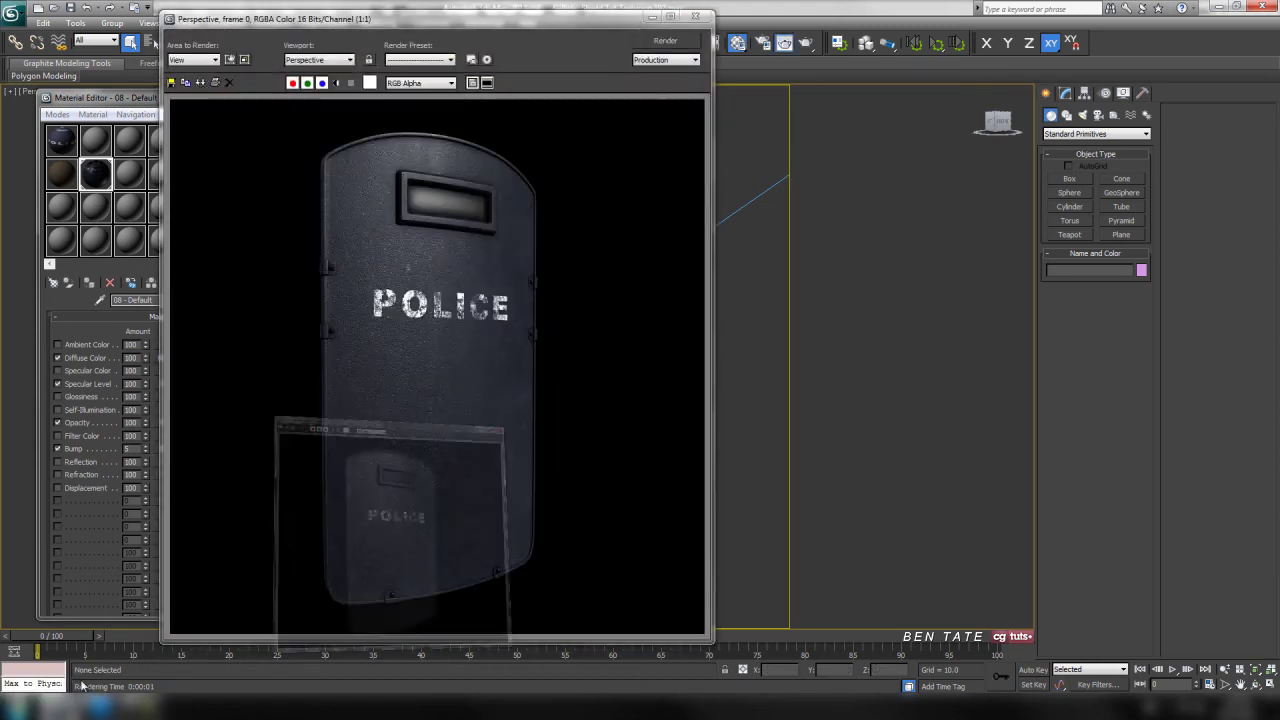
mouse_move(823, 32)
left_mouse_down()
mouse_move(640, 62)
mouse_move(658, 60)
left_mouse_up()
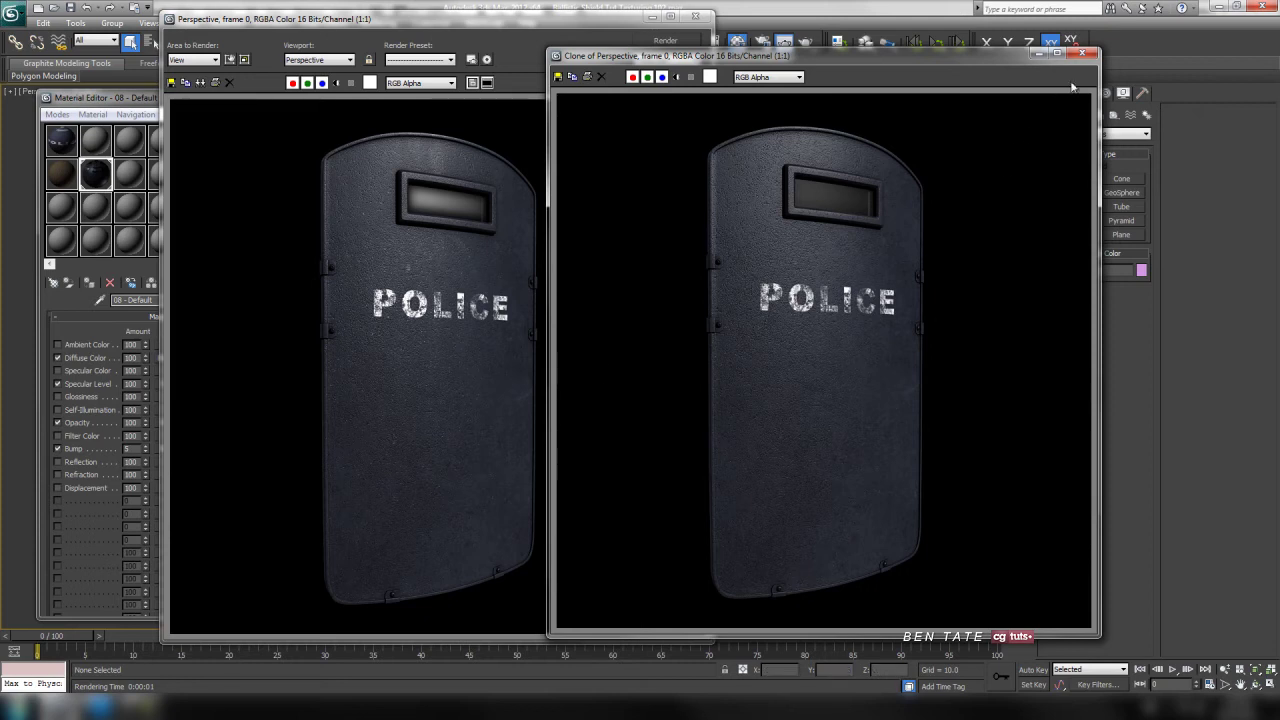
Close both render windows and set the shield material's base Specular Level to 0 while checking its enlarged sample.
left_click(1082, 56)
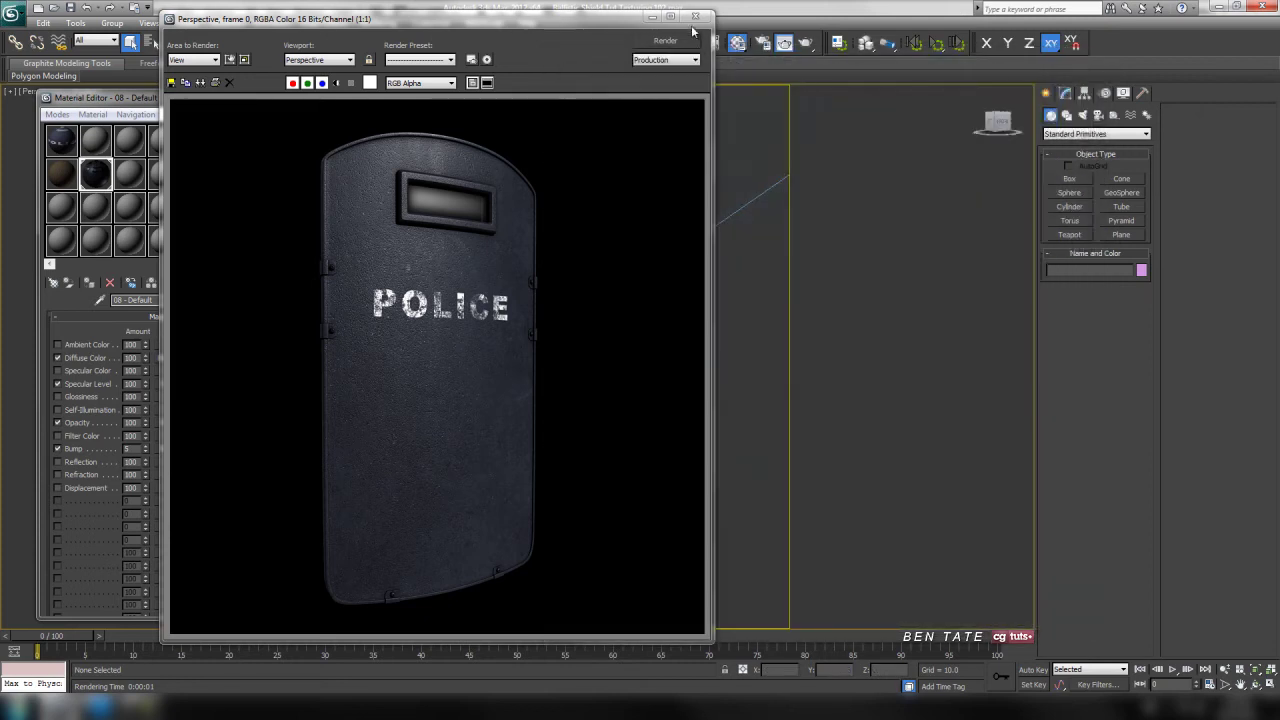
left_click(695, 16)
left_click_drag(392, 248, 439, 224)
left_click_drag(62, 337, 75, 492)
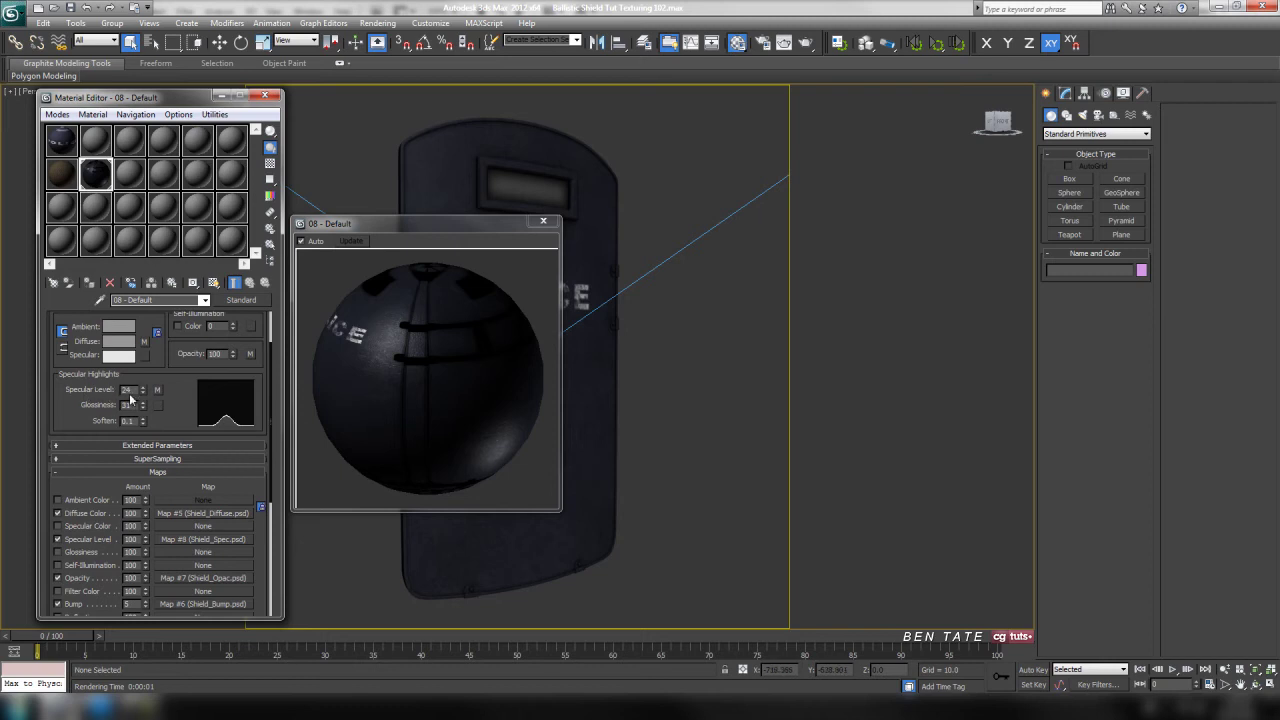
left_click_drag(458, 226, 814, 245)
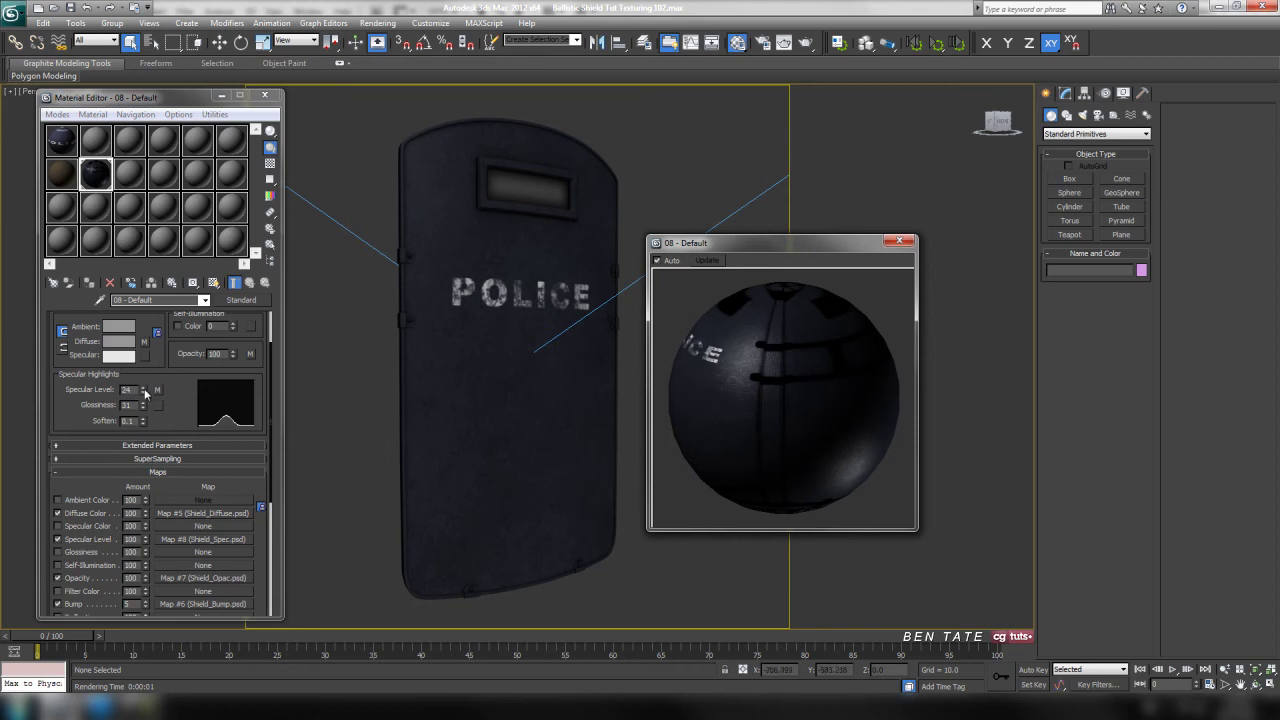
left_click_drag(144, 391, 141, 393)
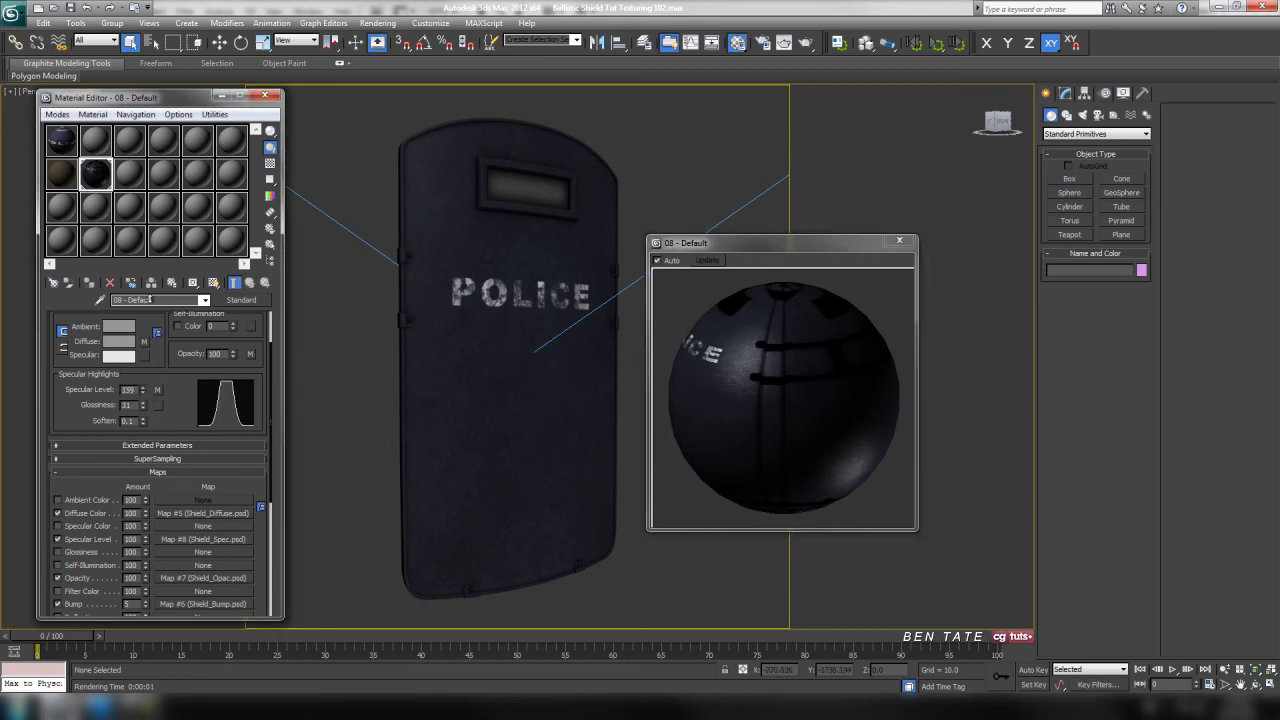
right_click(143, 395)
left_click_drag(788, 245, 541, 251)
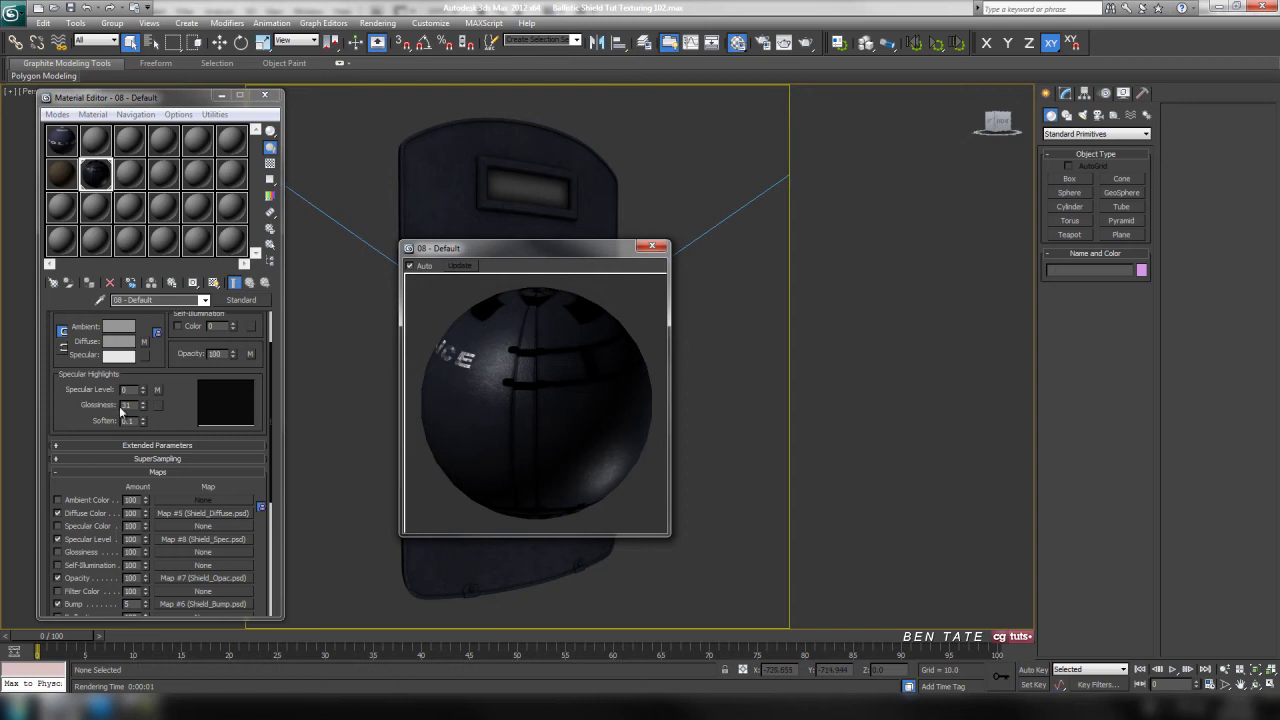
Try a Glossiness of 45 on the shield material and check it in a Perspective render.
left_click_drag(147, 406, 143, 404)
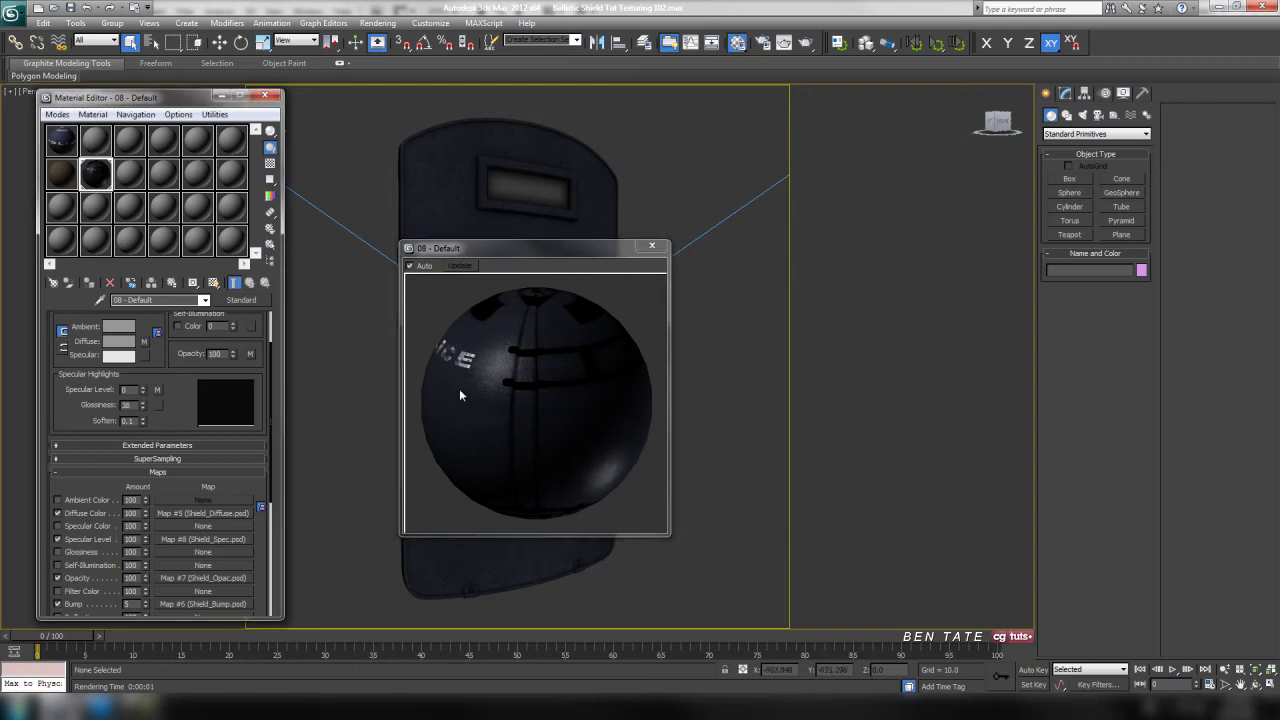
left_click_drag(146, 408, 146, 395)
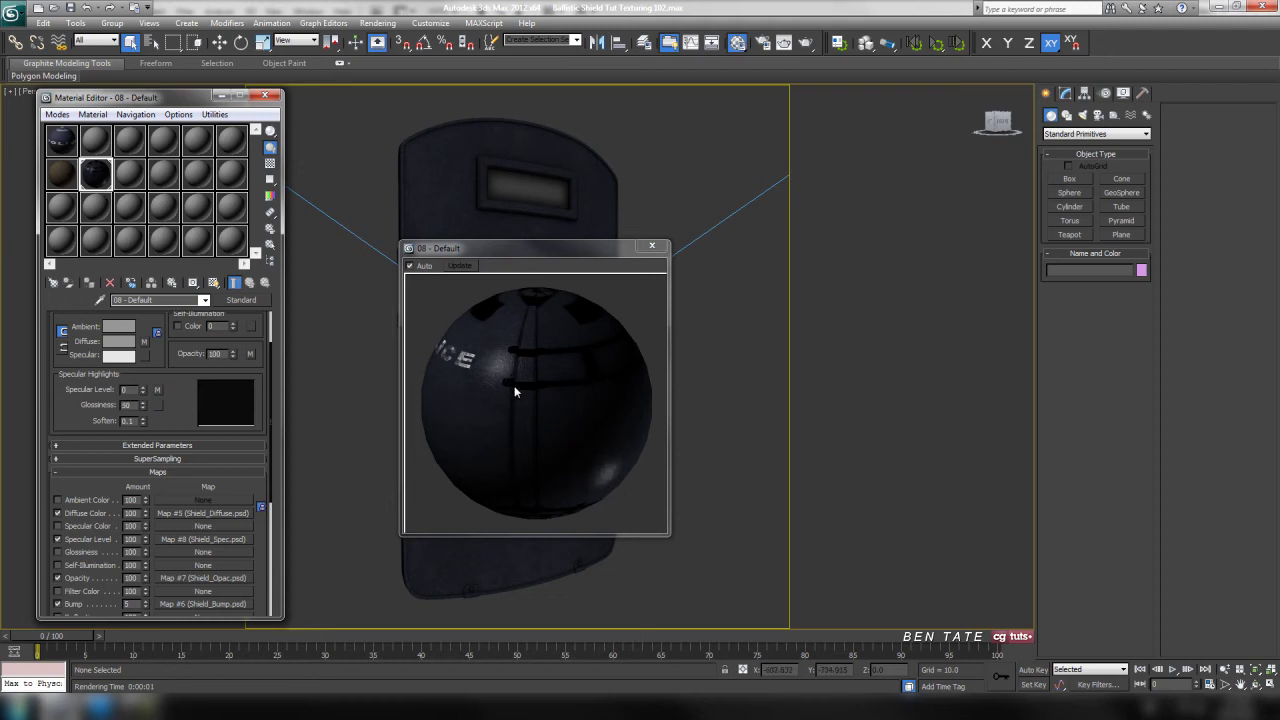
left_click_drag(143, 404, 142, 408)
middle_click_drag(725, 388, 723, 382, "alt")
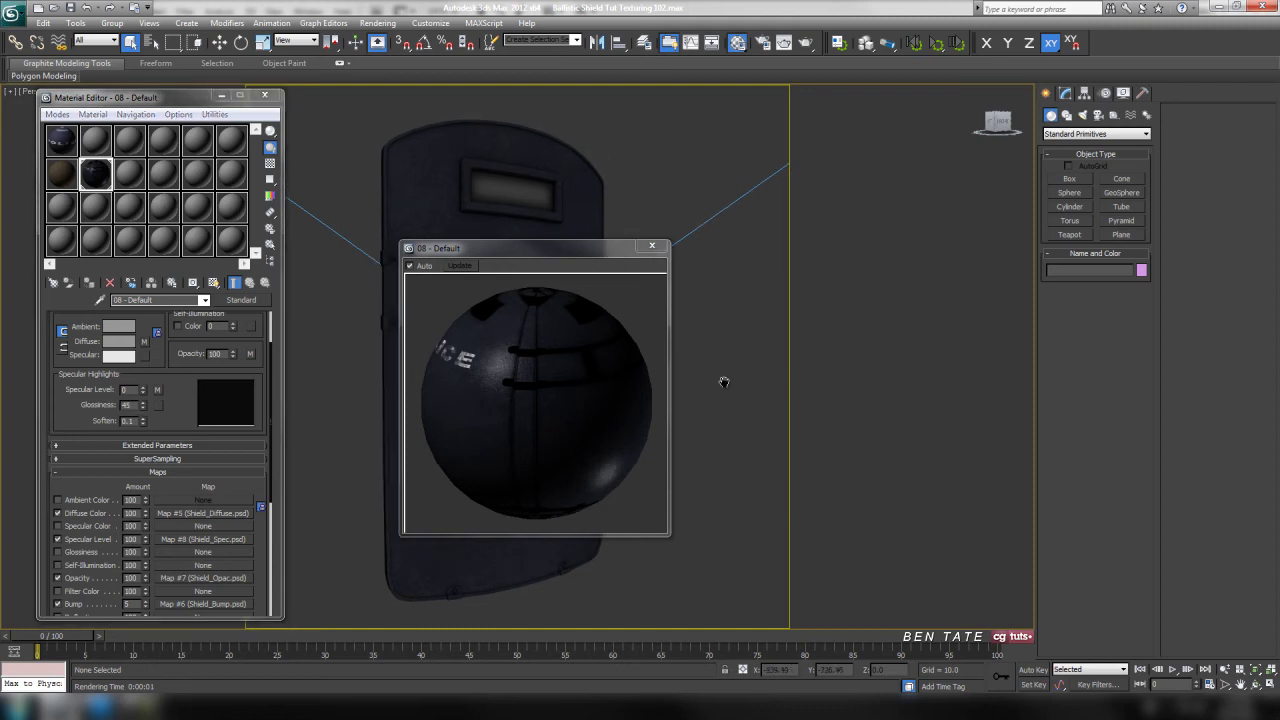
key("shift+q")
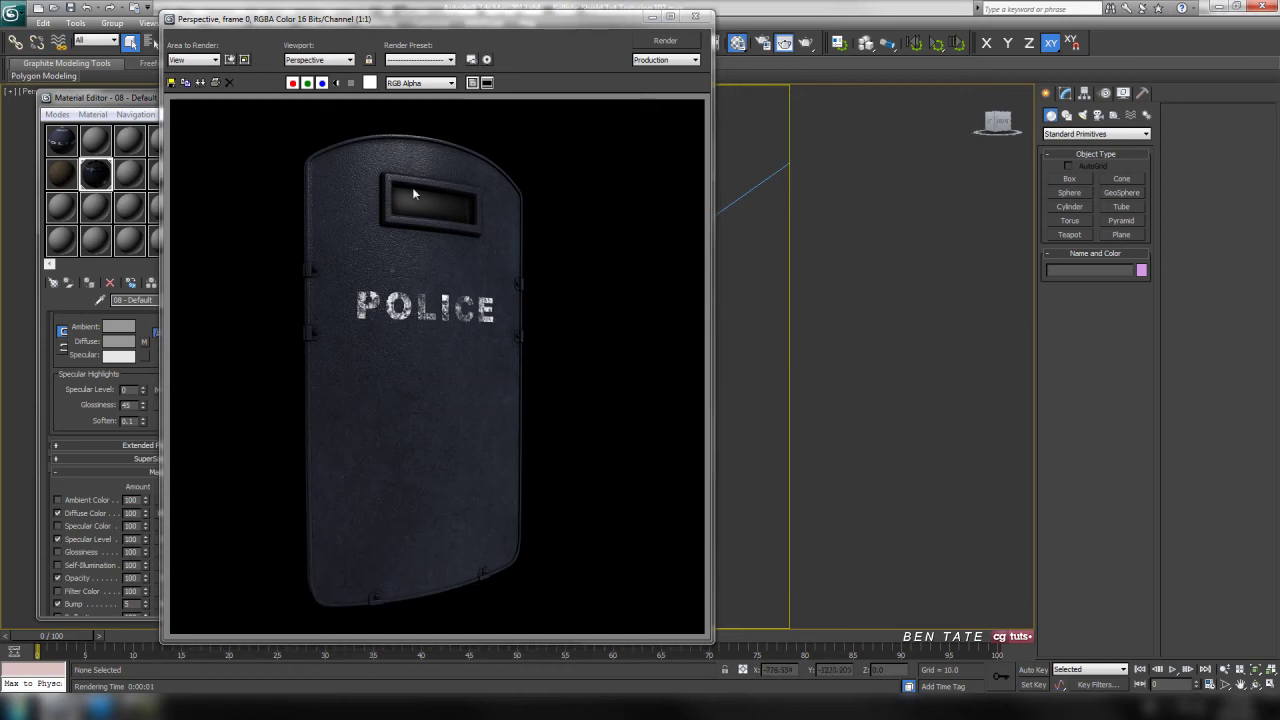
left_click(695, 16)
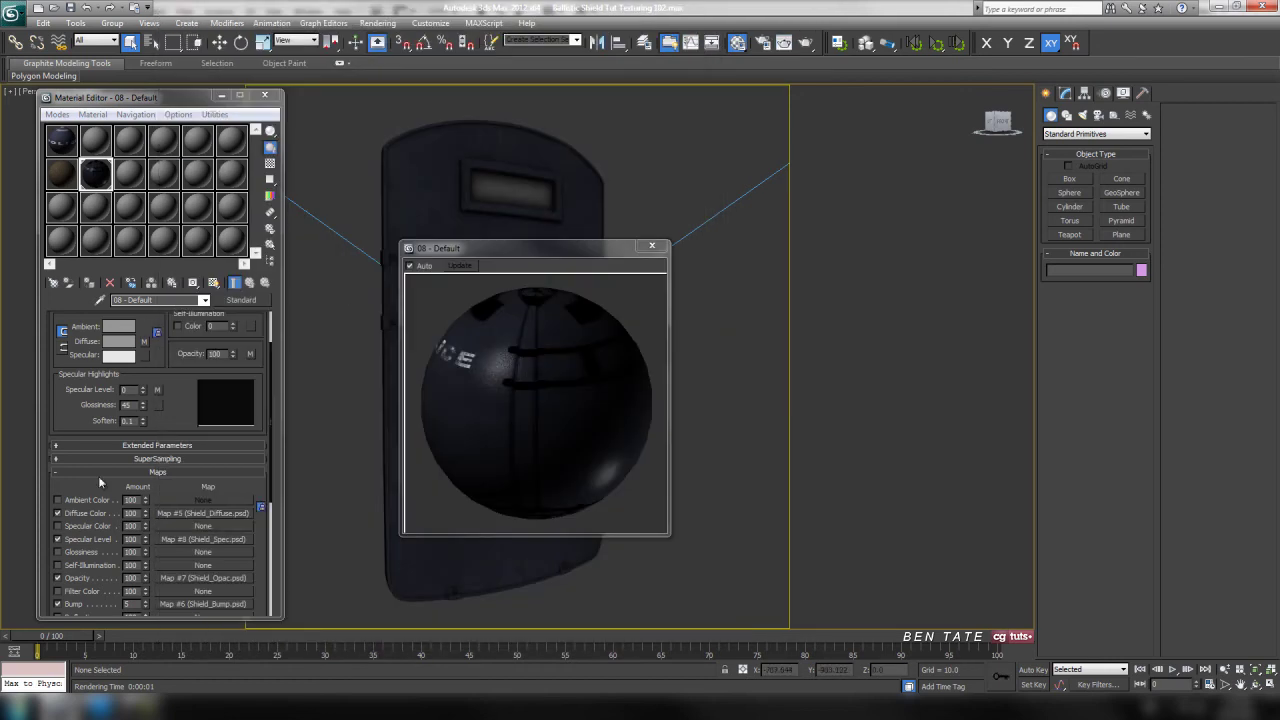
Set the shield material's Glossiness to 40 and check it in a Perspective render.
double_click(127, 404)
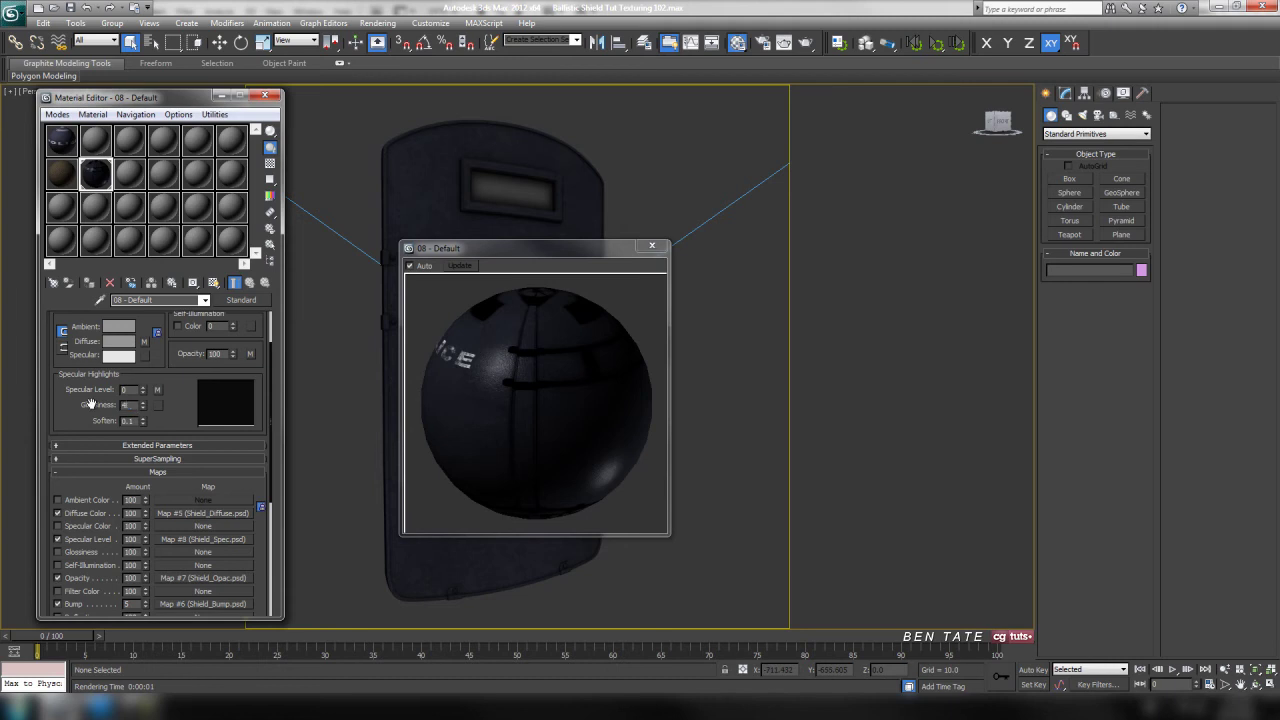
left_click(738, 296)
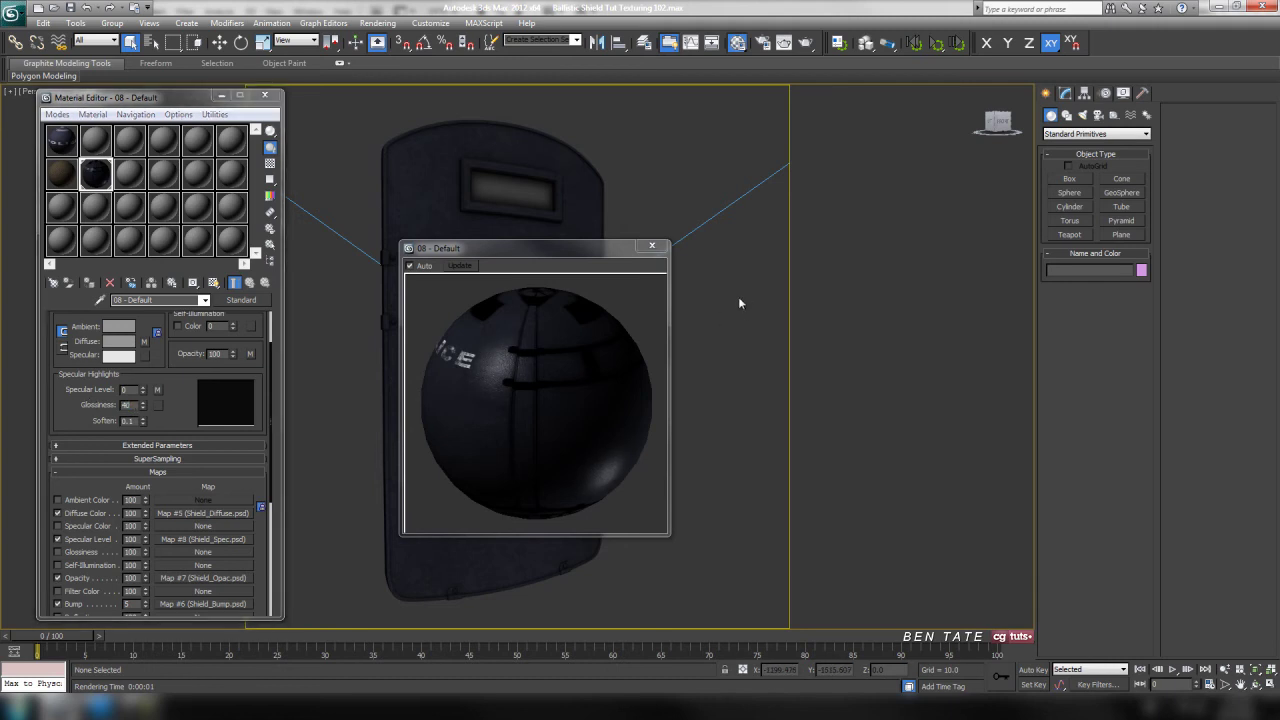
key("shift+q")
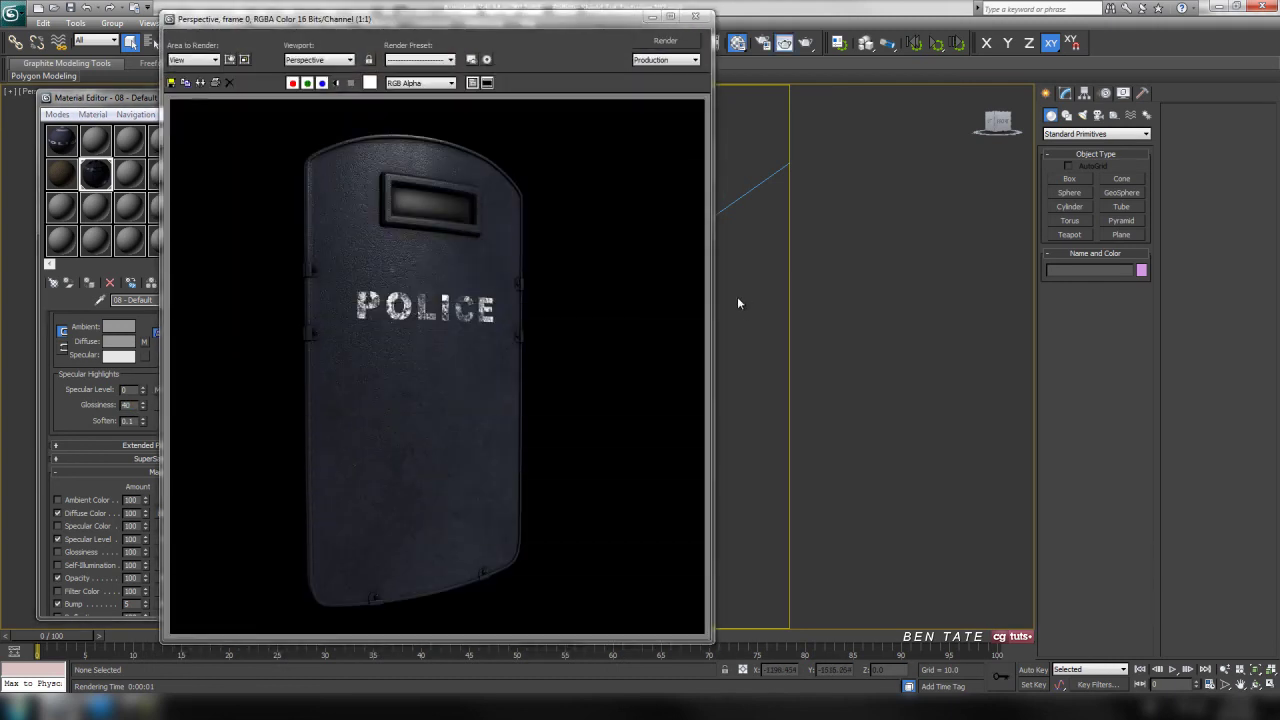
left_click(695, 16)
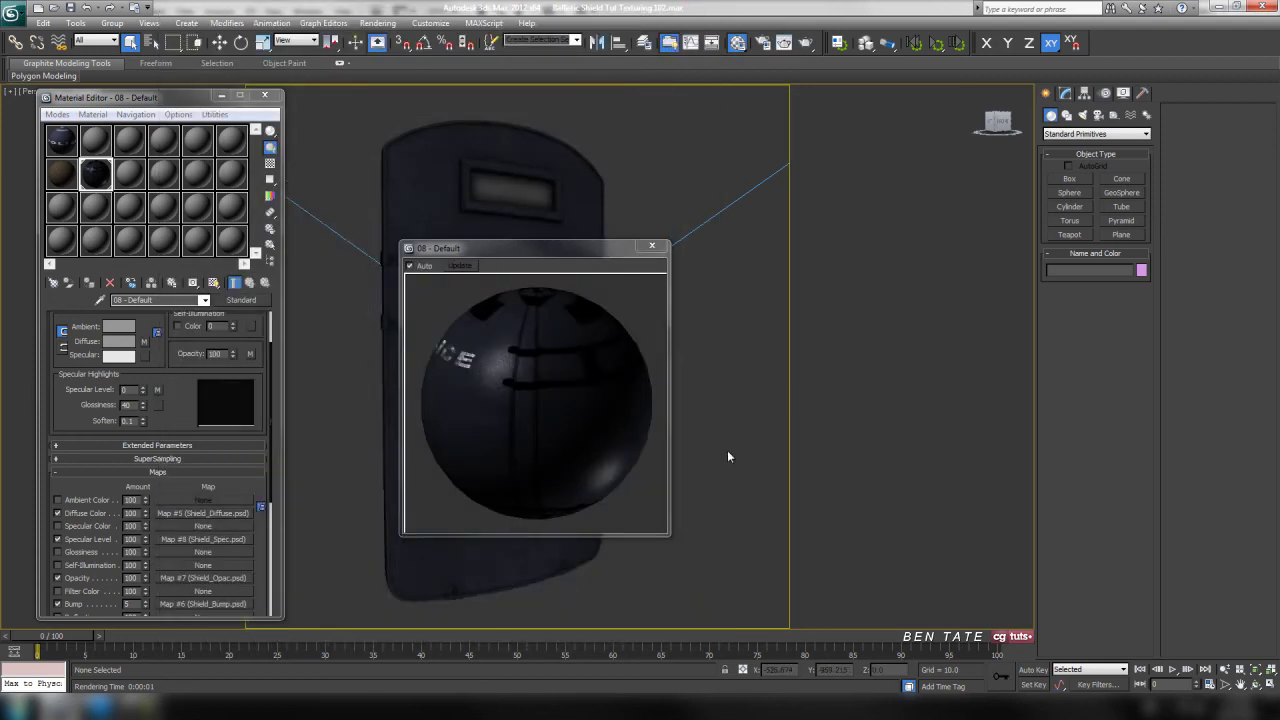
Render the shield from the opposite front angle and from behind to examine its highlights, closing each render.
middle_click_drag(650, 426, 646, 408)
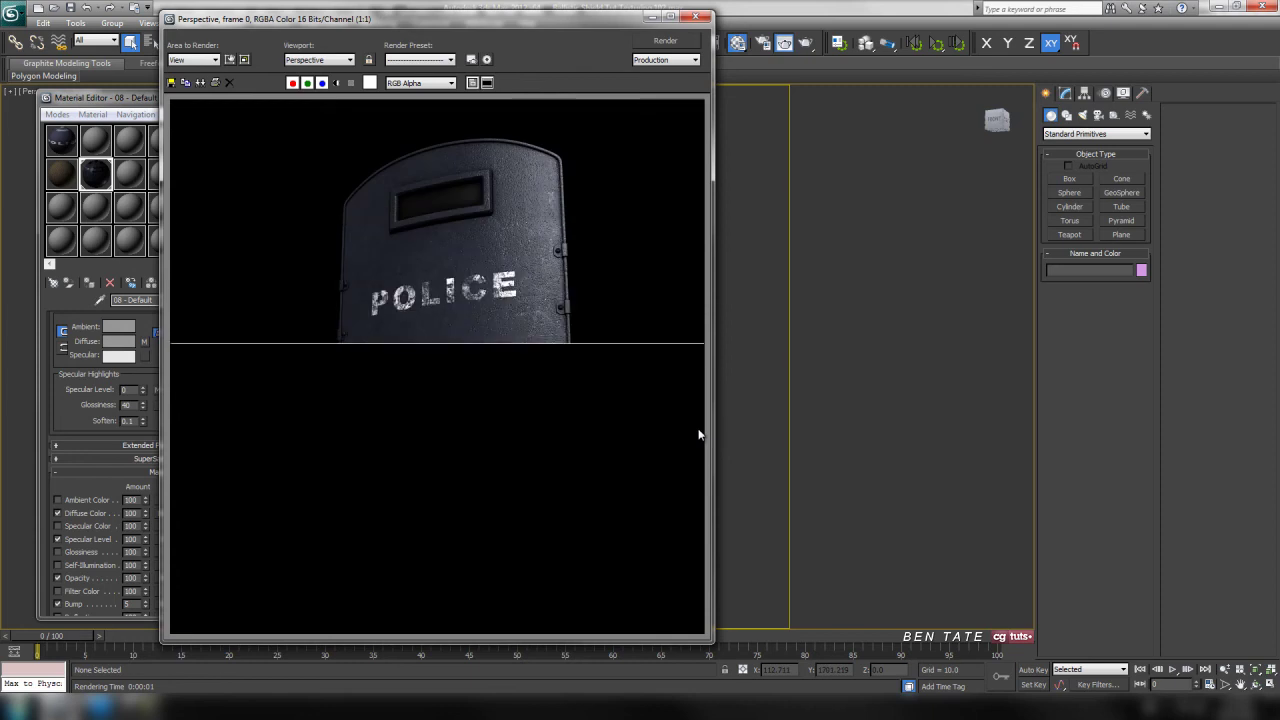
left_click(696, 16)
mouse_move(1002, 462)
middle_mouse_down("alt")
mouse_move(1038, 463)
mouse_move(1010, 470)
middle_mouse_up("alt")
key("shift+q")
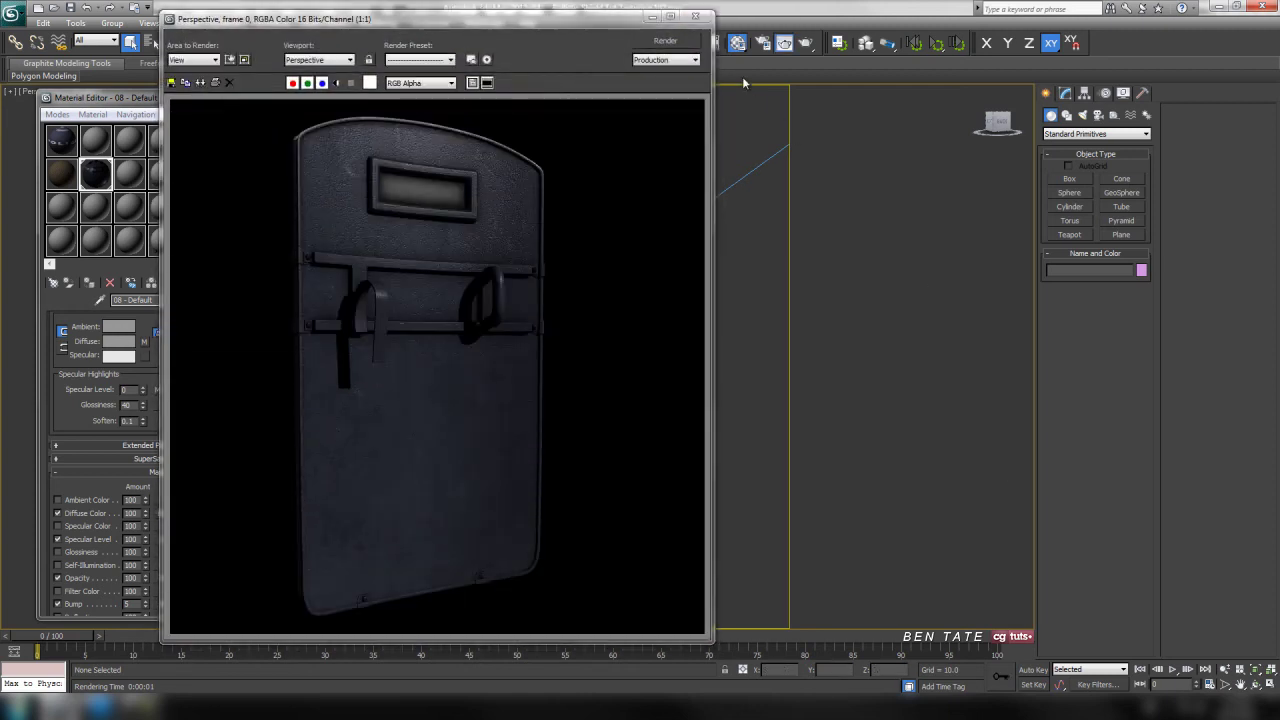
left_click(696, 16)
middle_click_drag(884, 457, 931, 445, "alt")
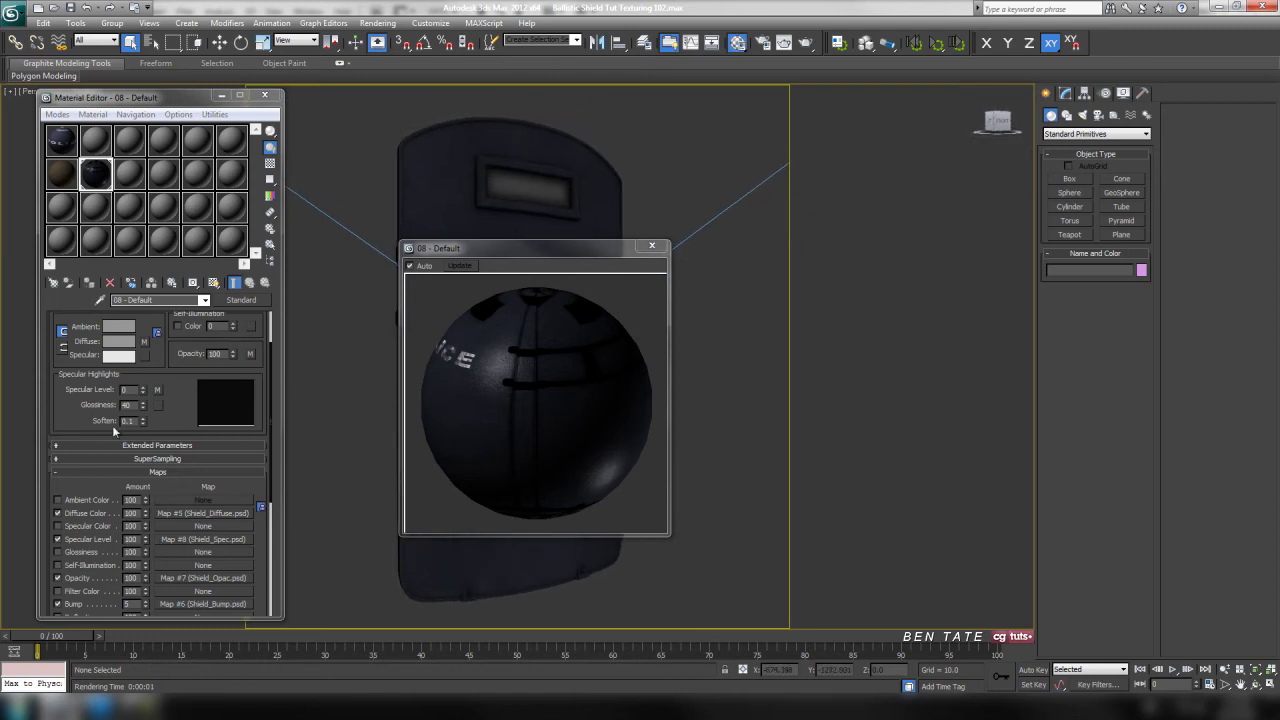
Try Specular Level map amounts of 200 and 150, rendering the front of the shield after each change.
left_click_drag(88, 420, 79, 349)
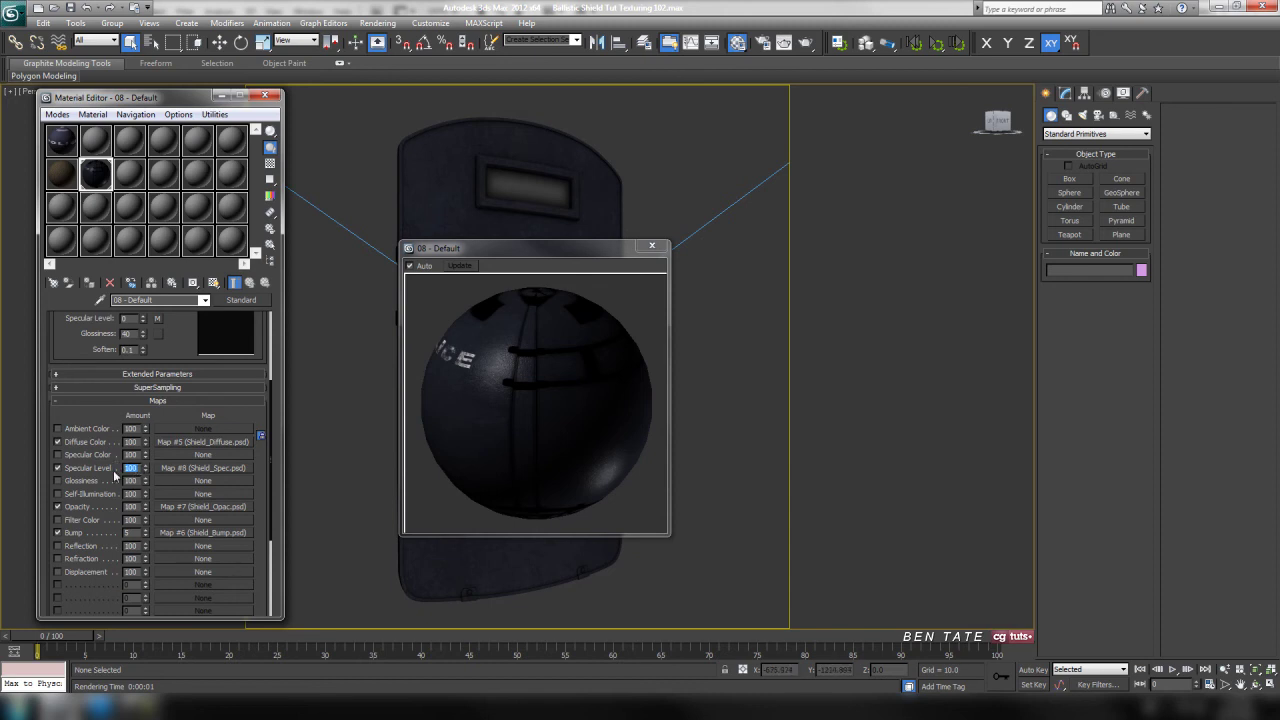
key("Return")
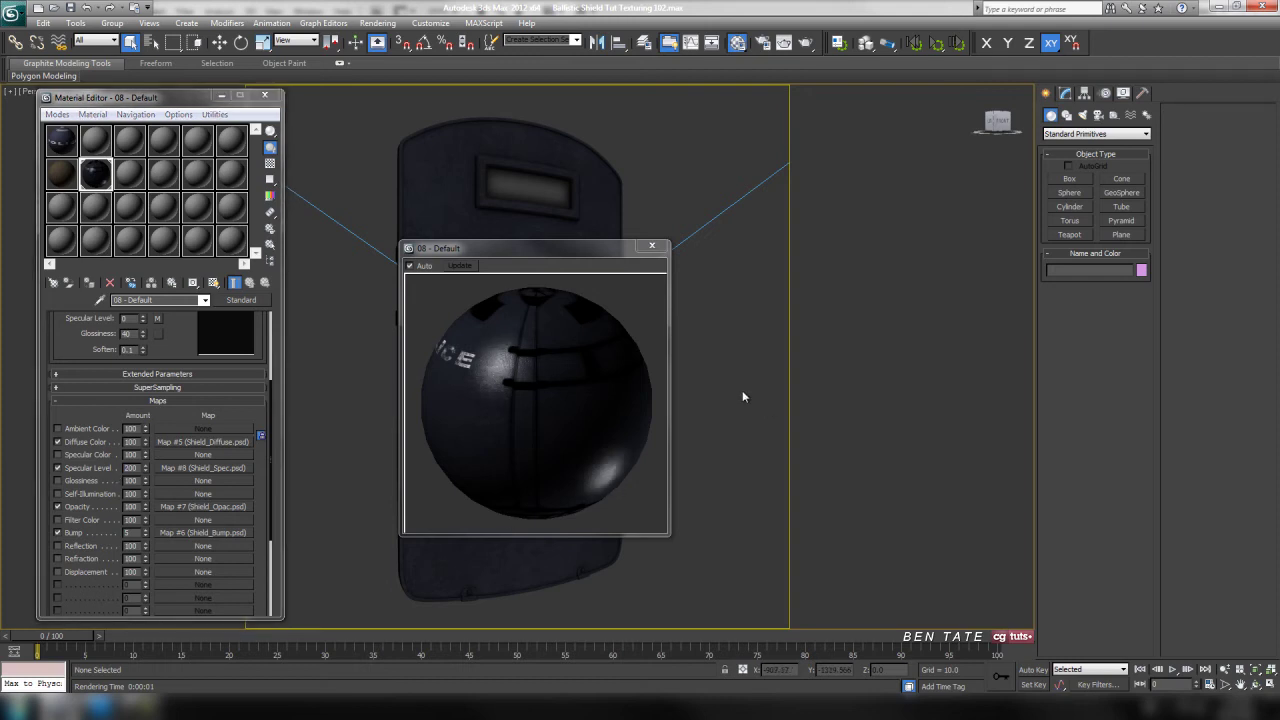
key("shift+q")
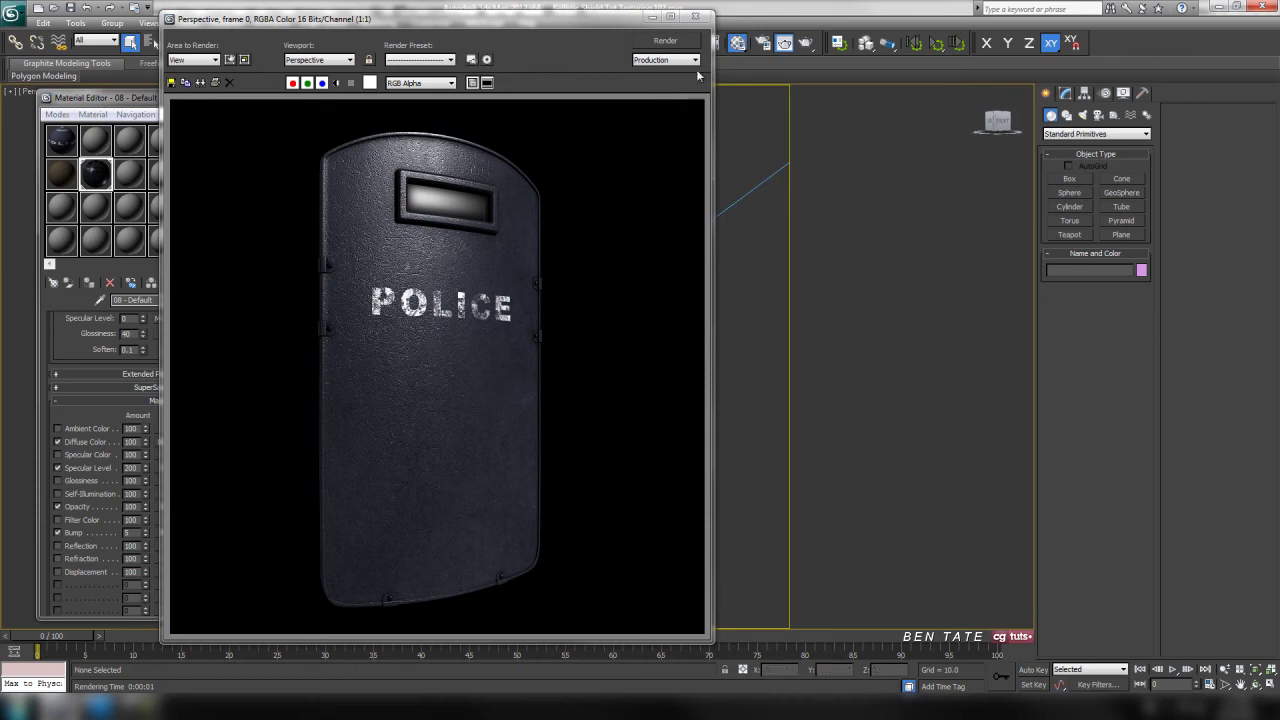
left_click(707, 18)
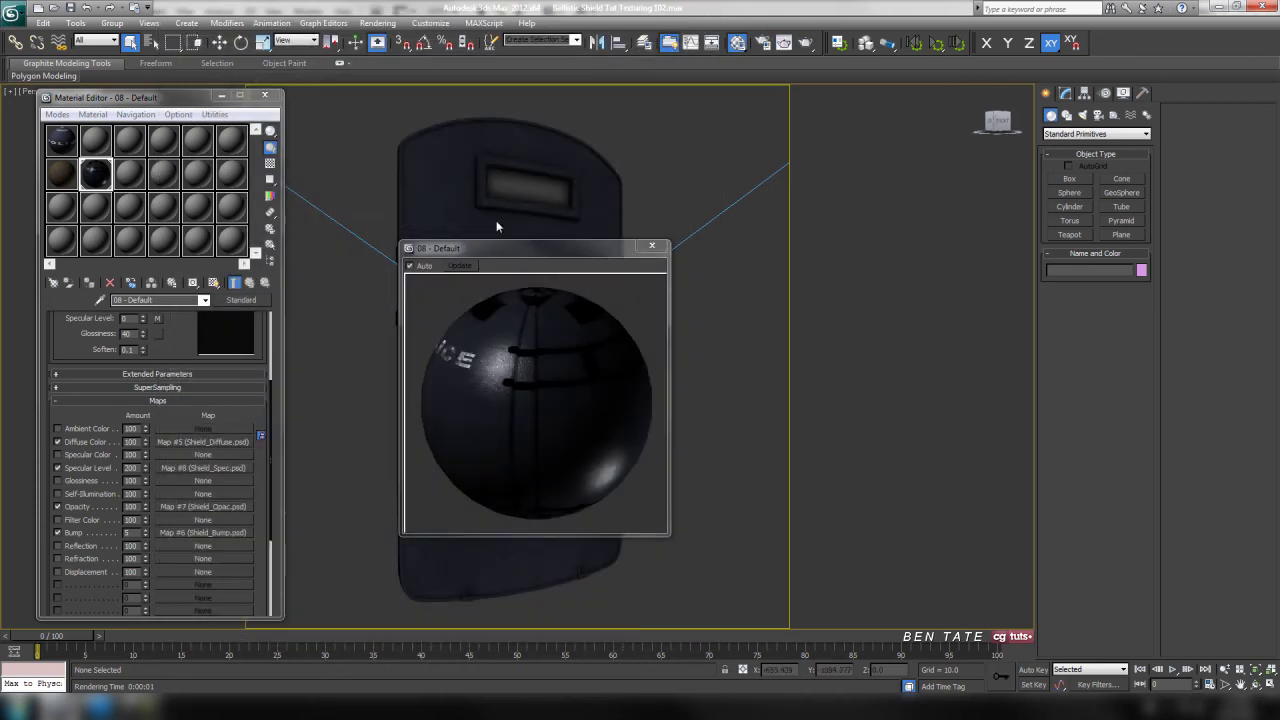
double_click(136, 467)
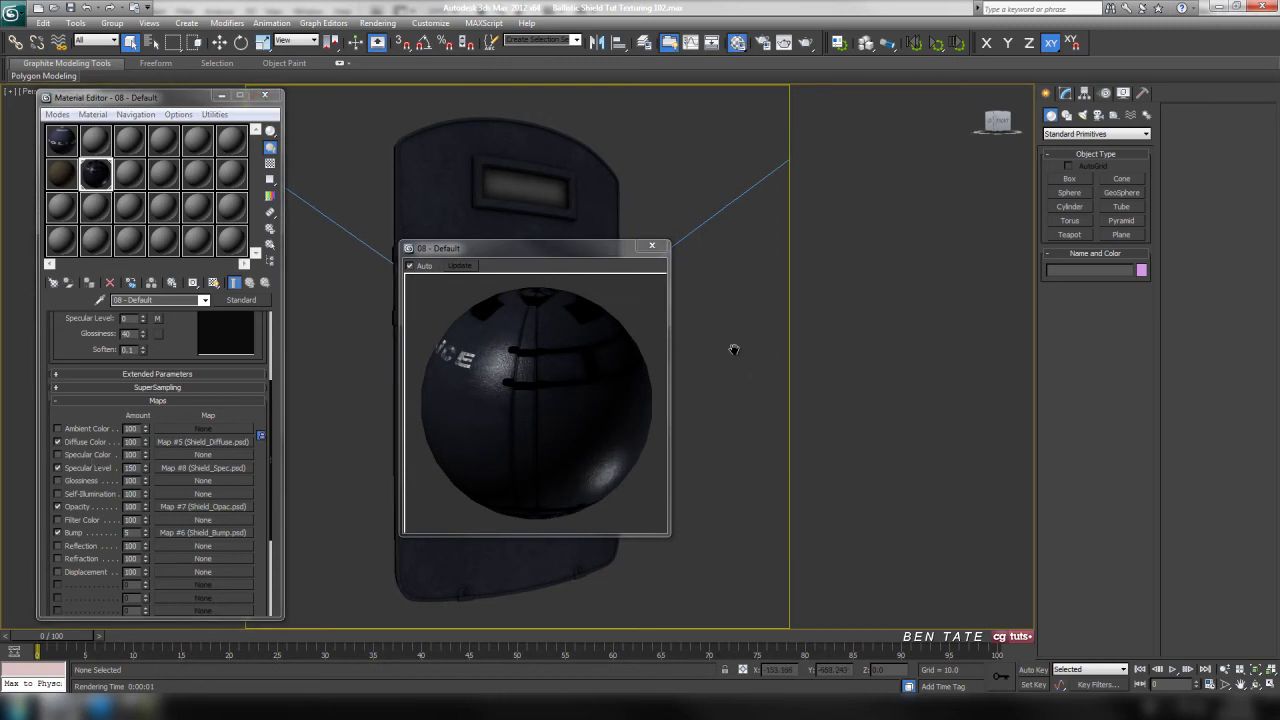
key("shift+q")
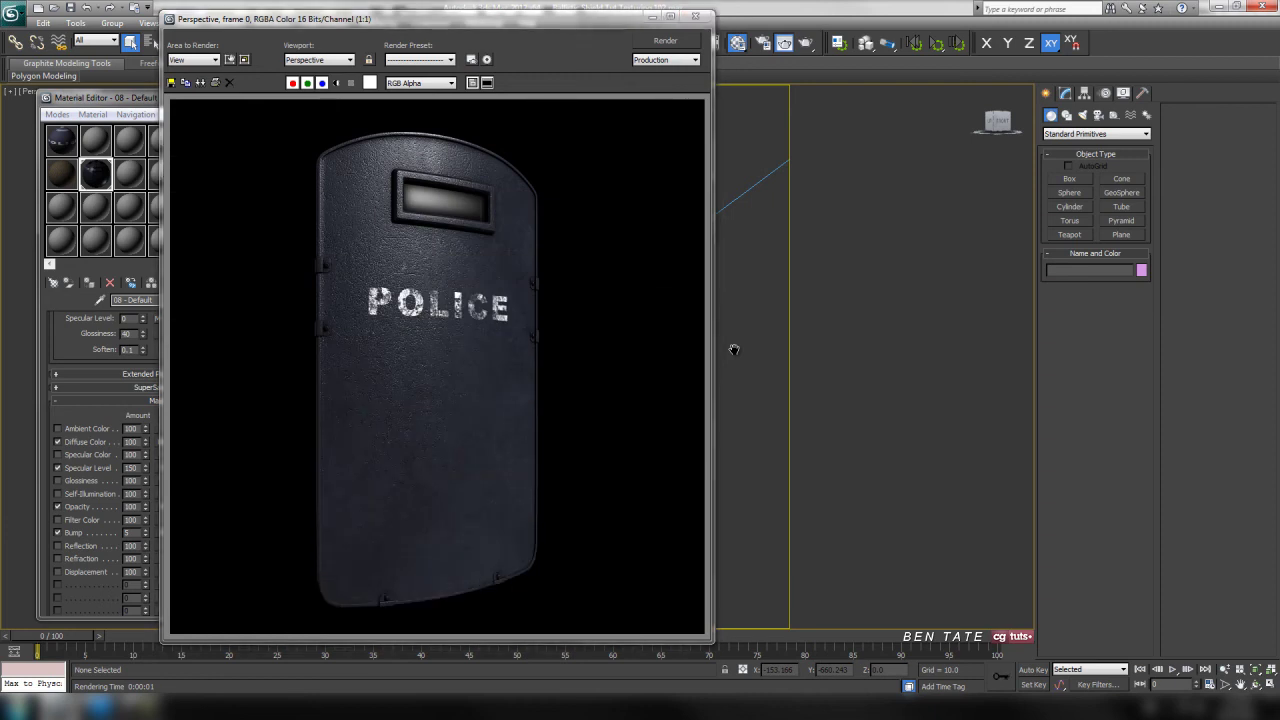
left_click(696, 16)
Set the Specular Level map amount to 125 and check the front of the shield in a render.
double_click(129, 467)
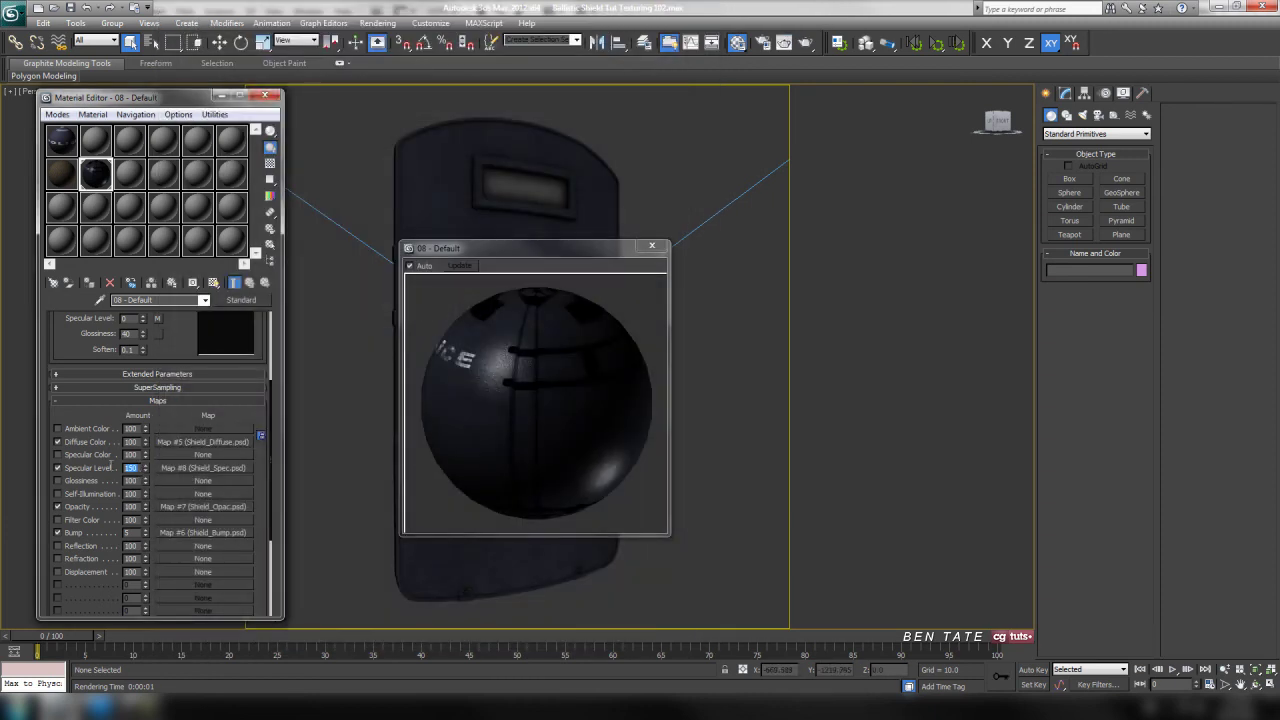
type("125")
key("Return")
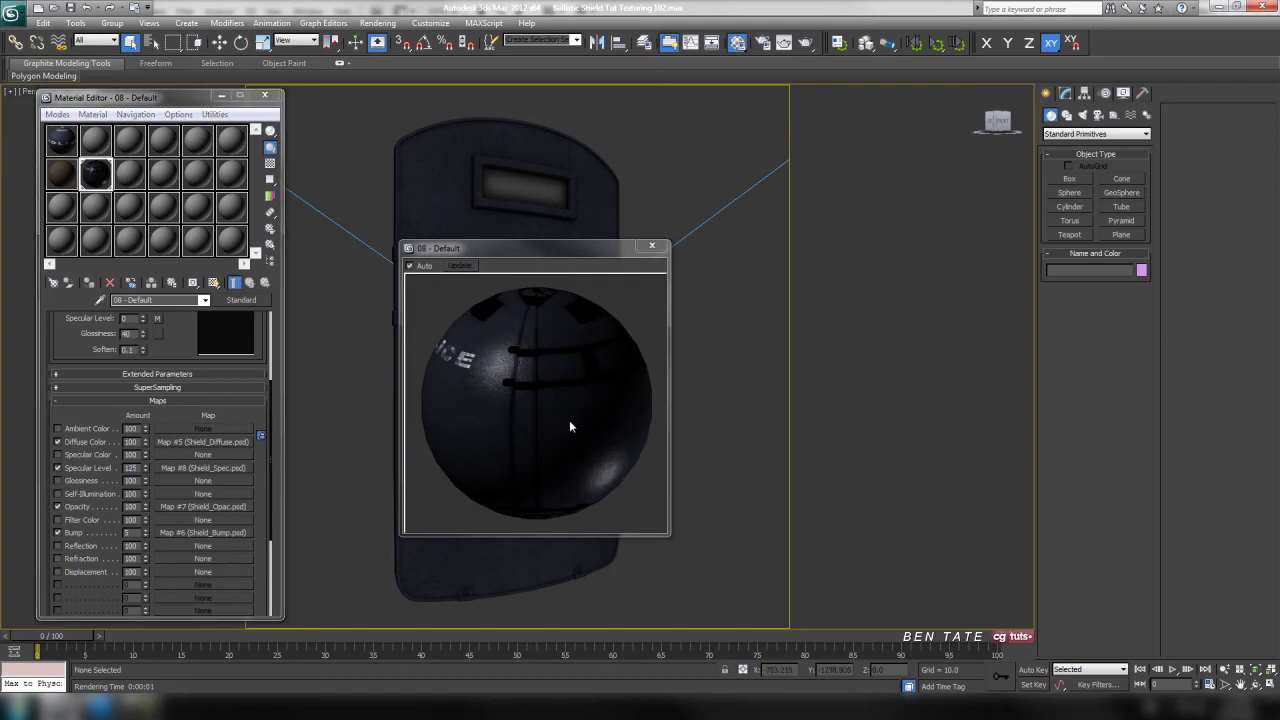
key("shift+q")
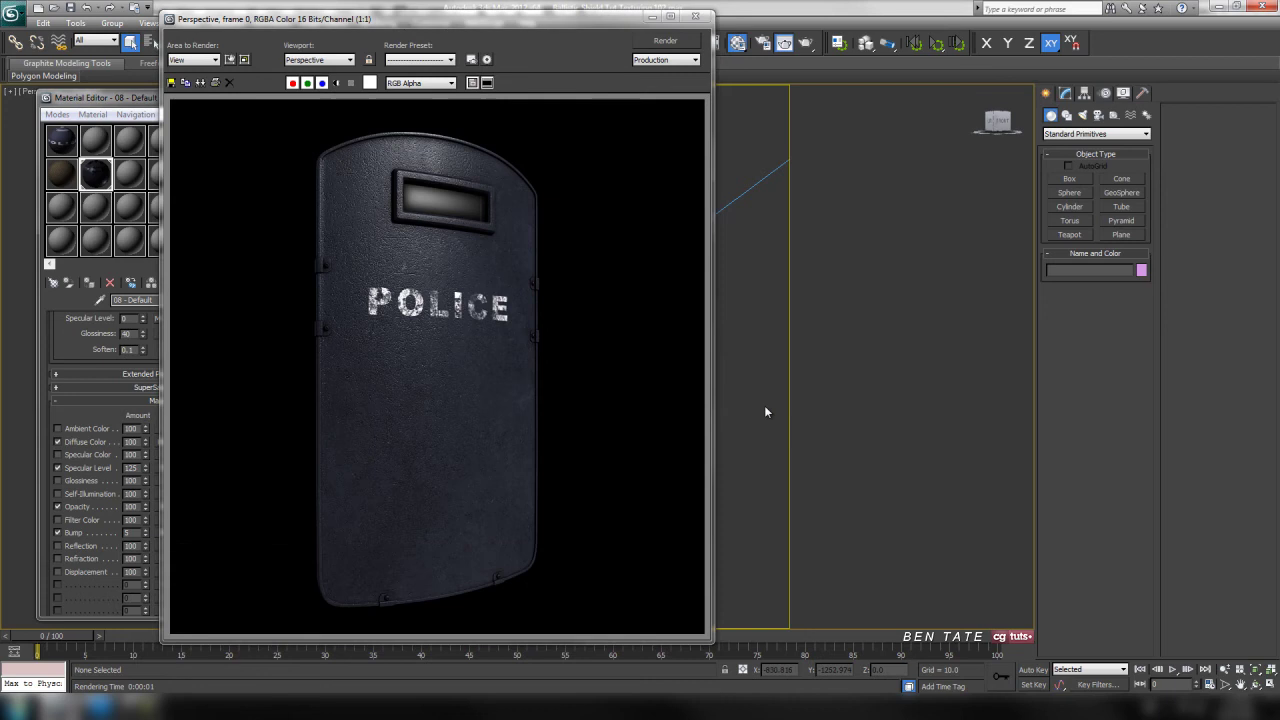
left_click(695, 16)
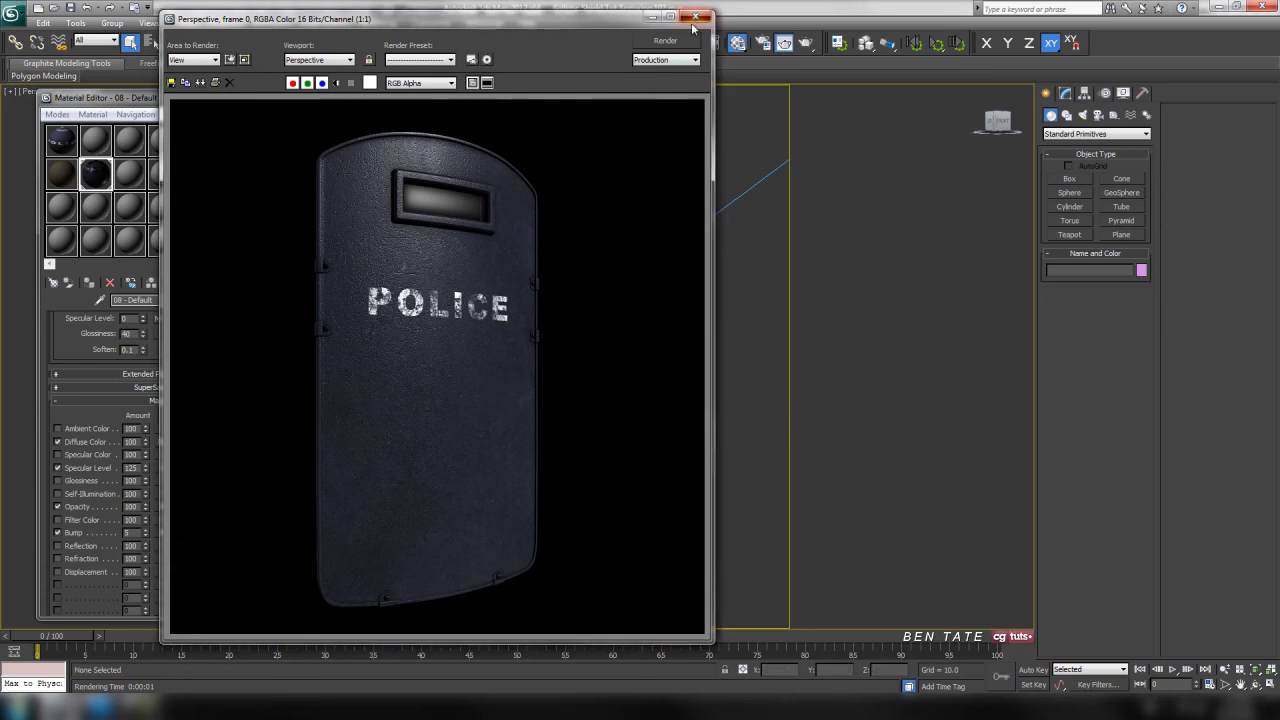
Render the back of the shield to examine its specular highlights and close the render.
middle_click_drag(727, 454, 485, 453, "alt")
key("shift+q")
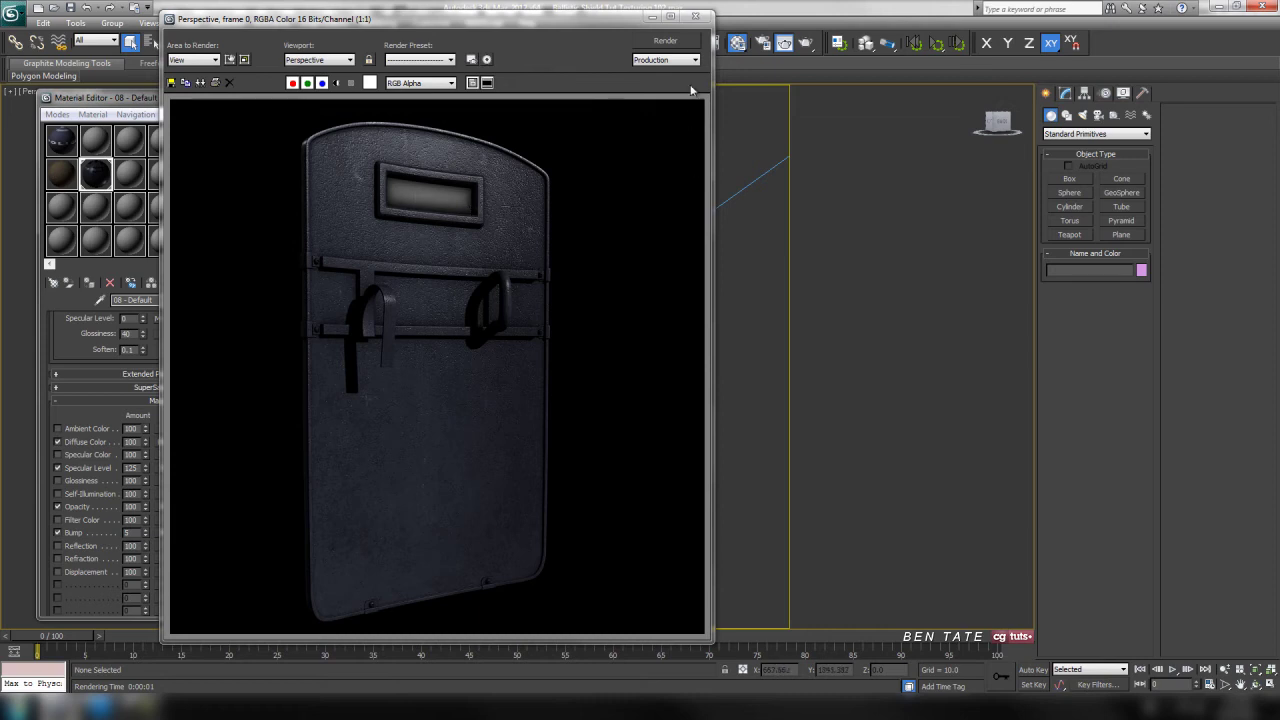
left_click(695, 16)
Switch to Photoshop, select the Glass layer in Shield_Spec.psd, and set the foreground colour to dark grey #464646.
key("alt+Tab")
left_click(1124, 208)
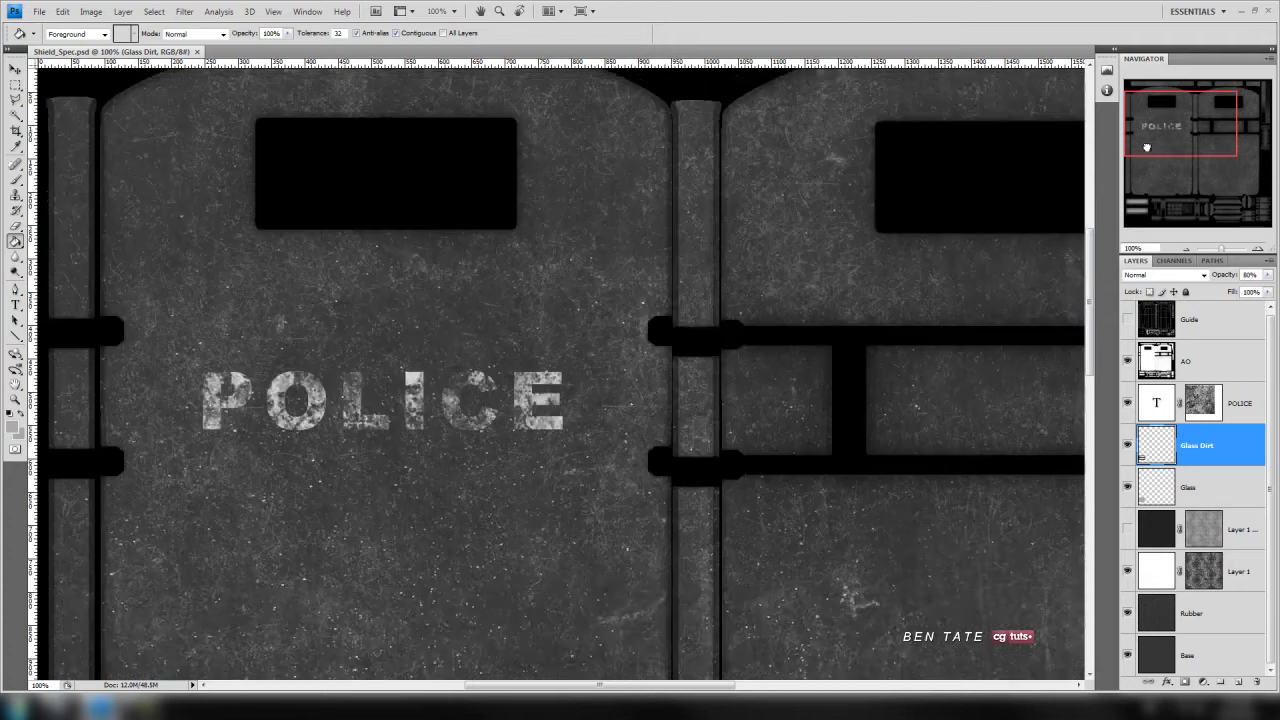
left_click(1205, 498)
left_click(14, 428)
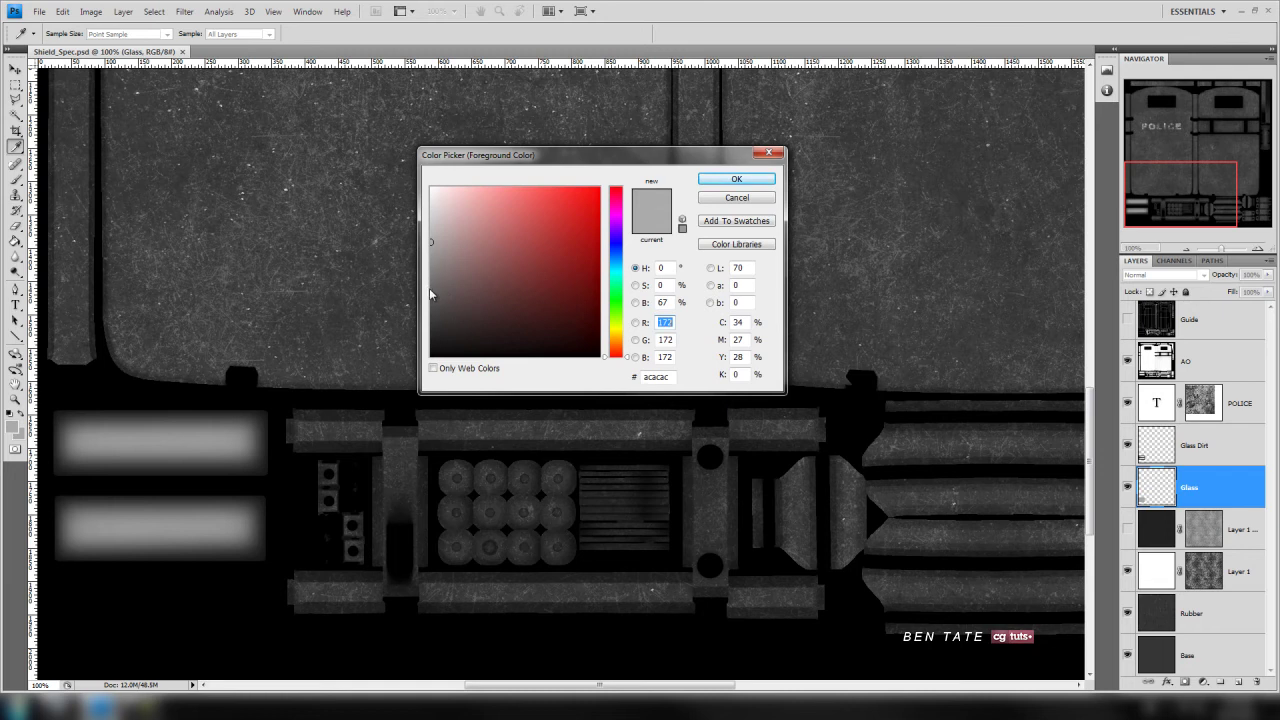
left_click_drag(429, 292, 426, 314)
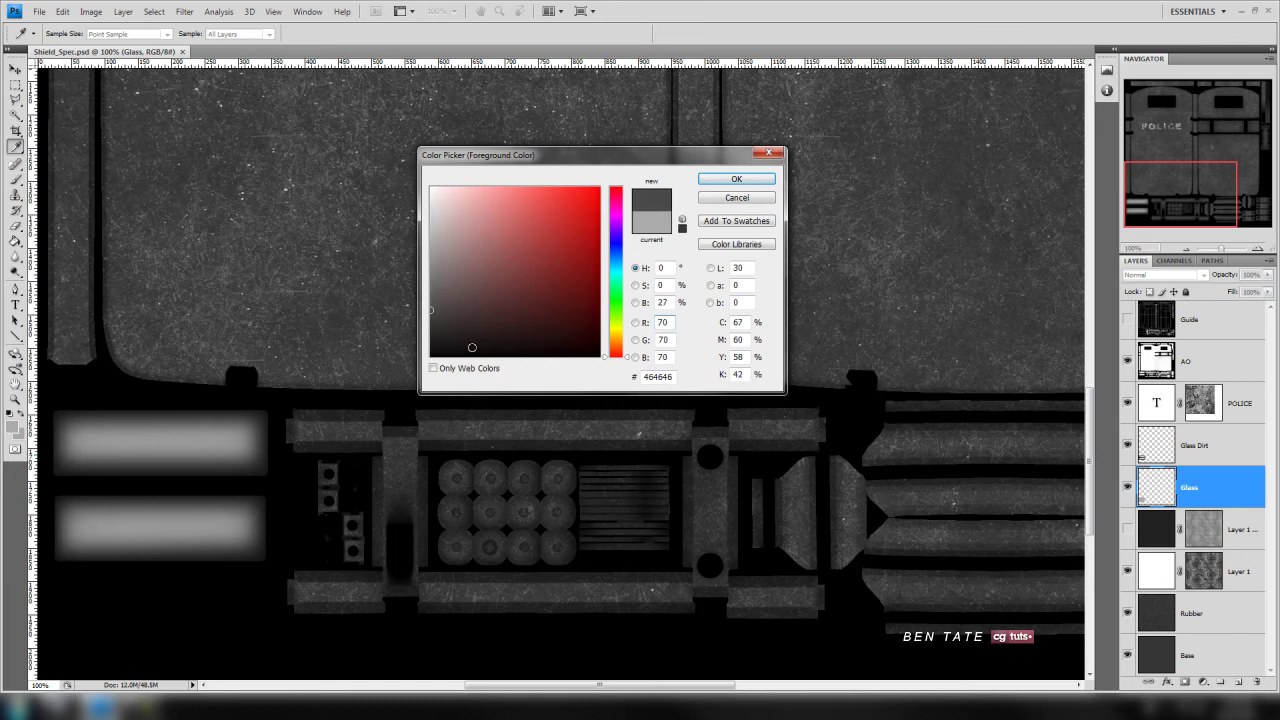
left_click(736, 178)
Fill the glass panels on the Glass layer with the dark grey using the Paint Bucket and save the file.
left_click(15, 241)
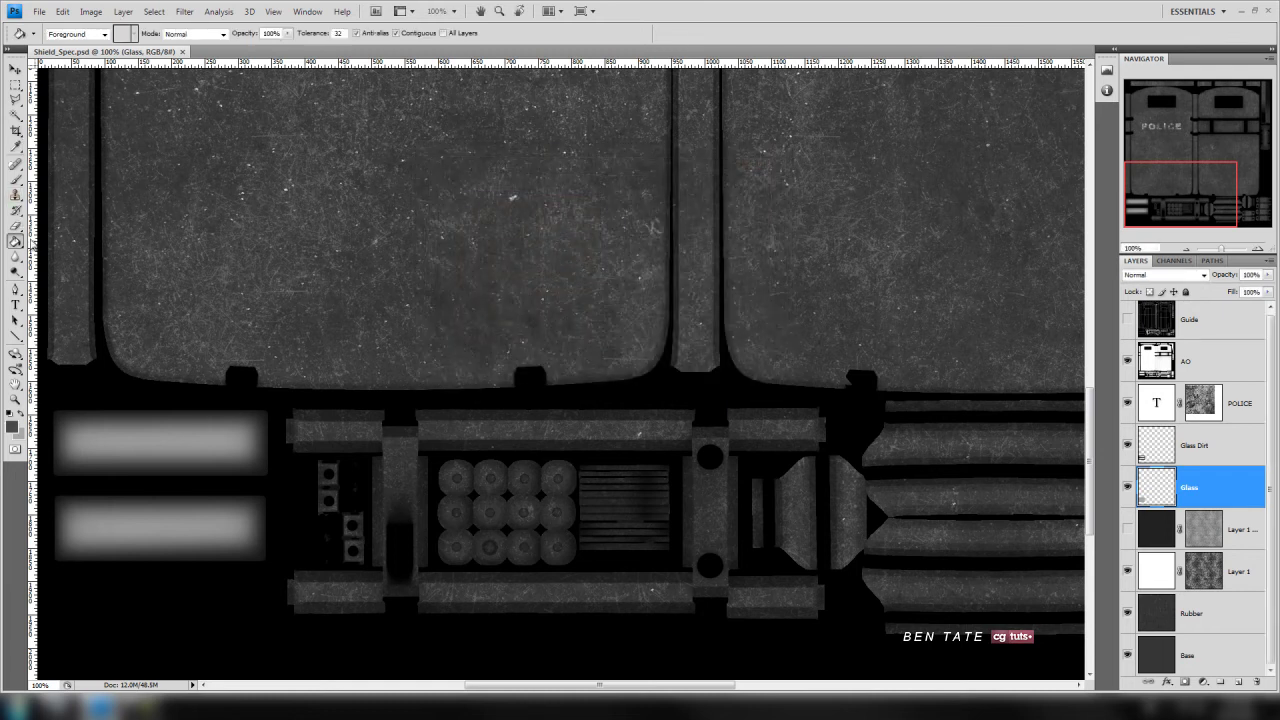
left_click(160, 434)
left_click(40, 12)
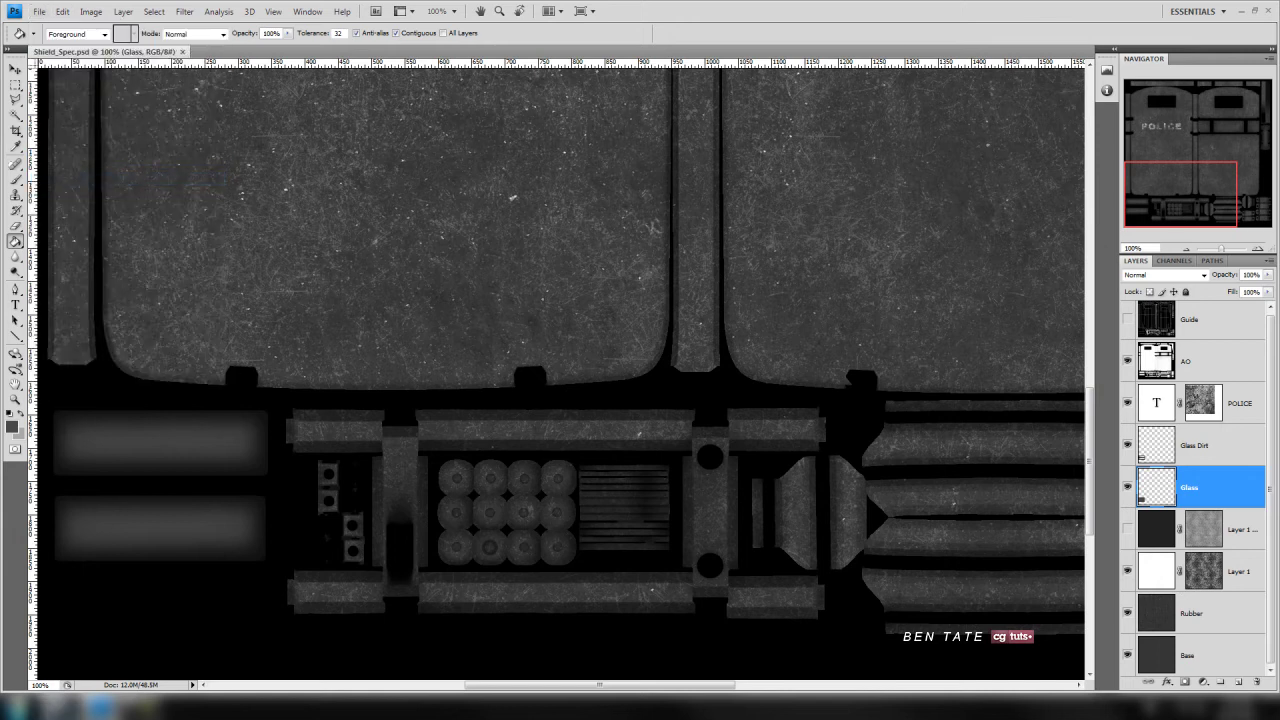
Switch back to 3ds Max and render the back of the shield to check the darkened glass.
left_click(70, 706)
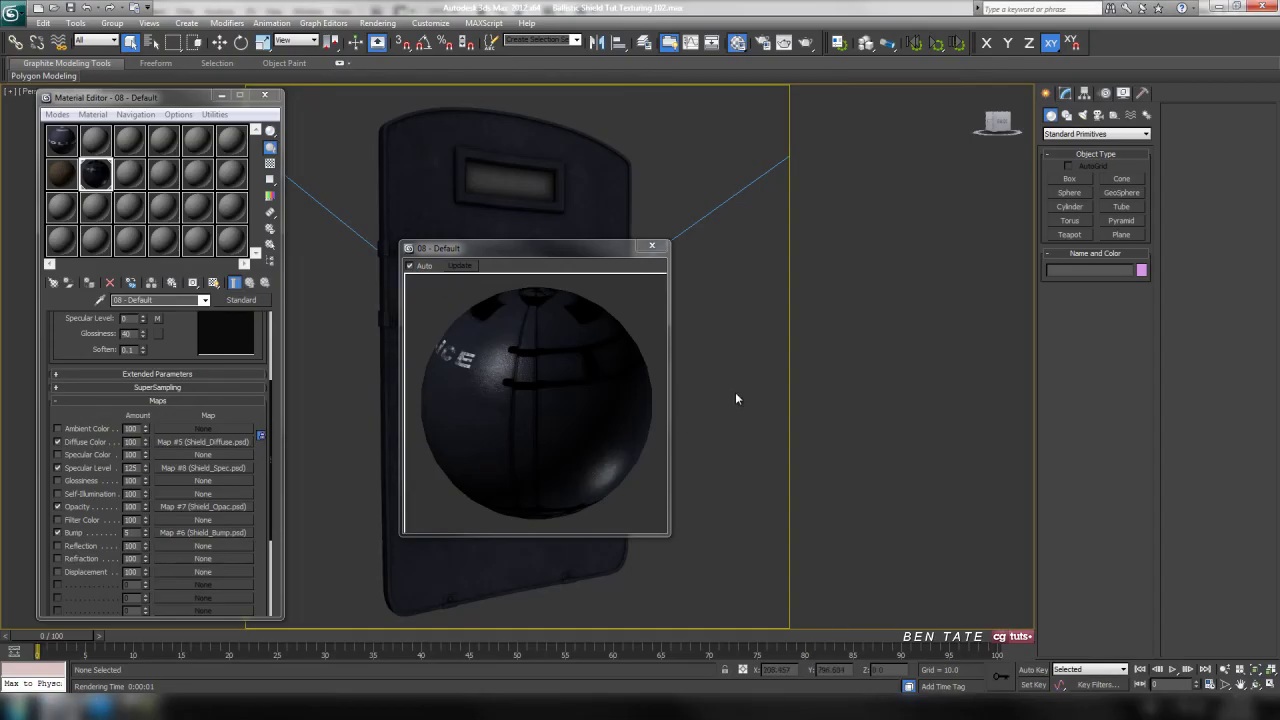
key("shift+q")
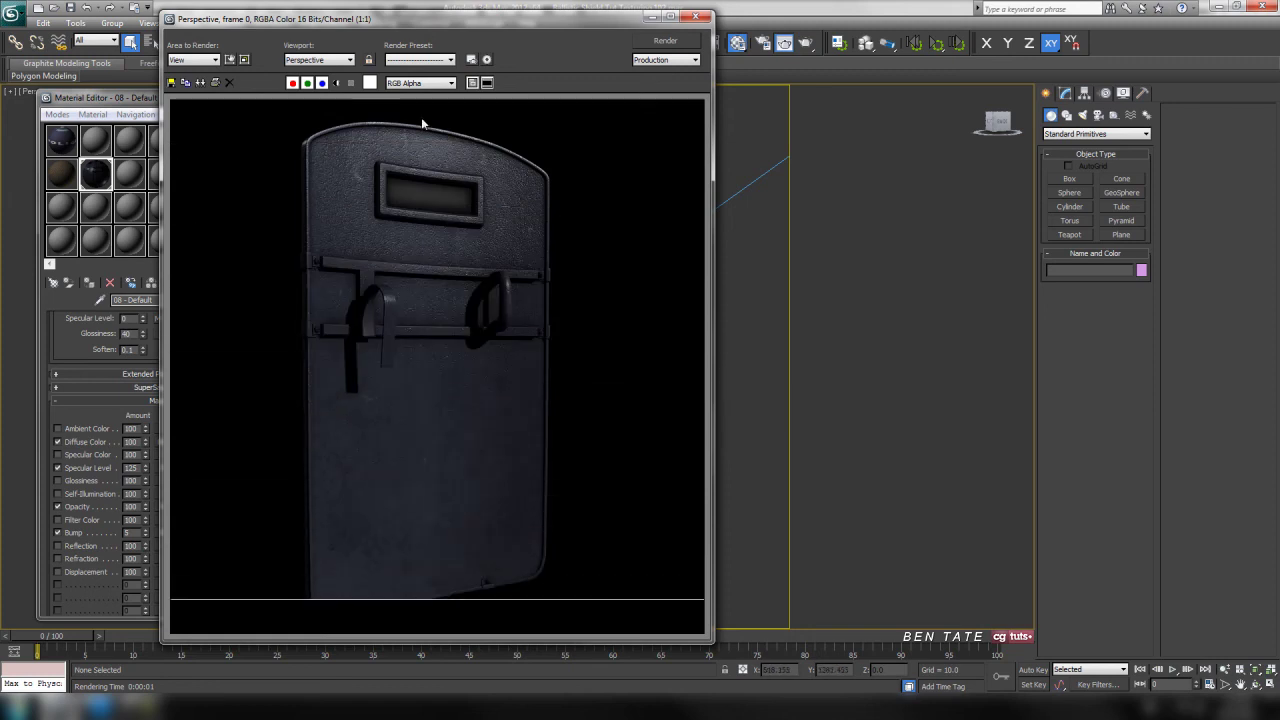
Close the render, orbit around the back of the shield, and render it again to check the glass and specular highlights.
left_click(697, 16)
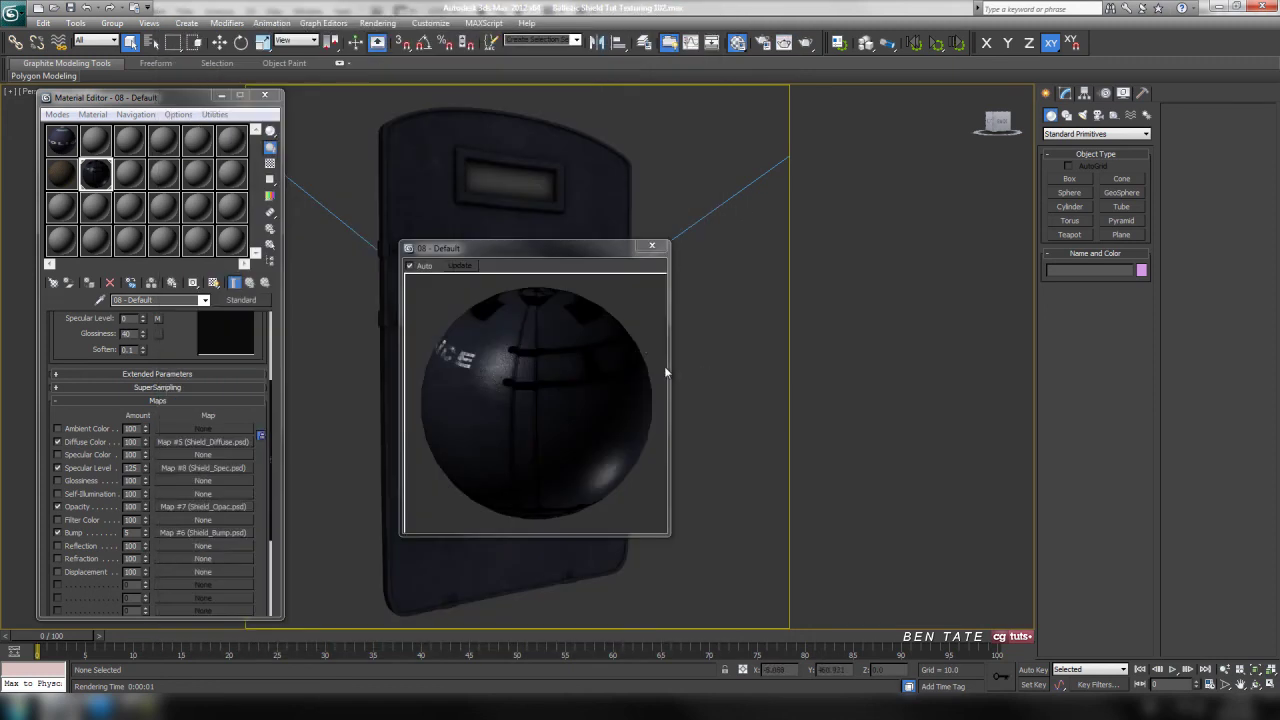
middle_click_drag(682, 323, 949, 324, "alt")
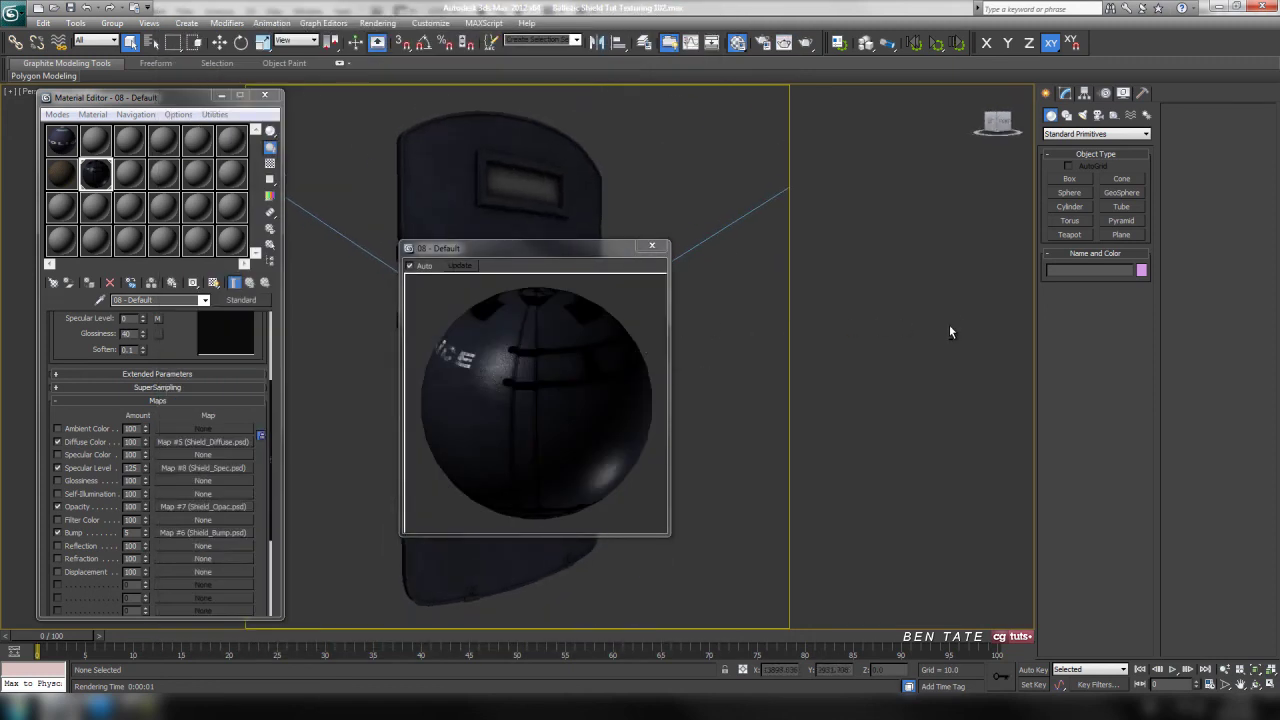
mouse_move(737, 298)
middle_mouse_down("alt")
mouse_move(723, 294)
mouse_move(734, 330)
mouse_move(737, 316)
middle_mouse_up("alt")
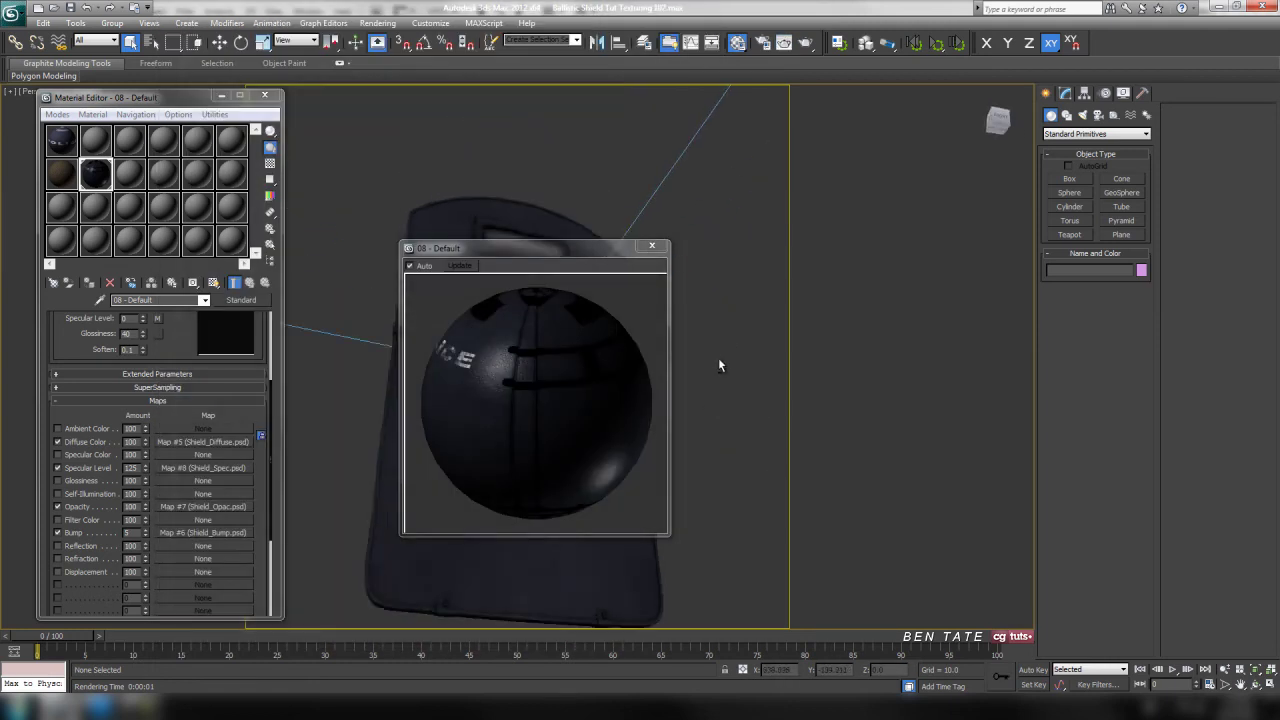
middle_click_drag(718, 359, 972, 385, "alt")
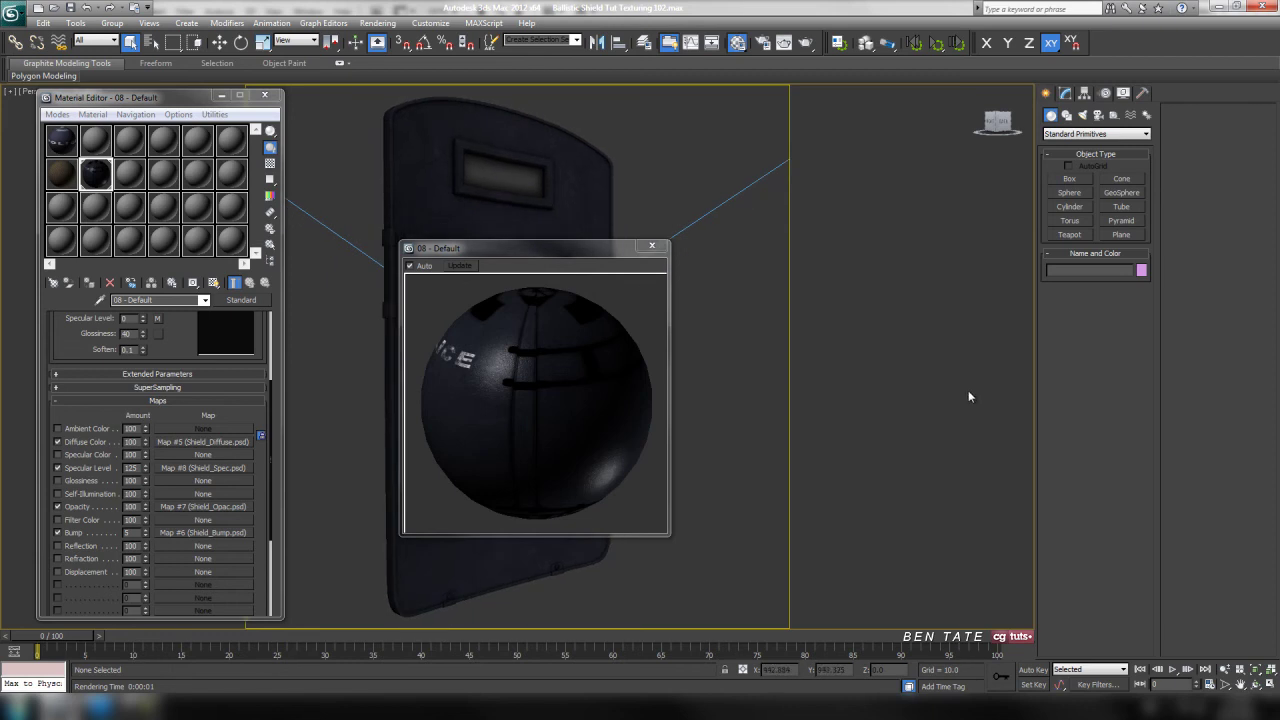
key("shift+q")
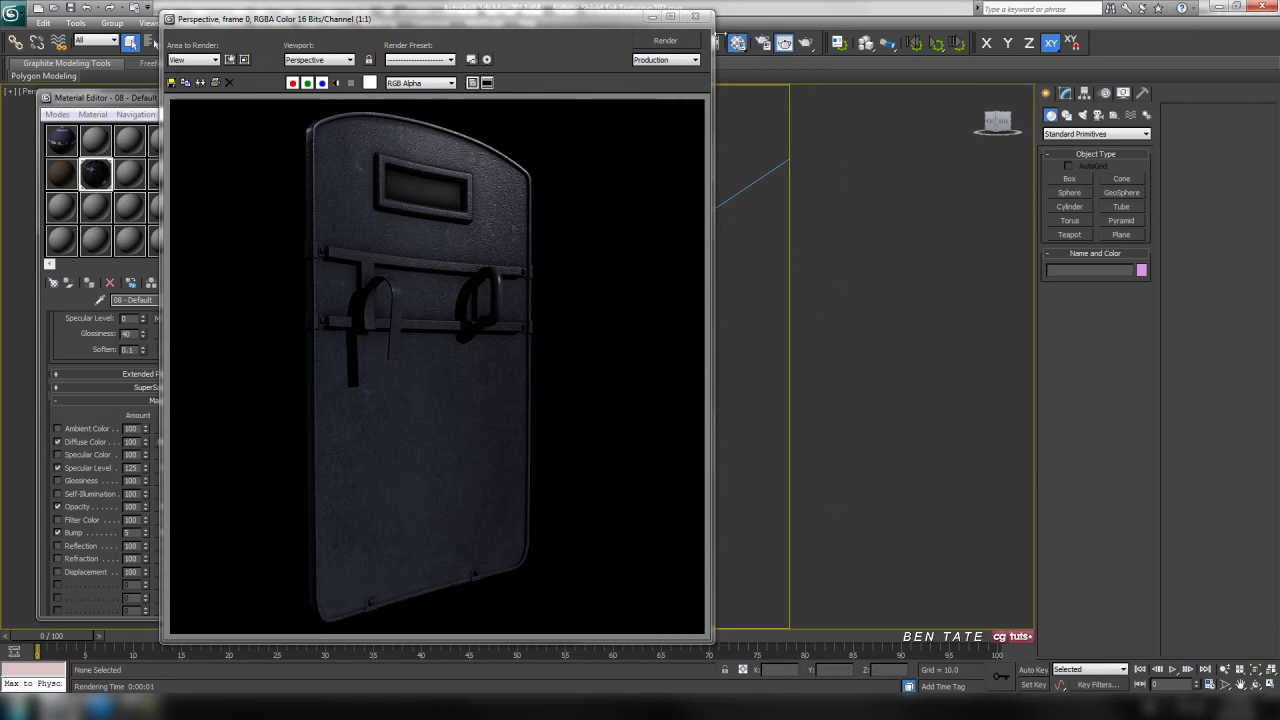
left_click(695, 16)
Close the Material Editor, orbit to the front of the shield, and render it to check the specular result.
middle_click_drag(724, 292, 622, 332, "alt")
left_click(264, 95)
middle_click_drag(352, 571, 571, 486, "alt")
key("shift+q")
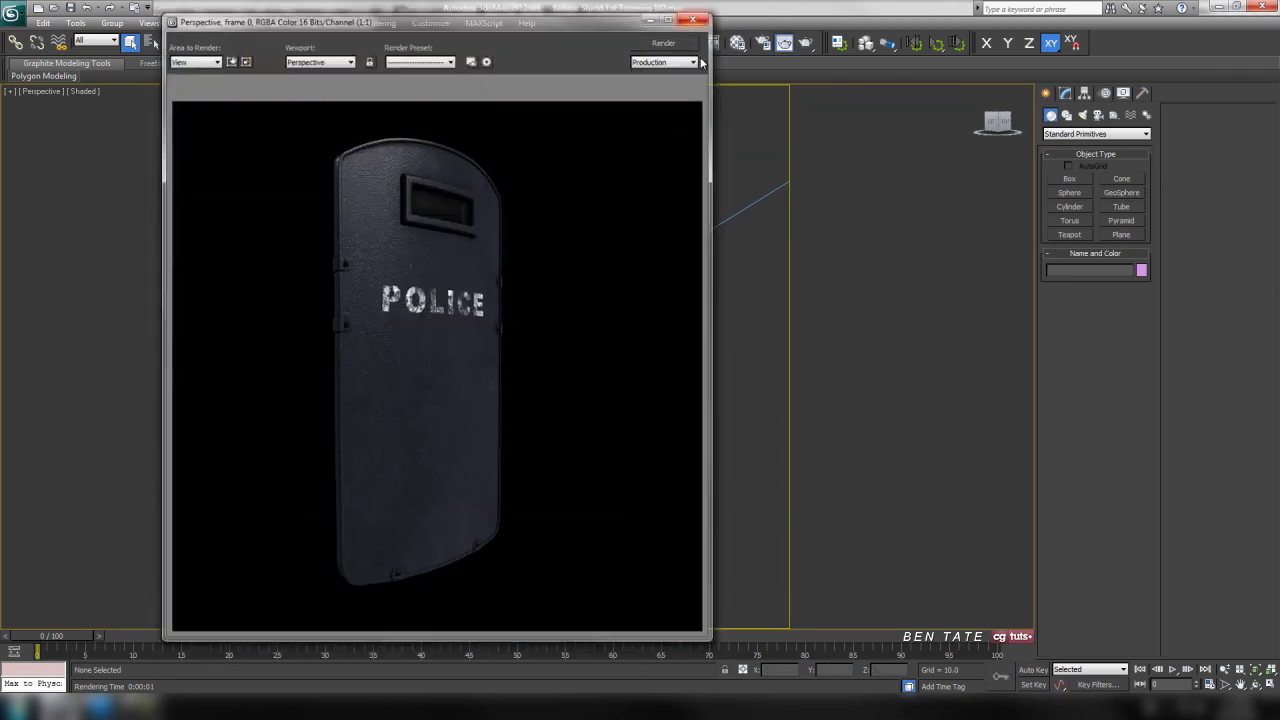
left_click(702, 19)
middle_click_drag(685, 369, 643, 407)
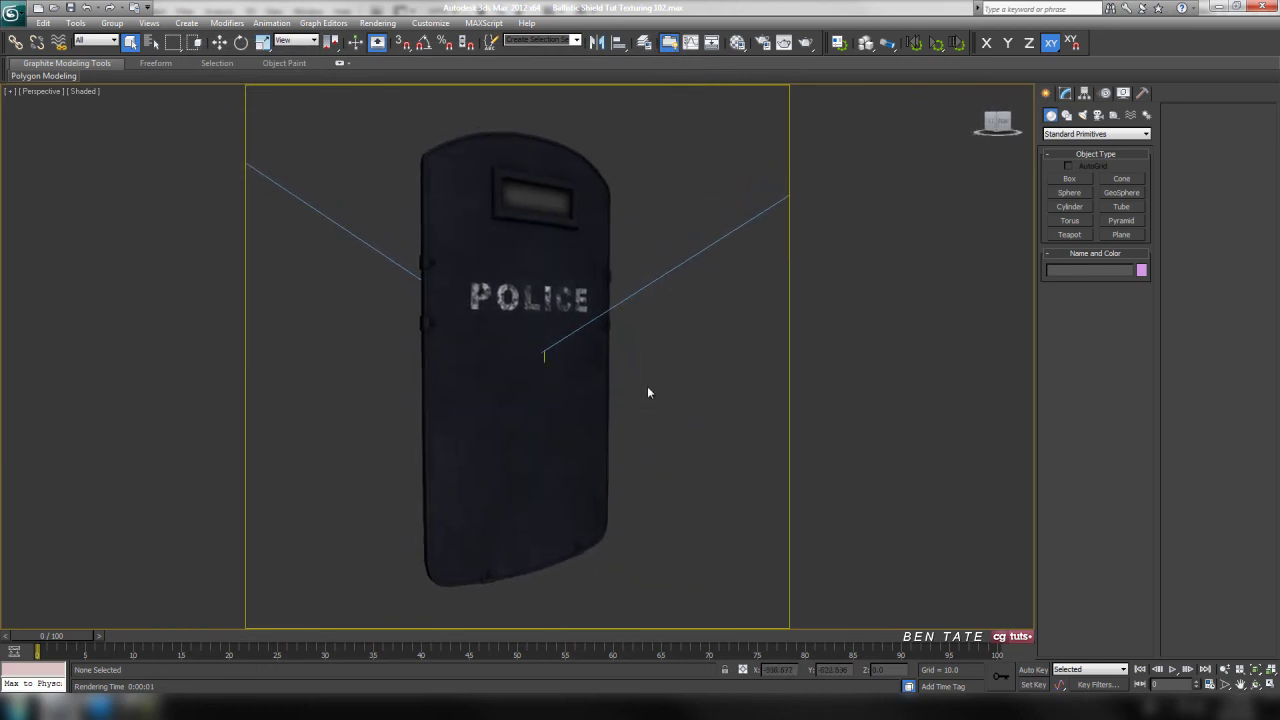
mouse_move(689, 491)
middle_mouse_down()
mouse_move(703, 464)
mouse_move(687, 474)
middle_mouse_up()
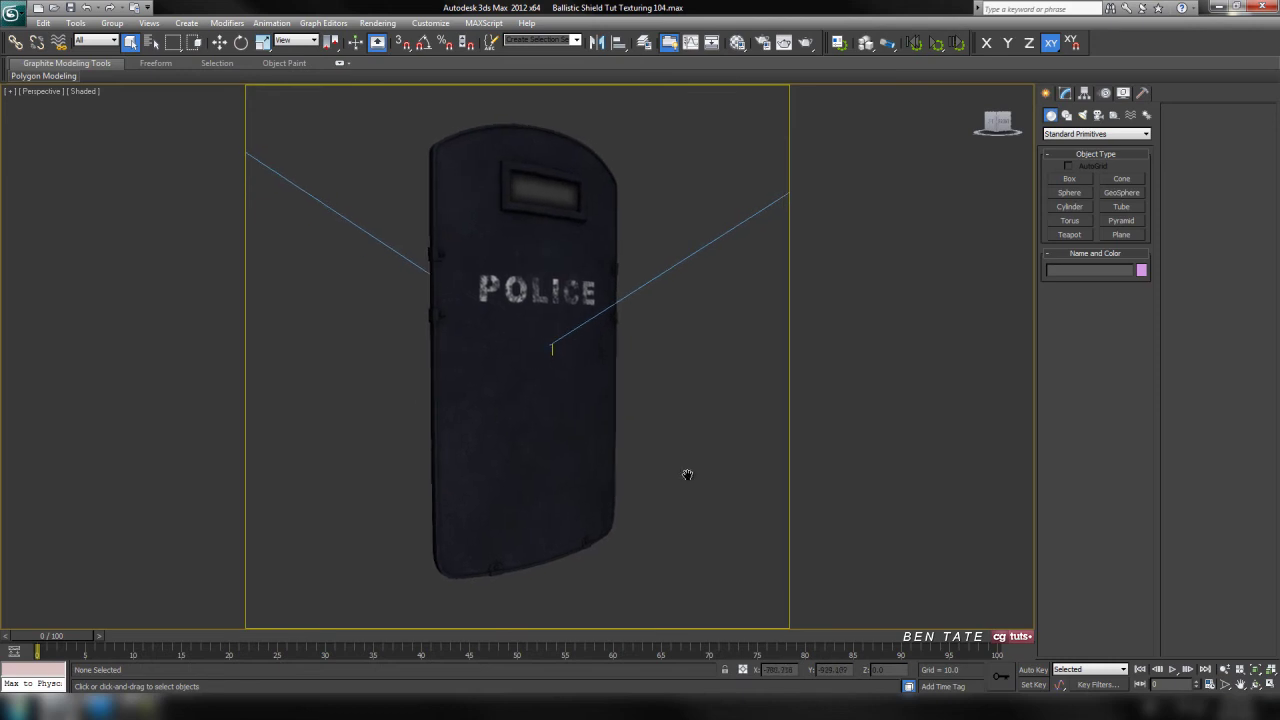
Show all four viewports and change the Direct001 light view to a Front view.
key("alt+w")
left_click(395, 289)
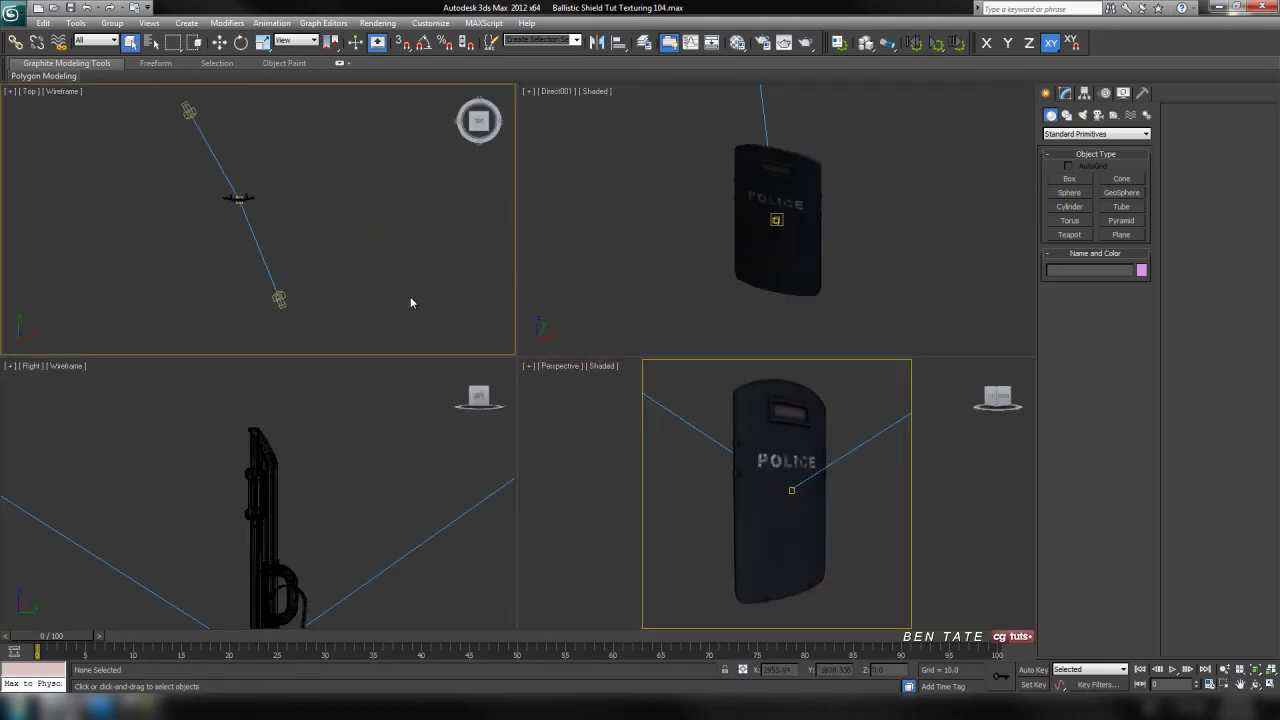
left_click(280, 298)
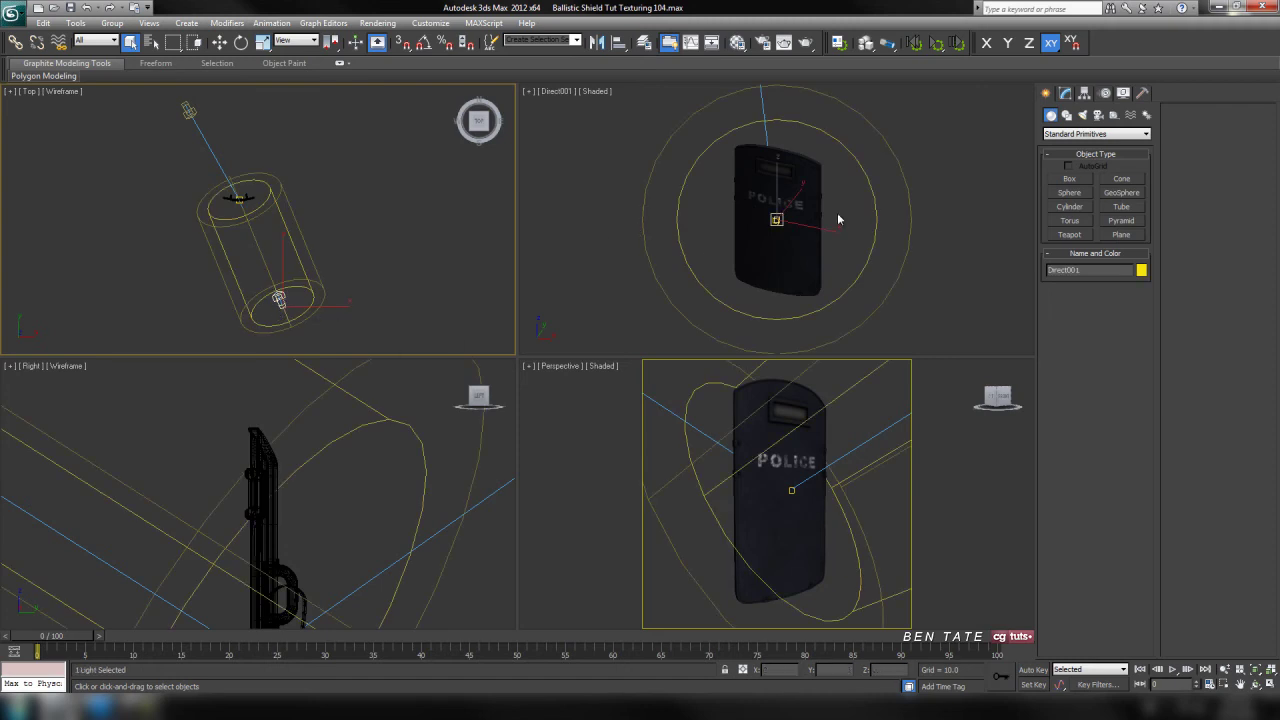
left_click(1066, 95)
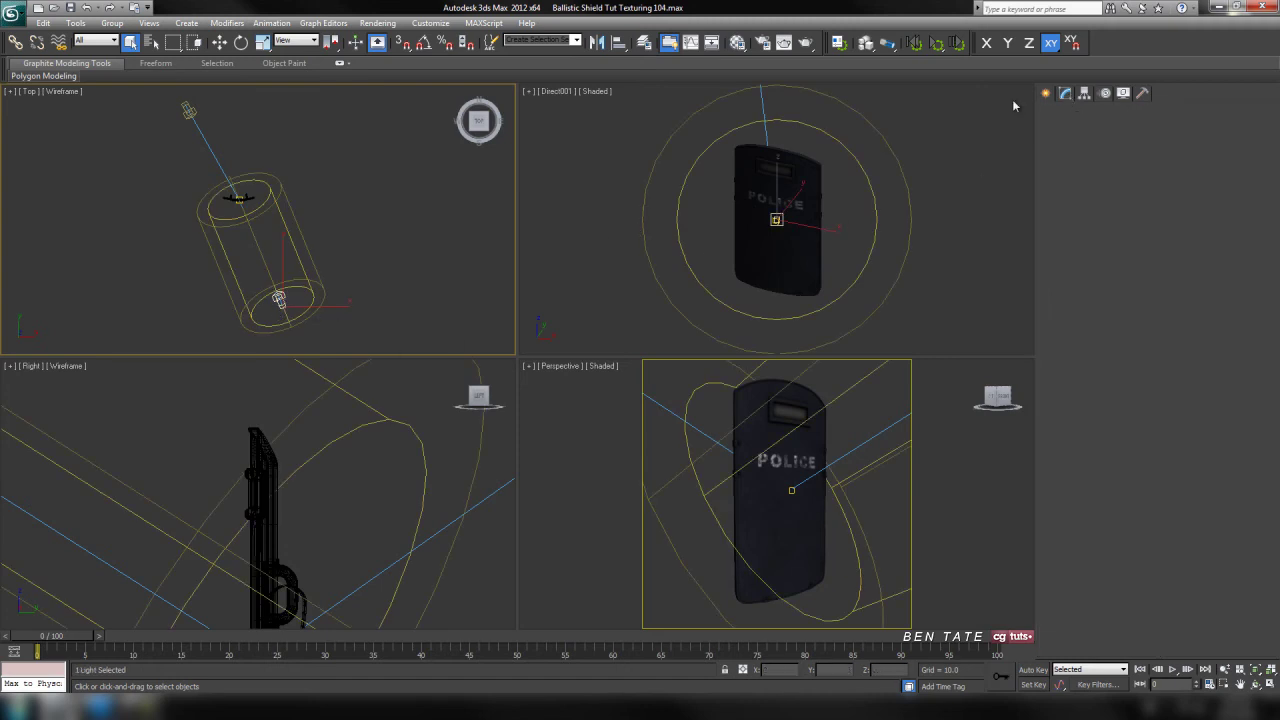
left_click(561, 90)
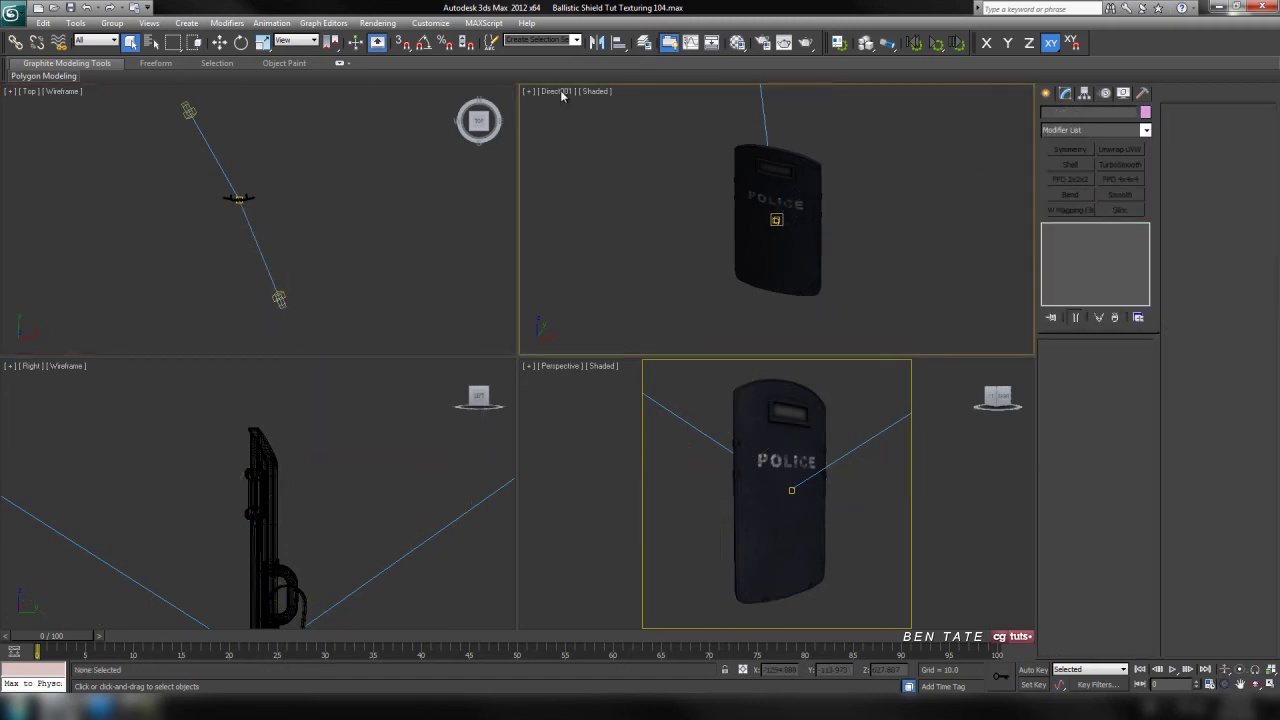
left_click(566, 92)
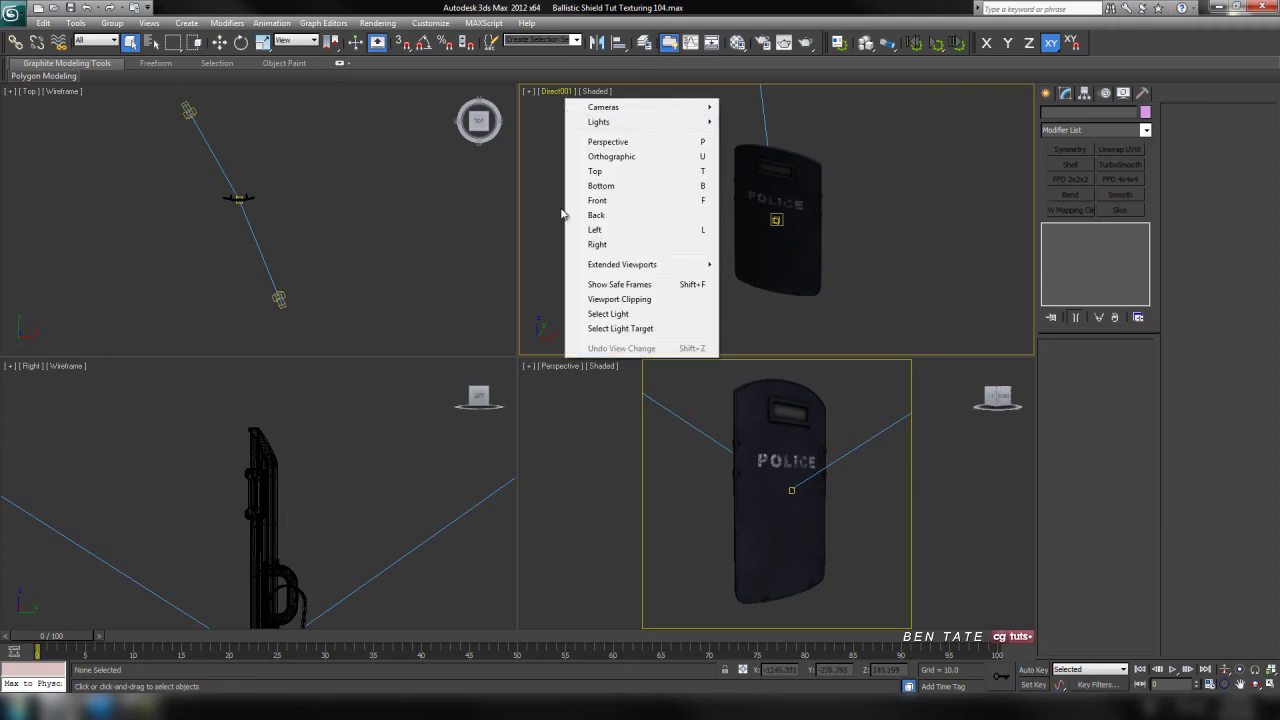
left_click(600, 200)
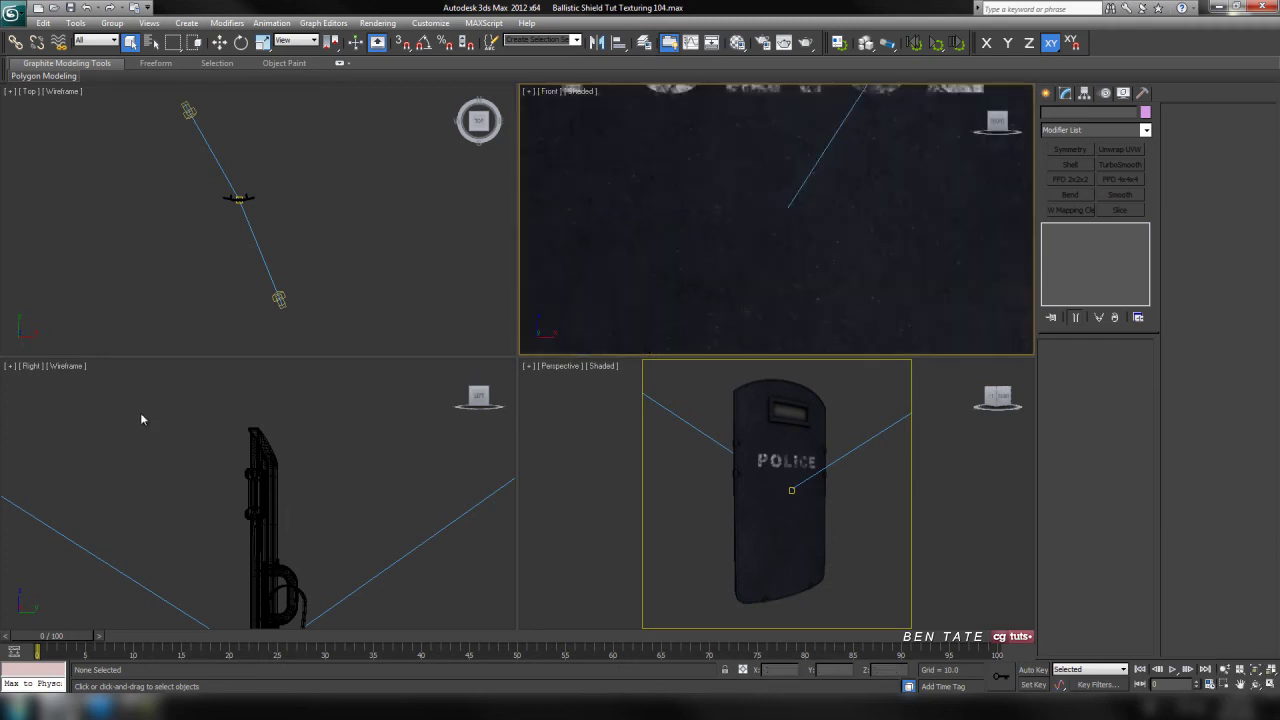
Change the Right viewport to a Left view and frame the shield and its lights in the Left and Front views.
left_click(31, 369)
left_click(32, 367)
left_click(95, 504)
scroll(350, 432, "down", 5)
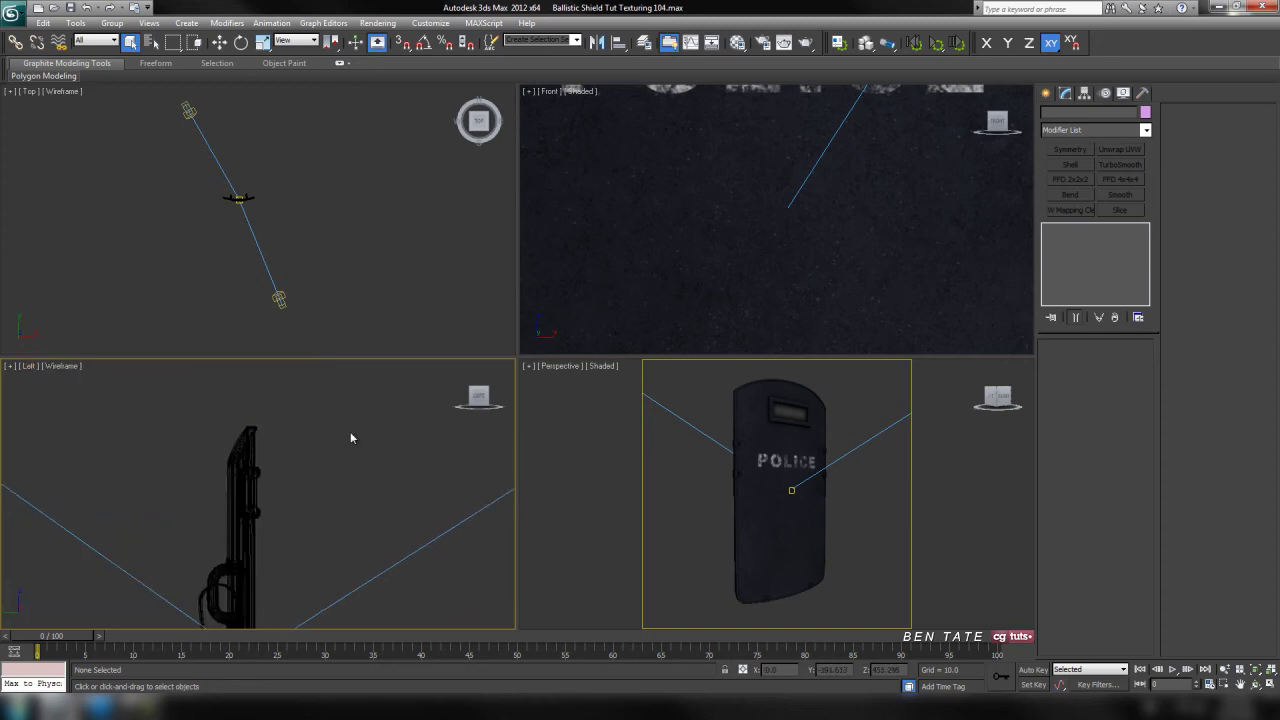
left_click(728, 218)
scroll(728, 218, "down", 8)
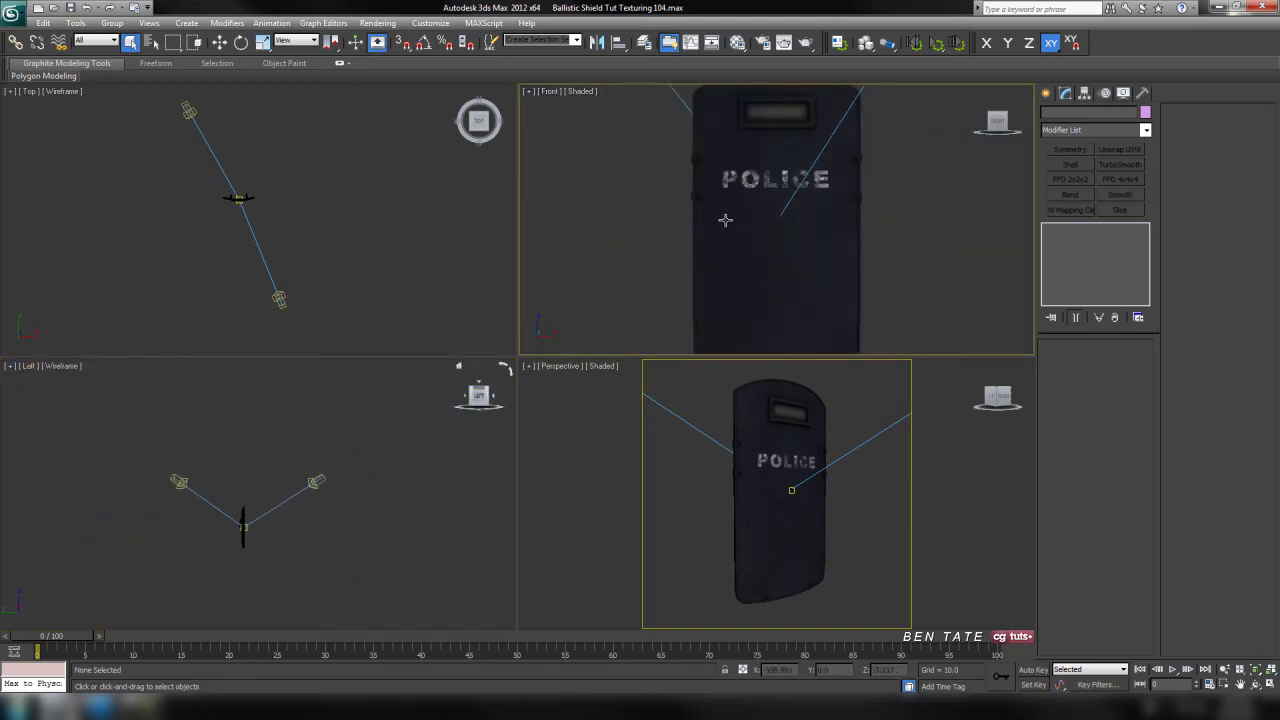
middle_click_drag(718, 256, 736, 224)
Select the Direct001 light in front of the shield, set its shadows to Ray Traced Shadows and its multiplier to 1.0.
left_click_drag(330, 266, 266, 314)
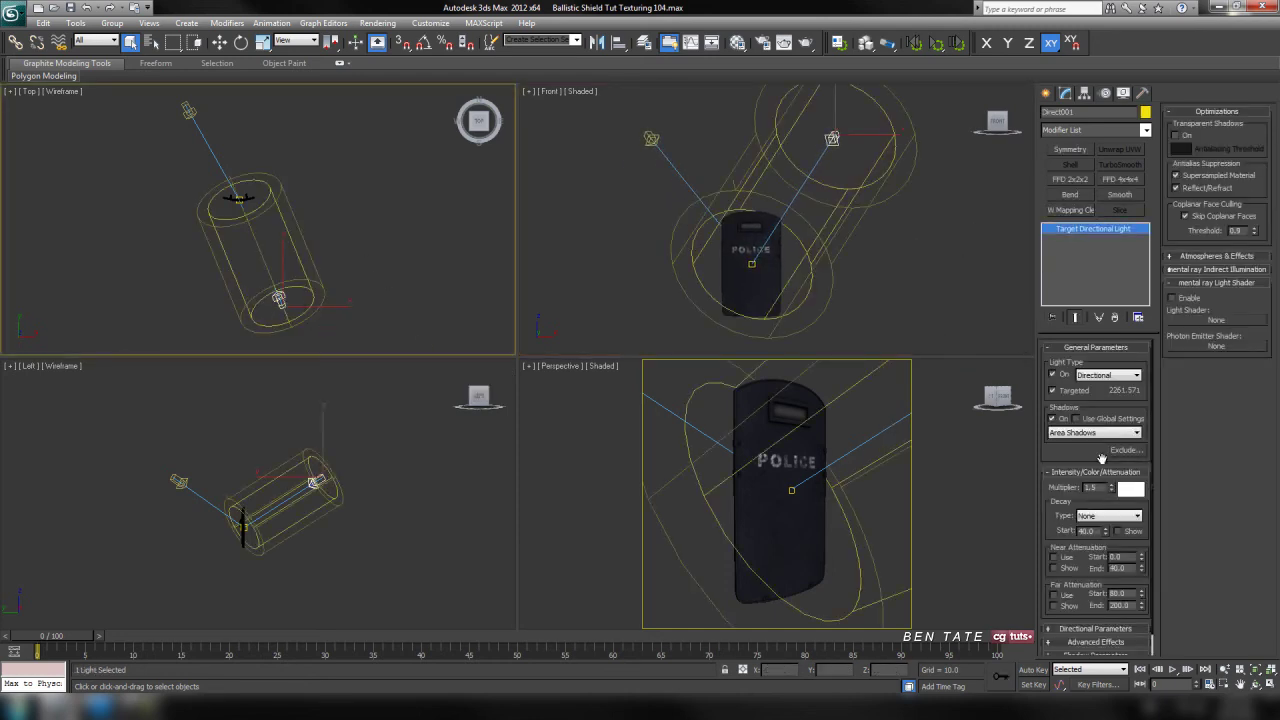
left_click(1106, 436)
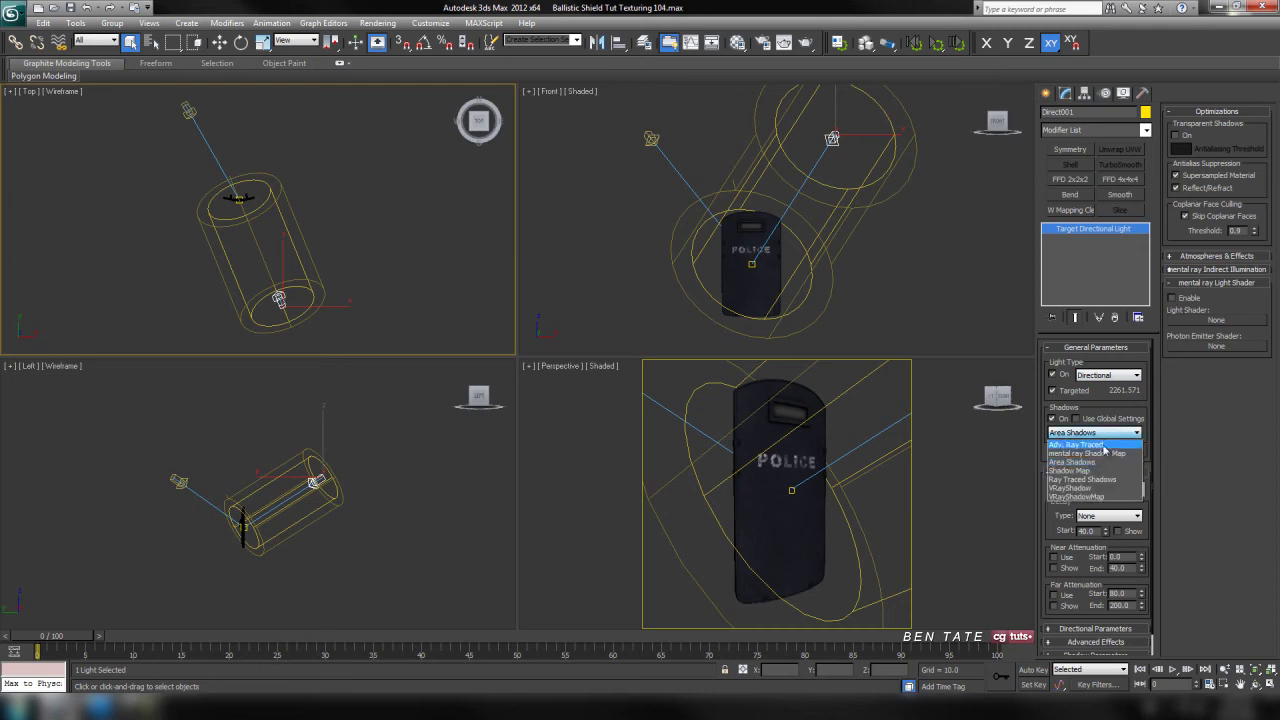
left_click(1100, 479)
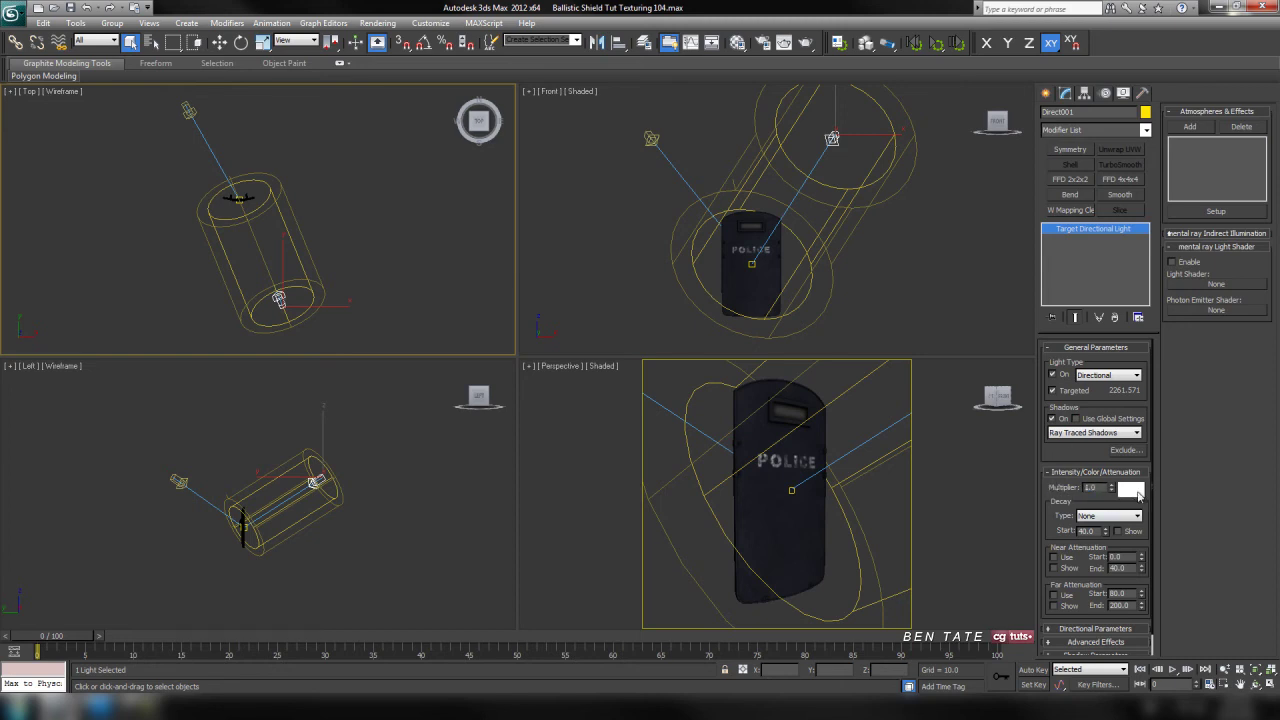
Move the Direct001 light further to the shield's right side and lower it to about X 1023, Y -1739, Z 847.
left_click(219, 42)
left_click_drag(305, 297, 324, 293)
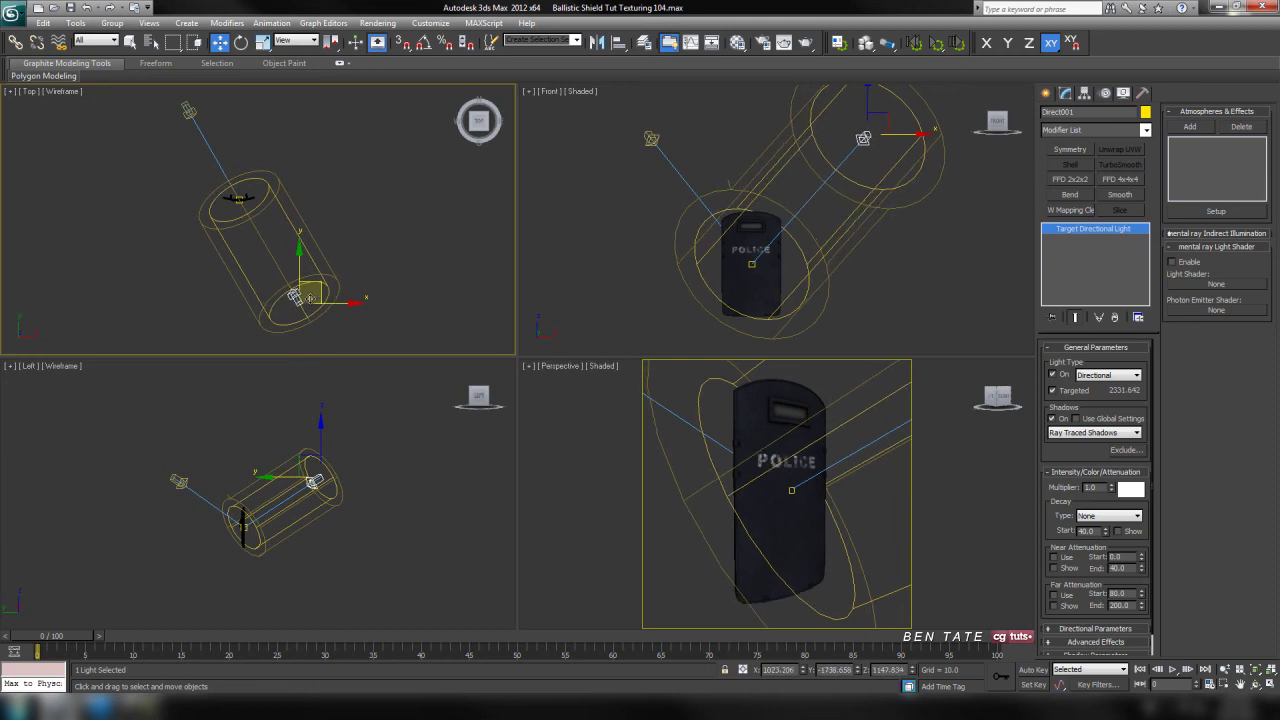
middle_click_drag(909, 262, 906, 264)
scroll(906, 266, "down", 4)
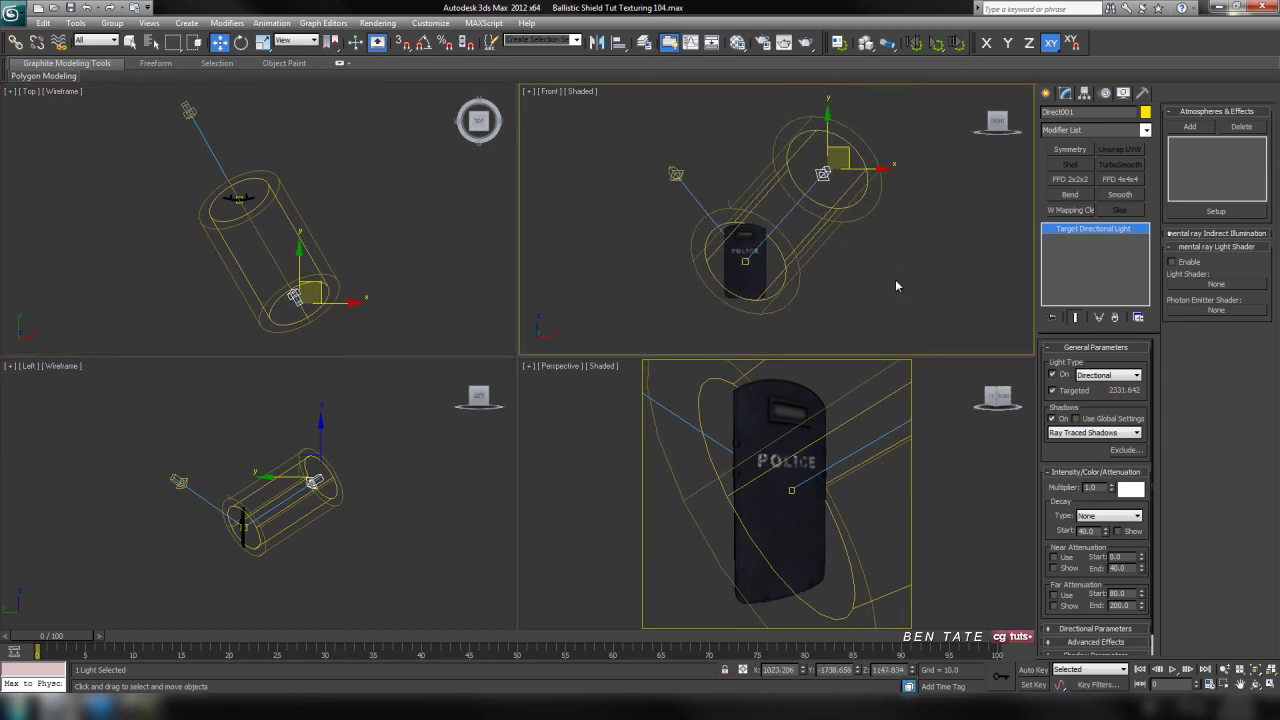
left_click_drag(847, 131, 853, 152)
mouse_move(441, 282)
middle_mouse_down()
mouse_move(409, 240)
mouse_move(432, 272)
middle_mouse_up()
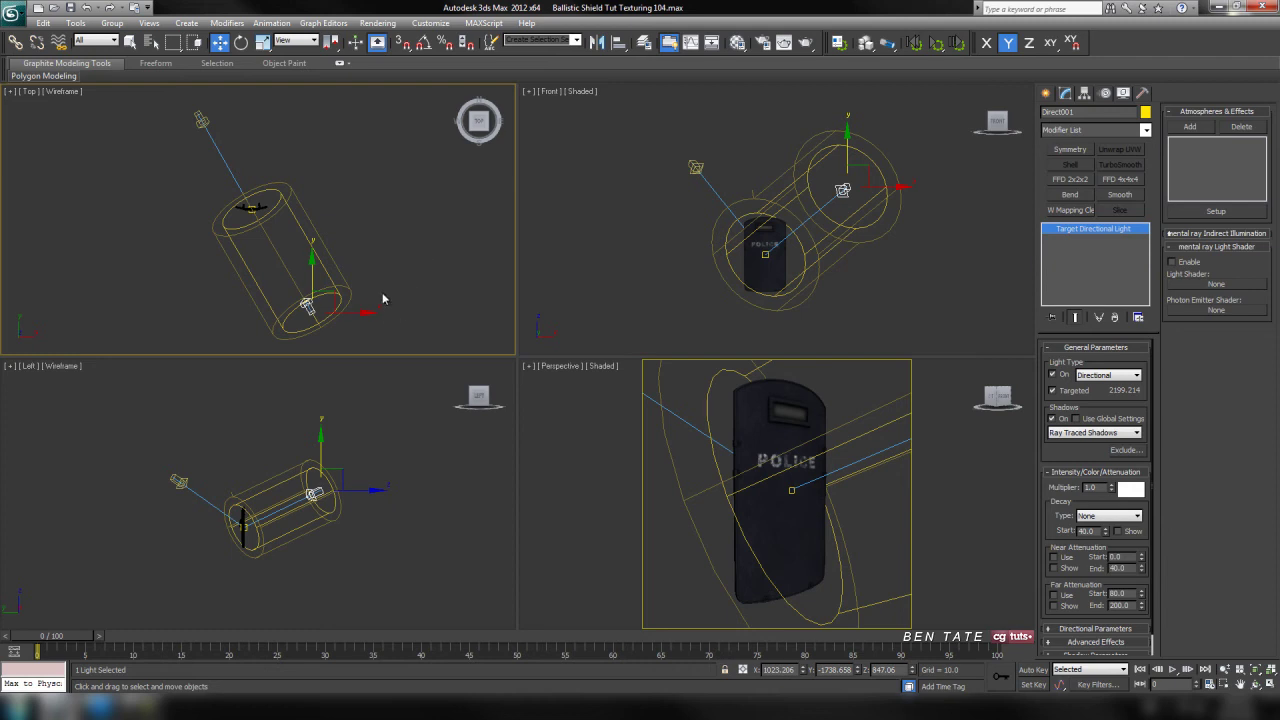
Copy the light as Direct003 to the opposite front side and lower it beneath the shield, at about X -1952, Z -988.
left_click_drag(352, 314, 178, 310, "shift")
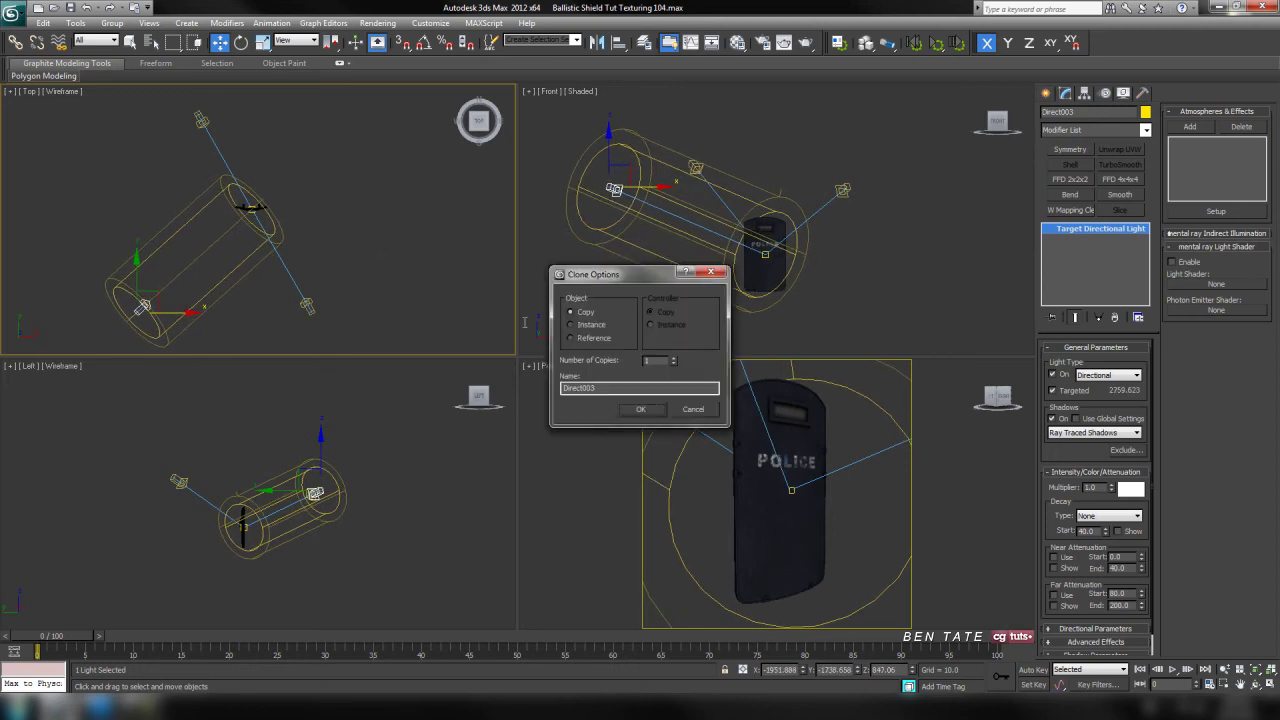
left_click(636, 410)
middle_click_drag(894, 286, 900, 260)
scroll(875, 268, "down", 3)
left_click_drag(661, 140, 651, 238)
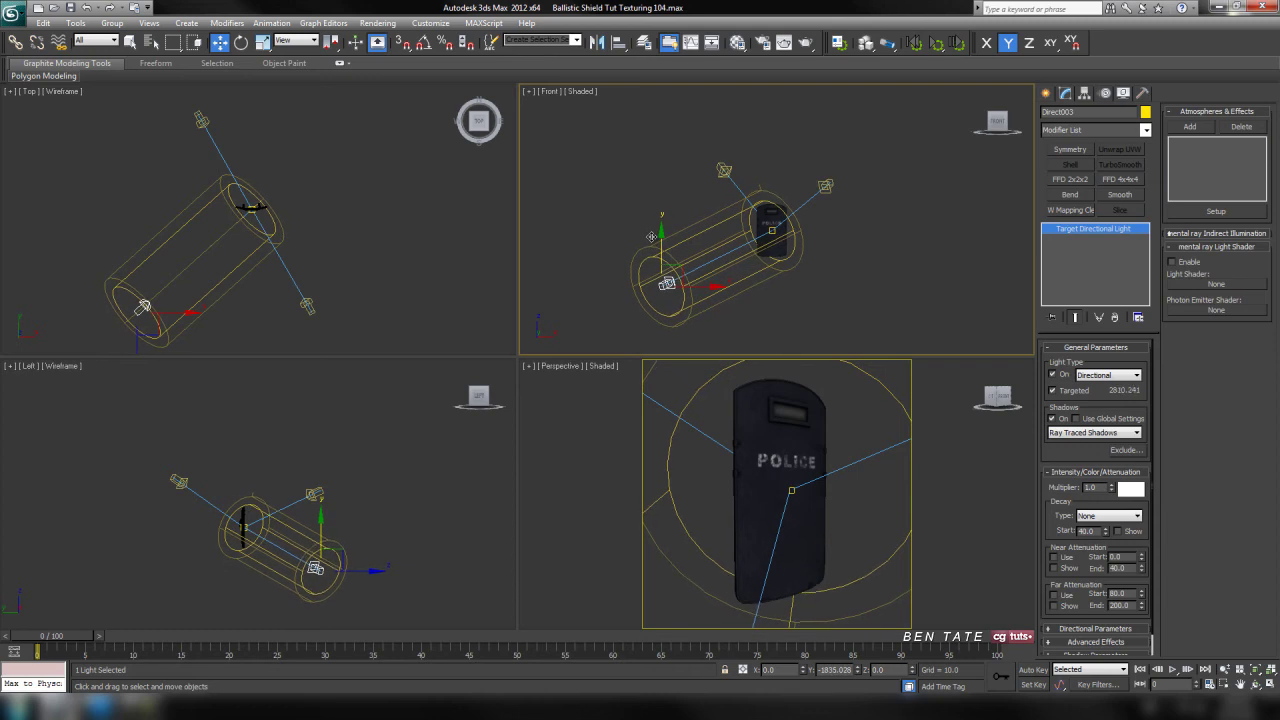
Turn off Direct003's shadows, set its colour to light blue (about RGB 135, 172, 213), and set its multiplier to 0.5.
left_click(1052, 418)
left_click(1134, 492)
left_click_drag(554, 250, 544, 266)
left_click_drag(606, 327, 618, 288)
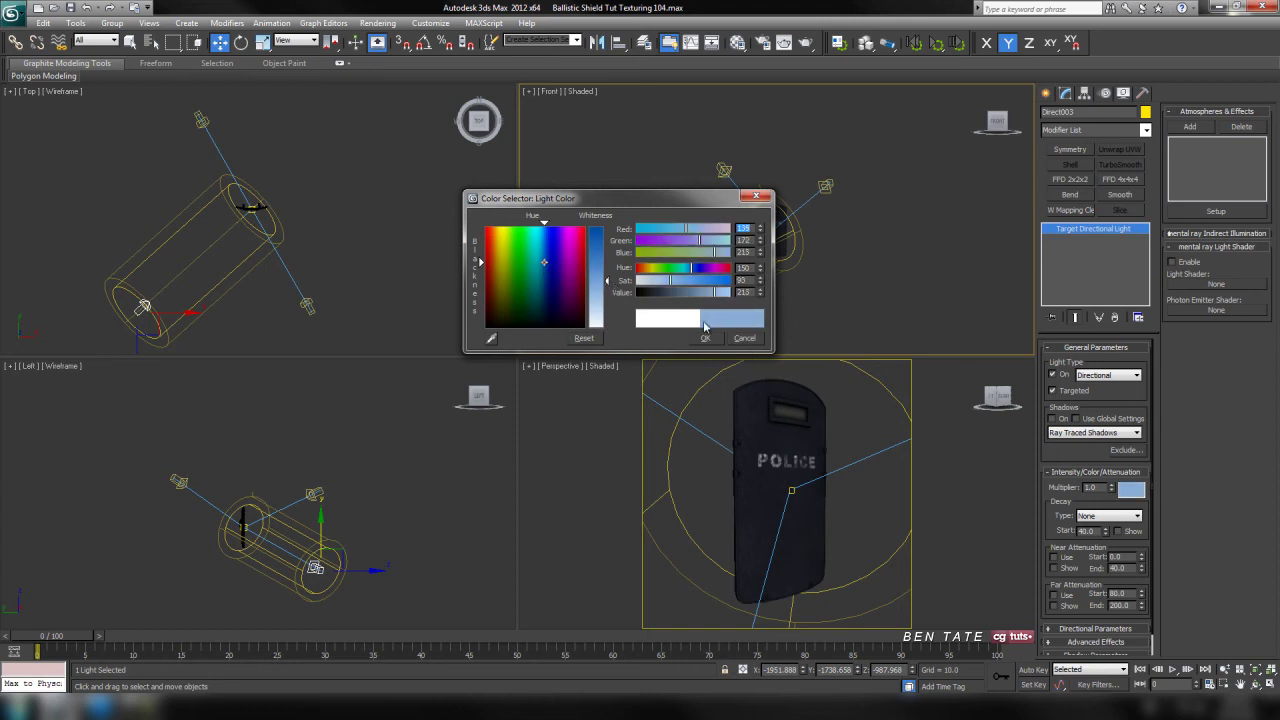
left_click(705, 338)
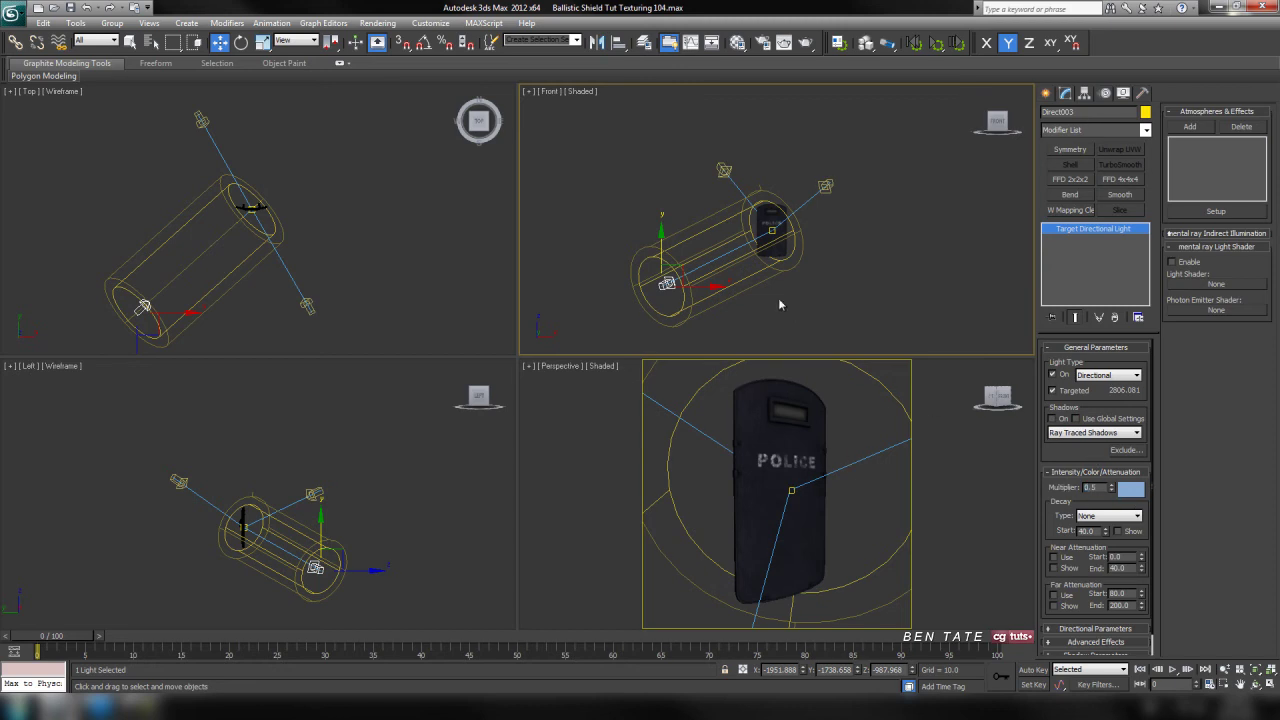
Select the Direct002 light behind the shield, move it further to the back left, and raise it to about Z 1746.
left_click(209, 116)
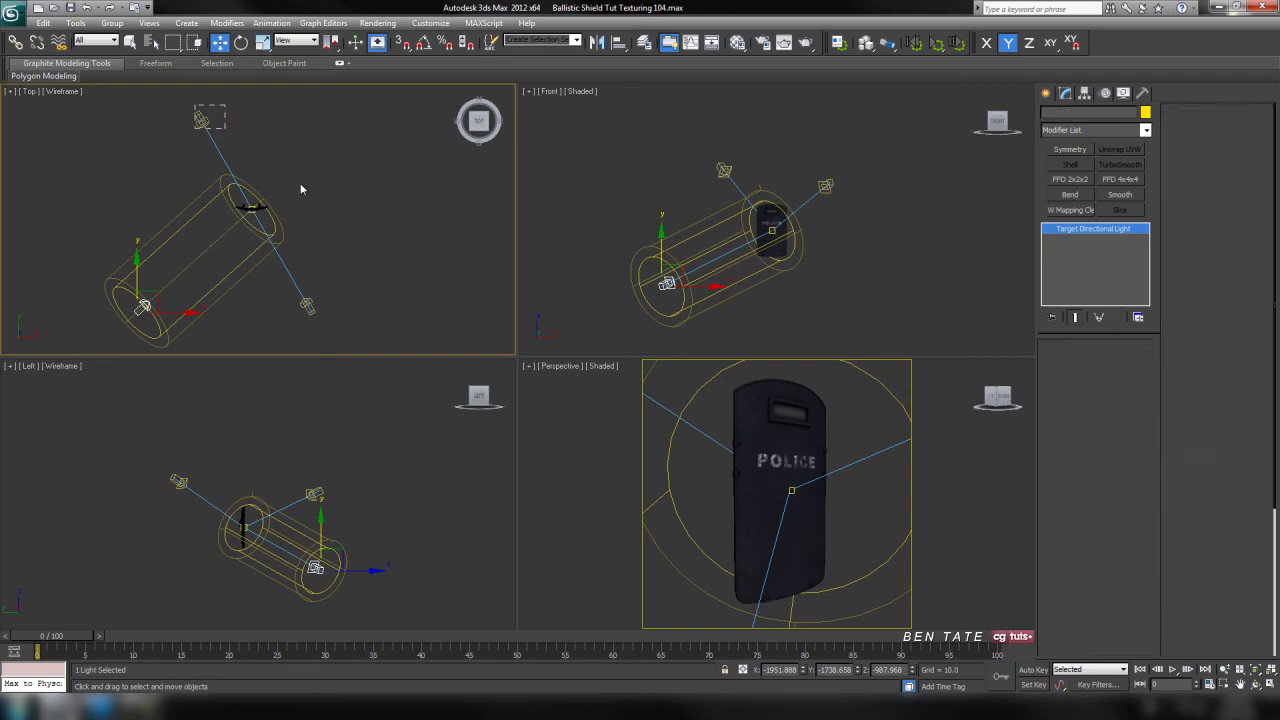
middle_click_drag(392, 192, 402, 202)
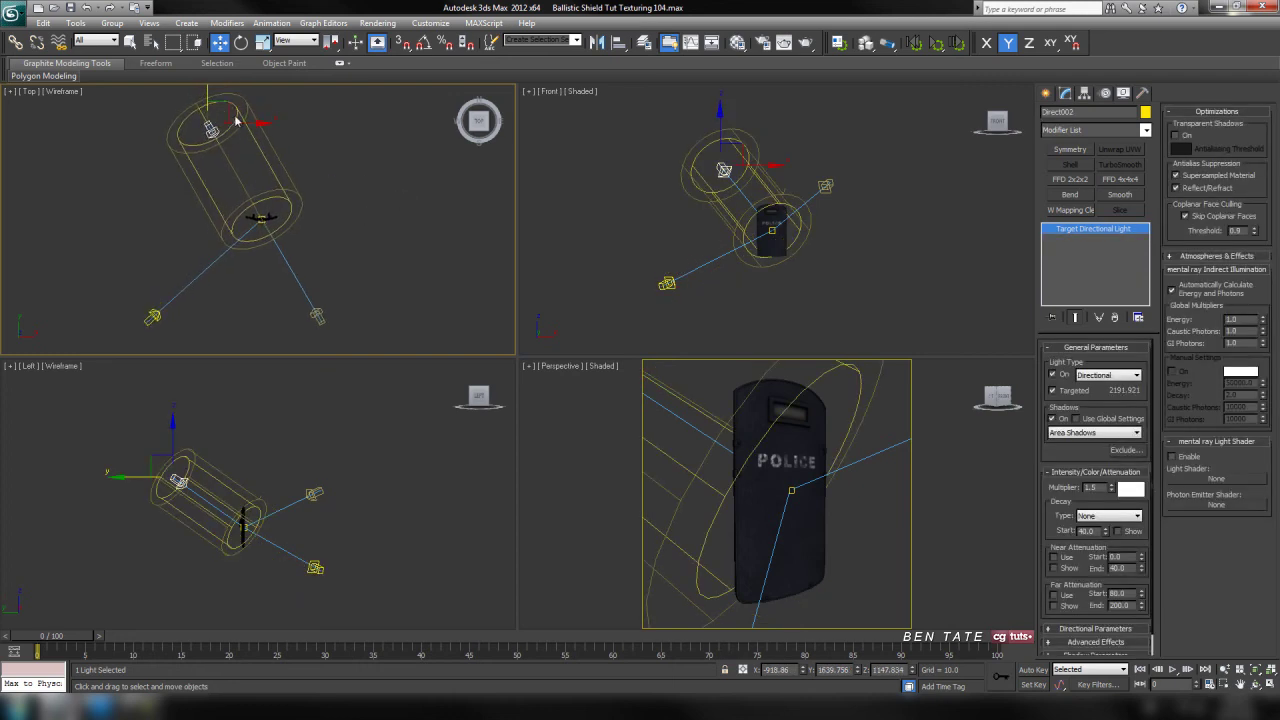
left_click_drag(228, 103, 176, 124)
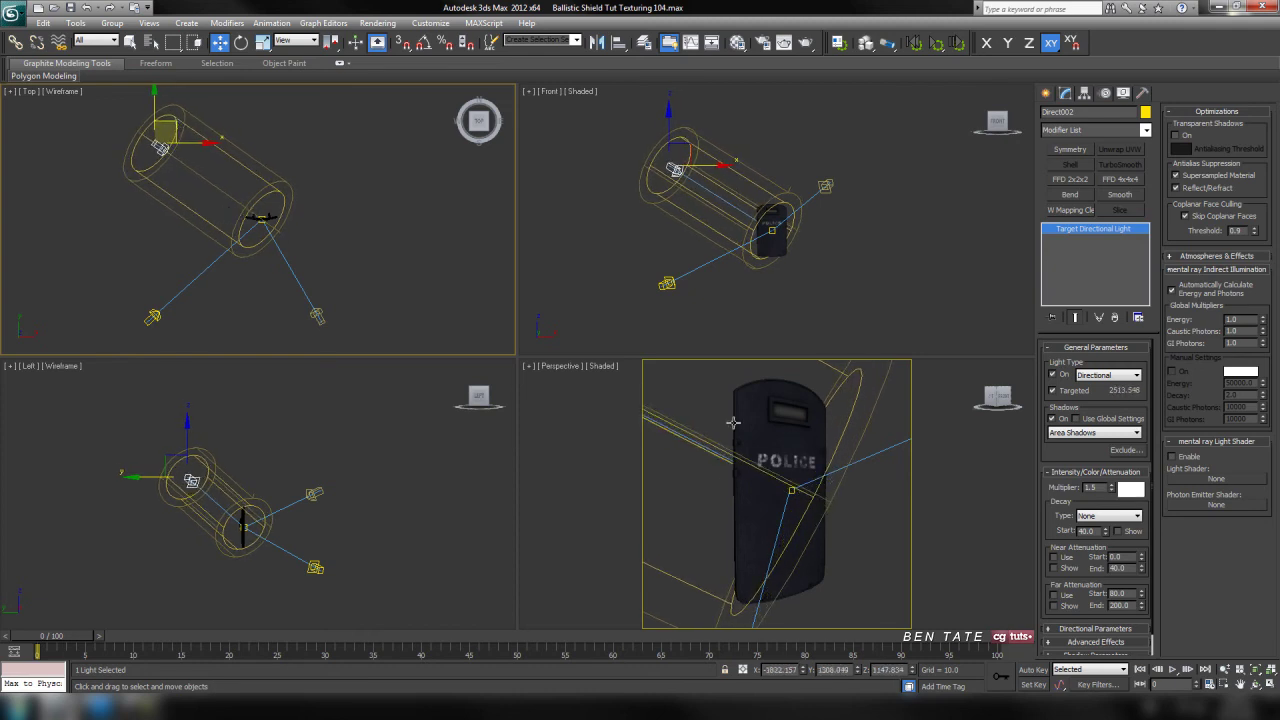
right_click(883, 269)
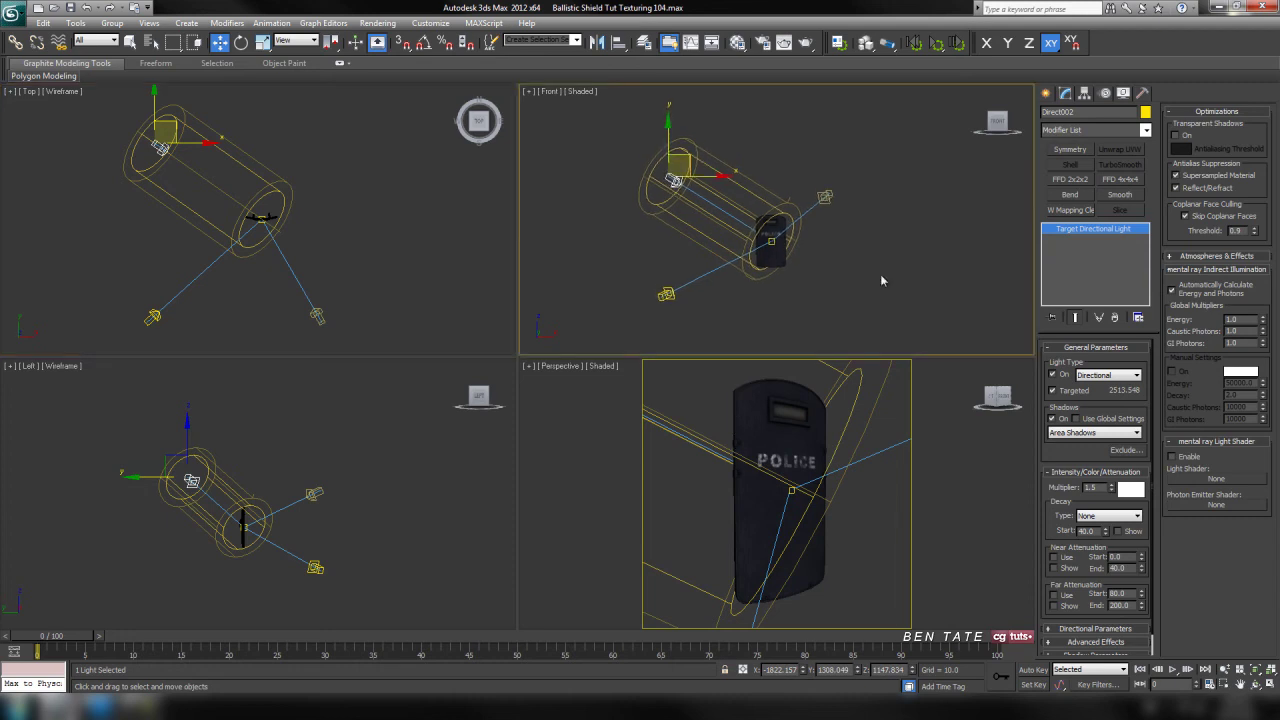
left_click_drag(666, 142, 663, 102)
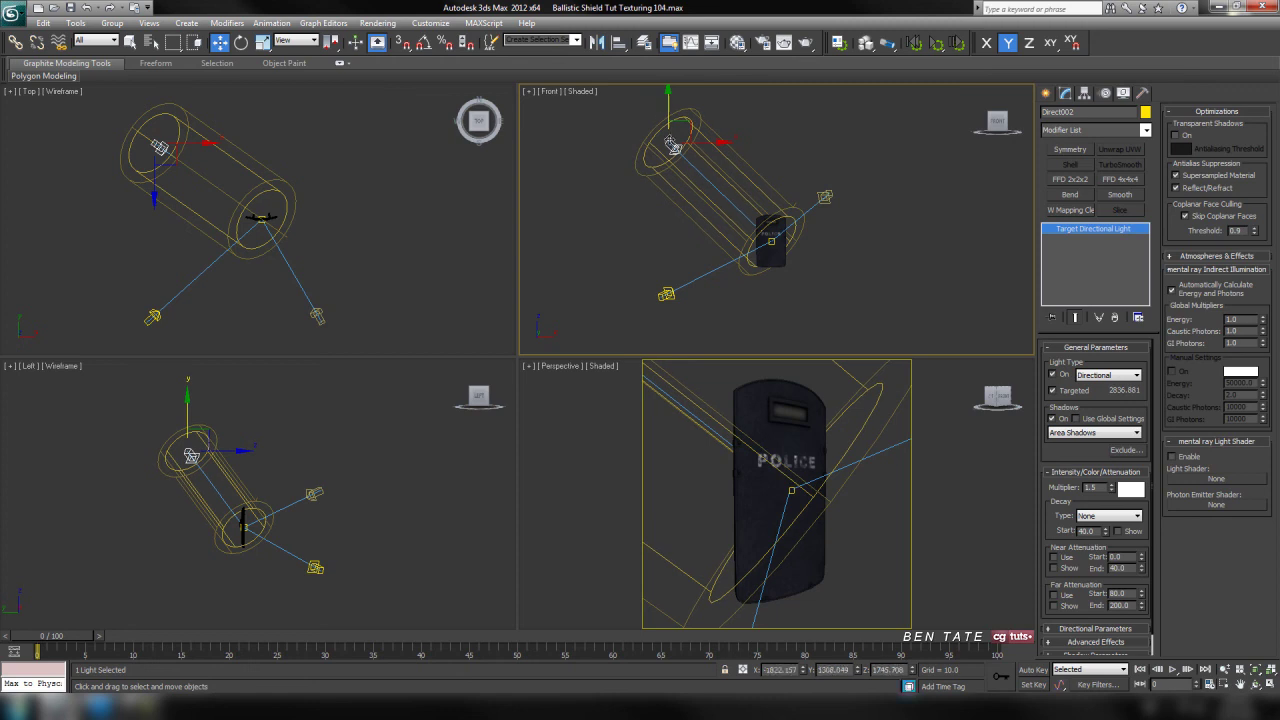
Turn off Direct002's shadows, set its multiplier to 1.0, and set its colour to light orange (about RGB 253, 165, 86).
left_click(1053, 419)
left_click(1131, 489)
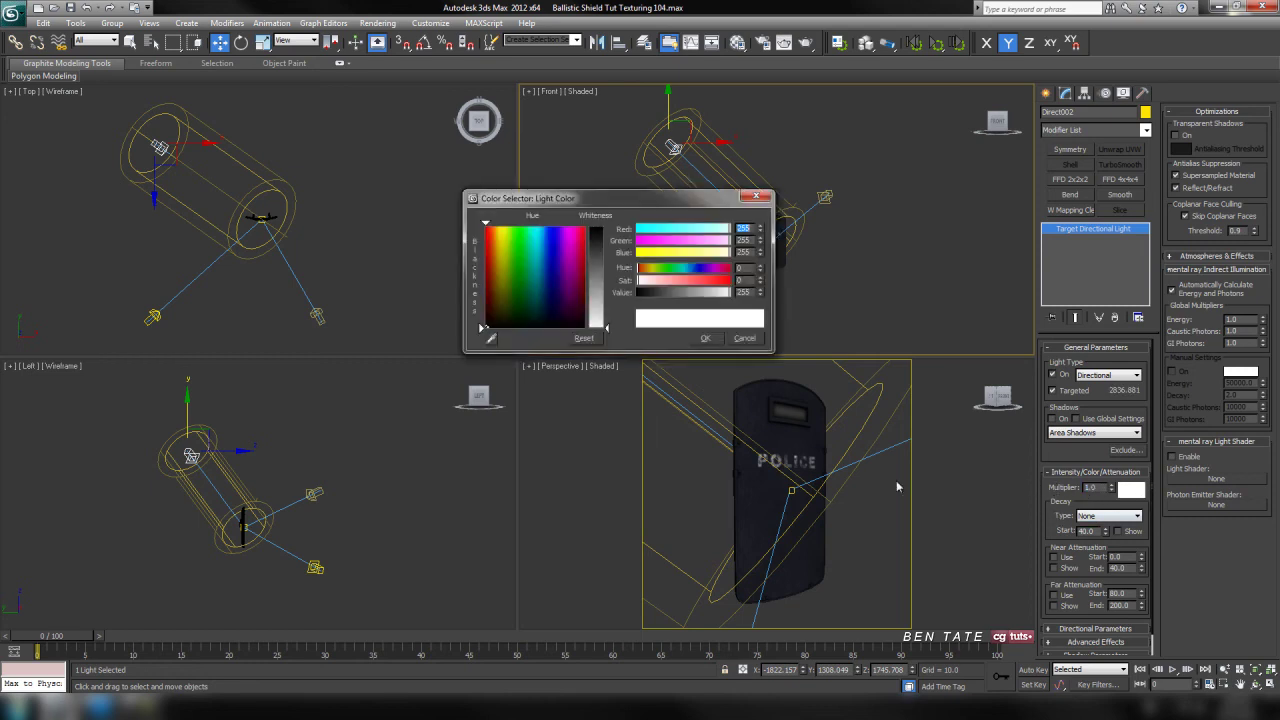
left_click_drag(508, 246, 494, 231)
mouse_move(605, 290)
left_mouse_down()
mouse_move(607, 263)
mouse_move(618, 272)
left_mouse_up()
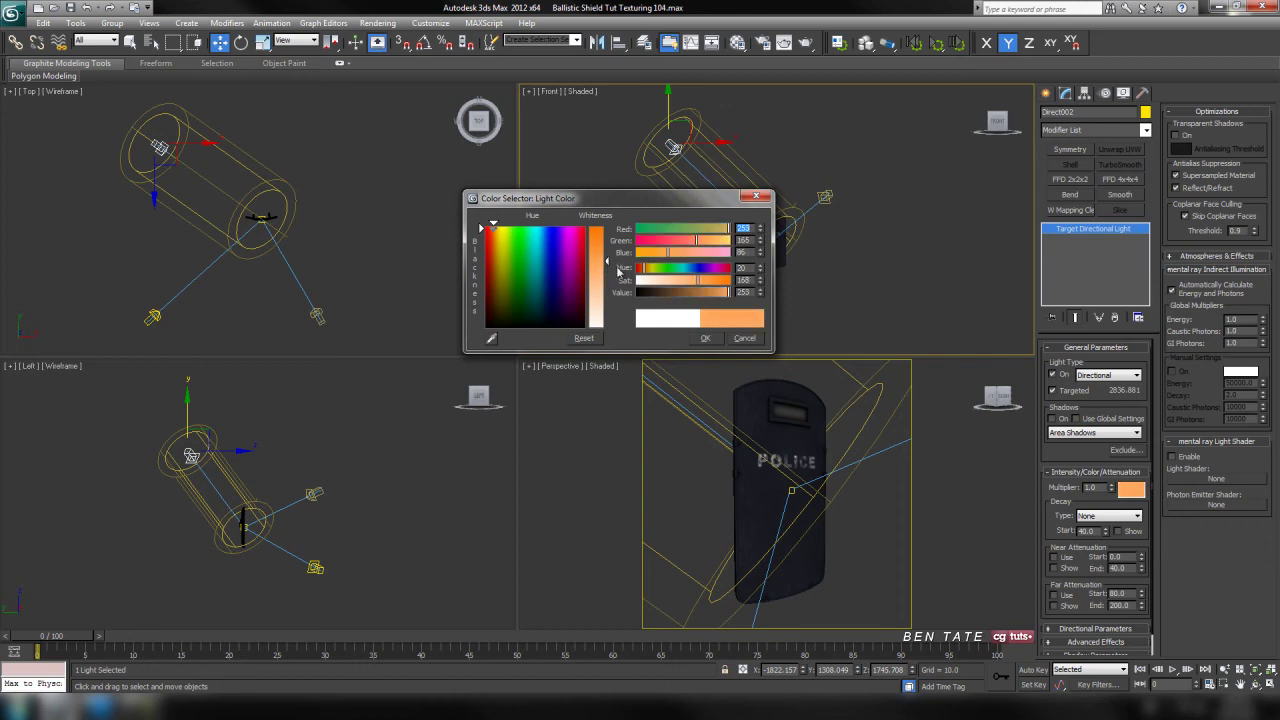
left_click(706, 339)
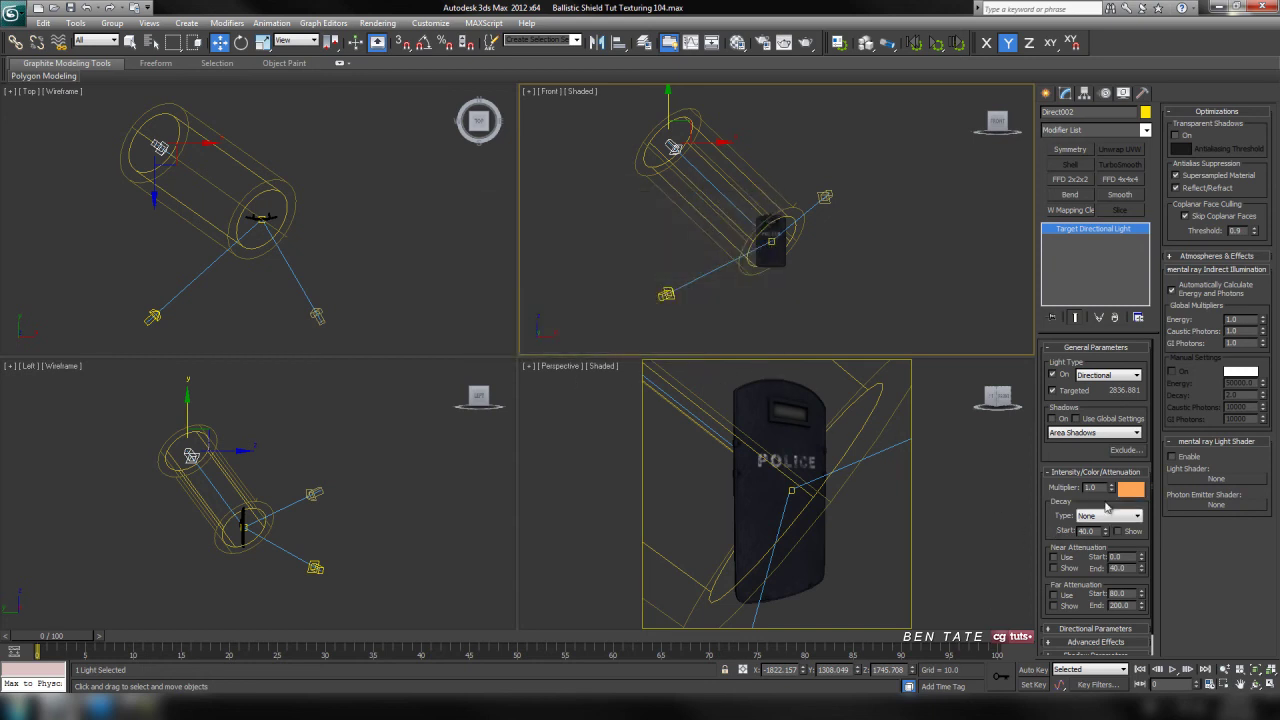
right_click(864, 521)
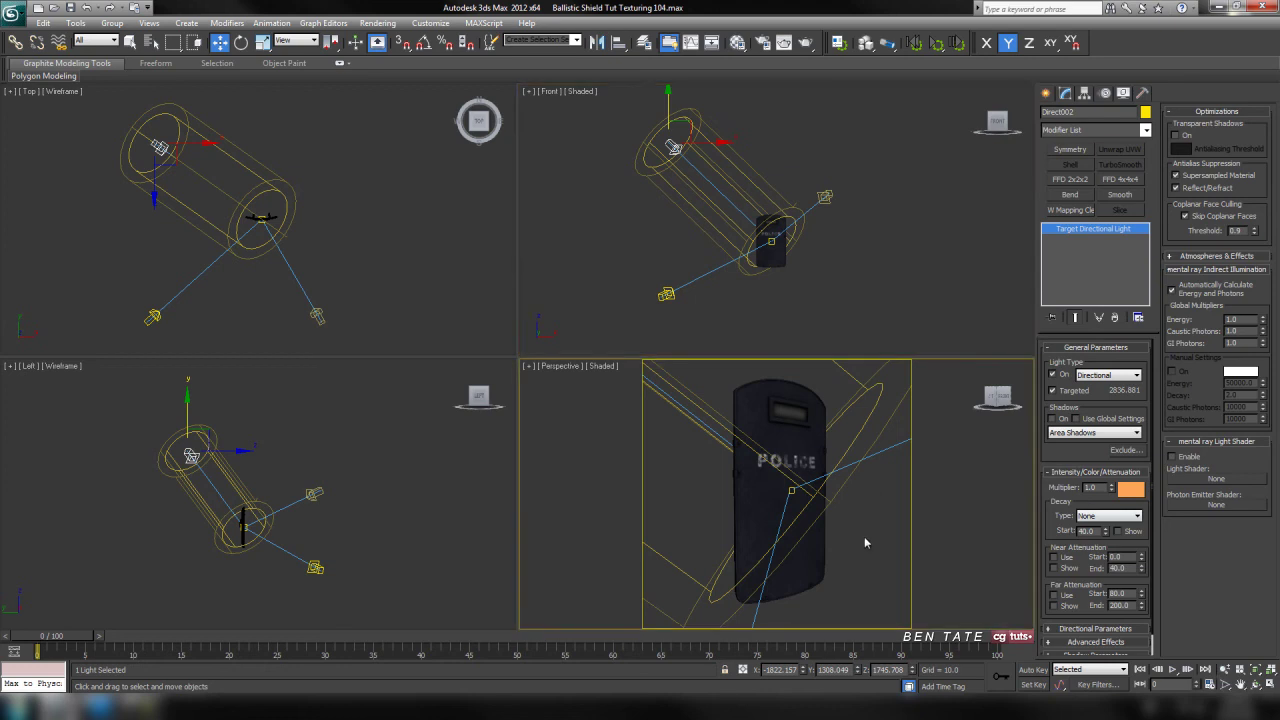
Test-render the three-light setup and add a standard Skylight beside the shield in the Perspective view.
key("shift+q")
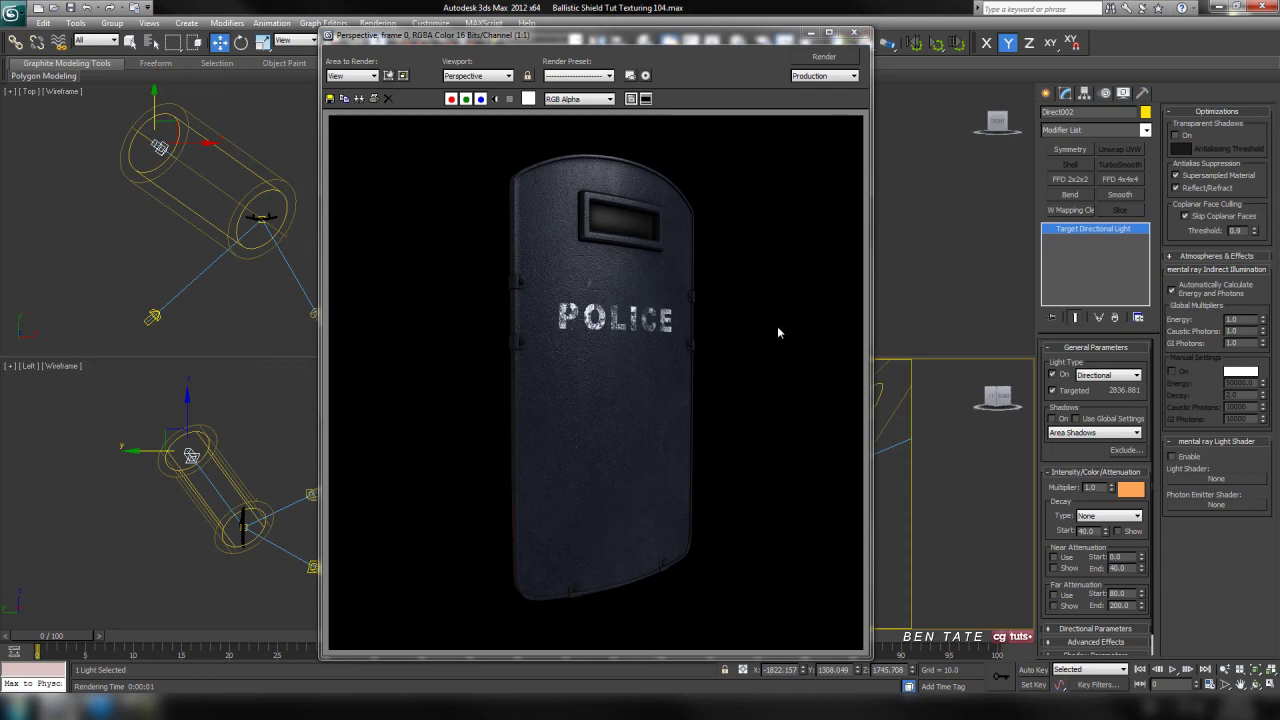
left_click(853, 33)
left_click(1046, 93)
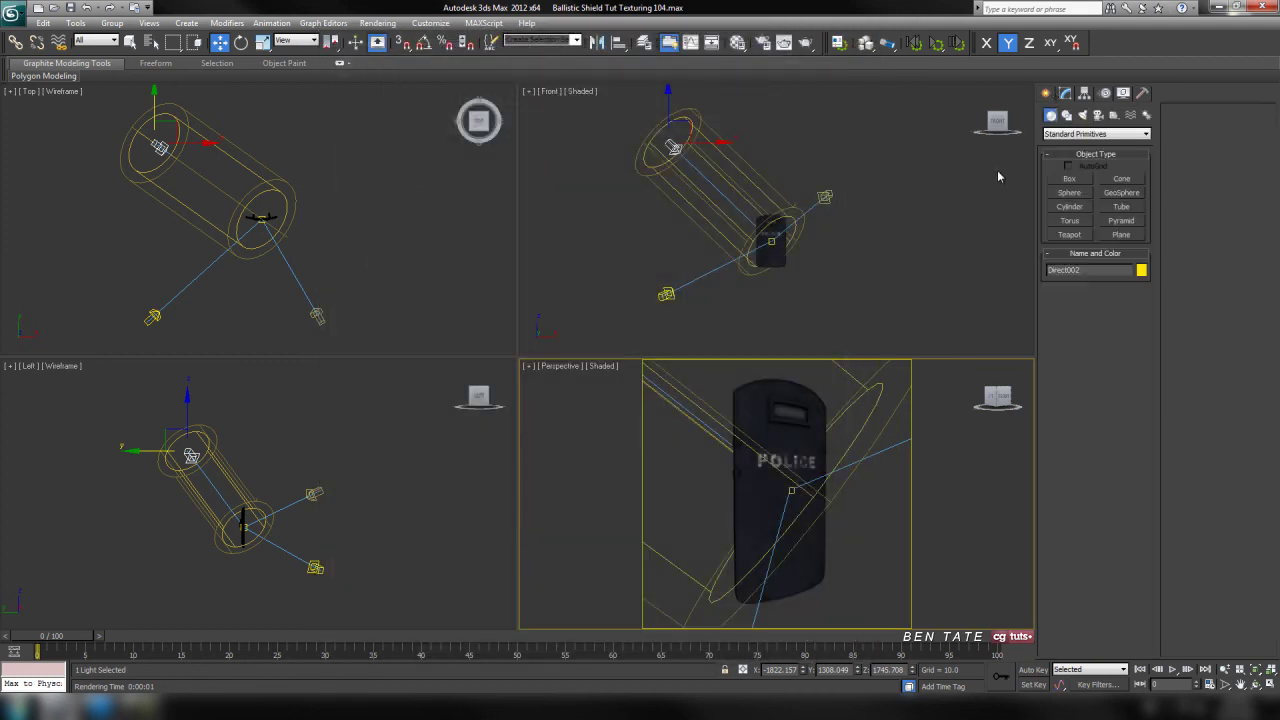
left_click(1092, 119)
left_click(1097, 133)
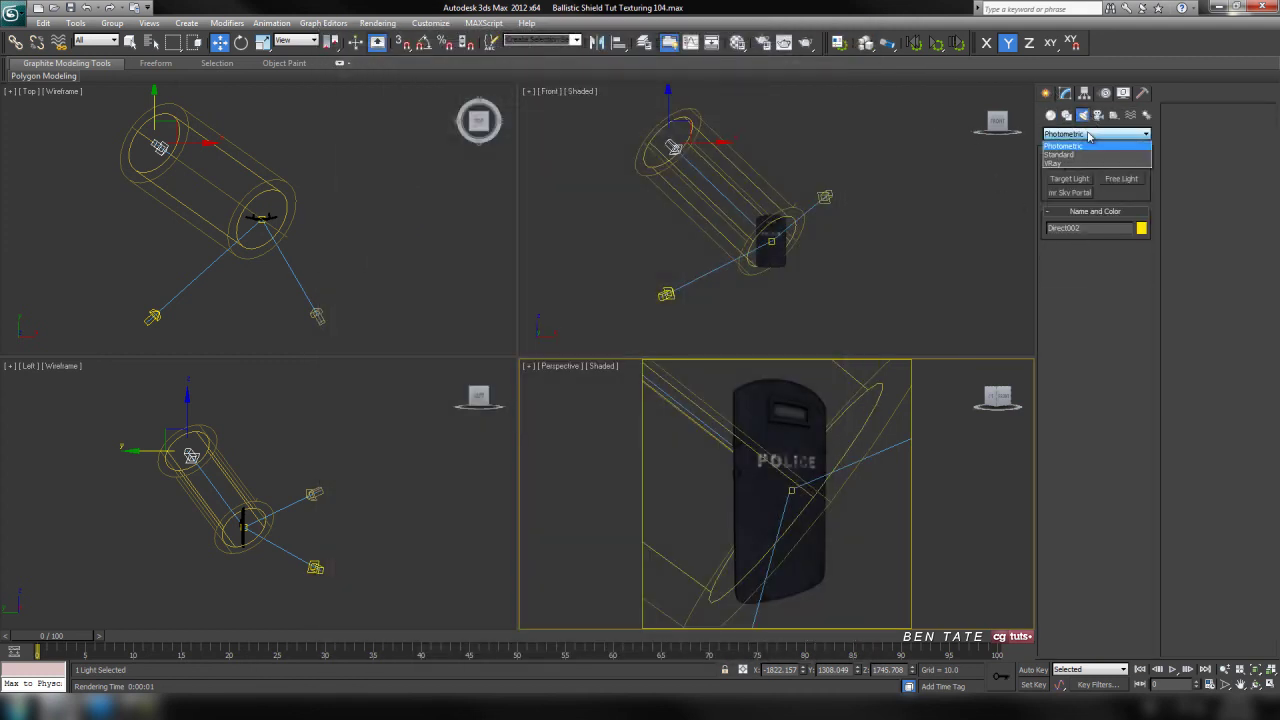
left_click(1088, 157)
left_click(1121, 207)
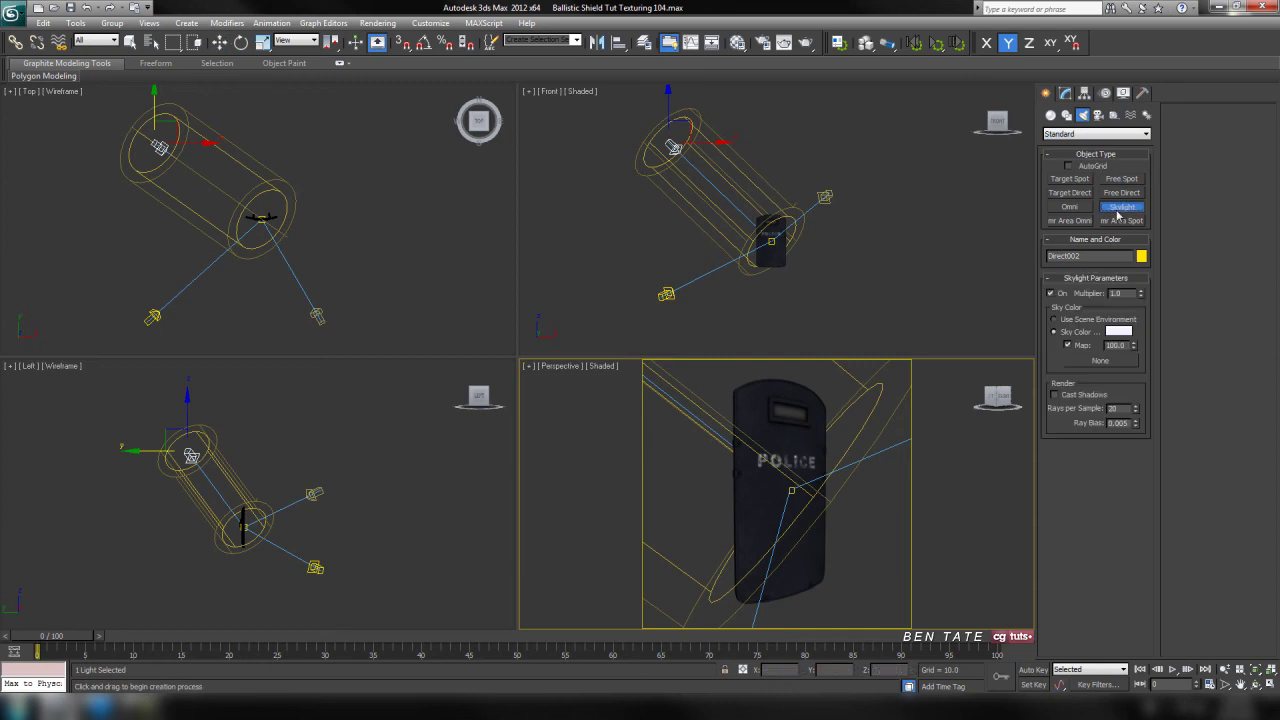
left_click(884, 556)
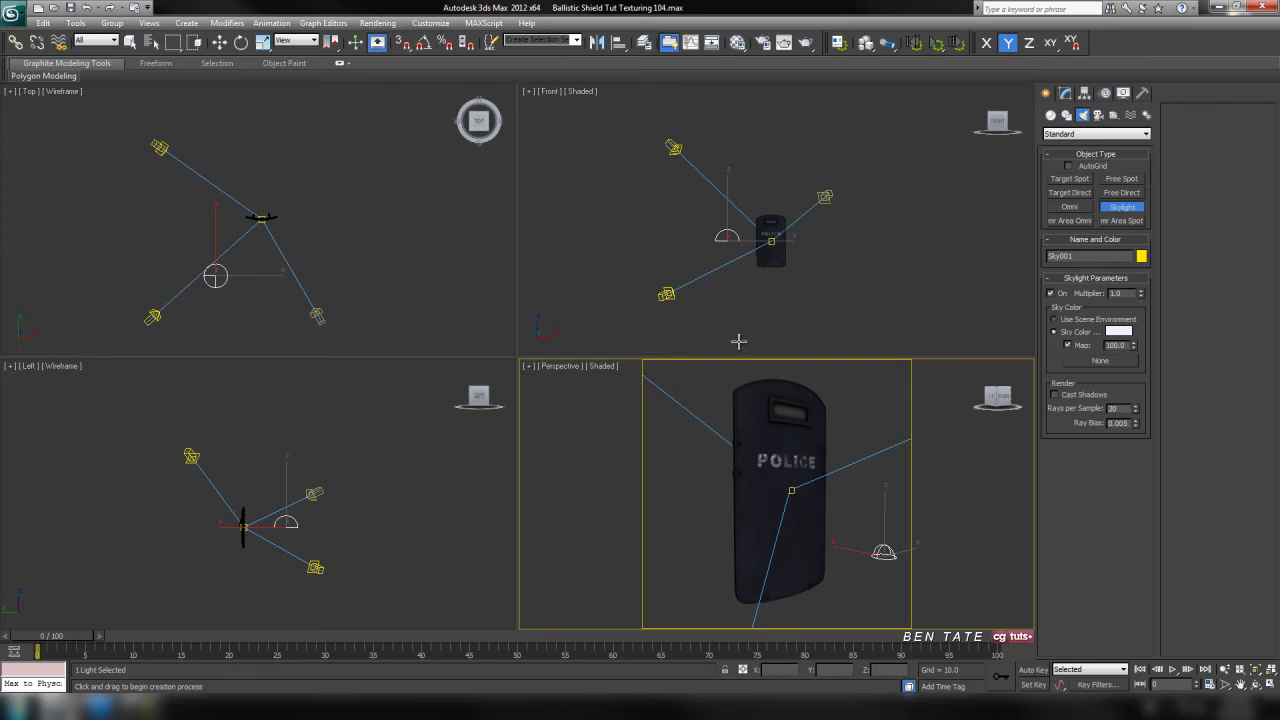
left_click(385, 24)
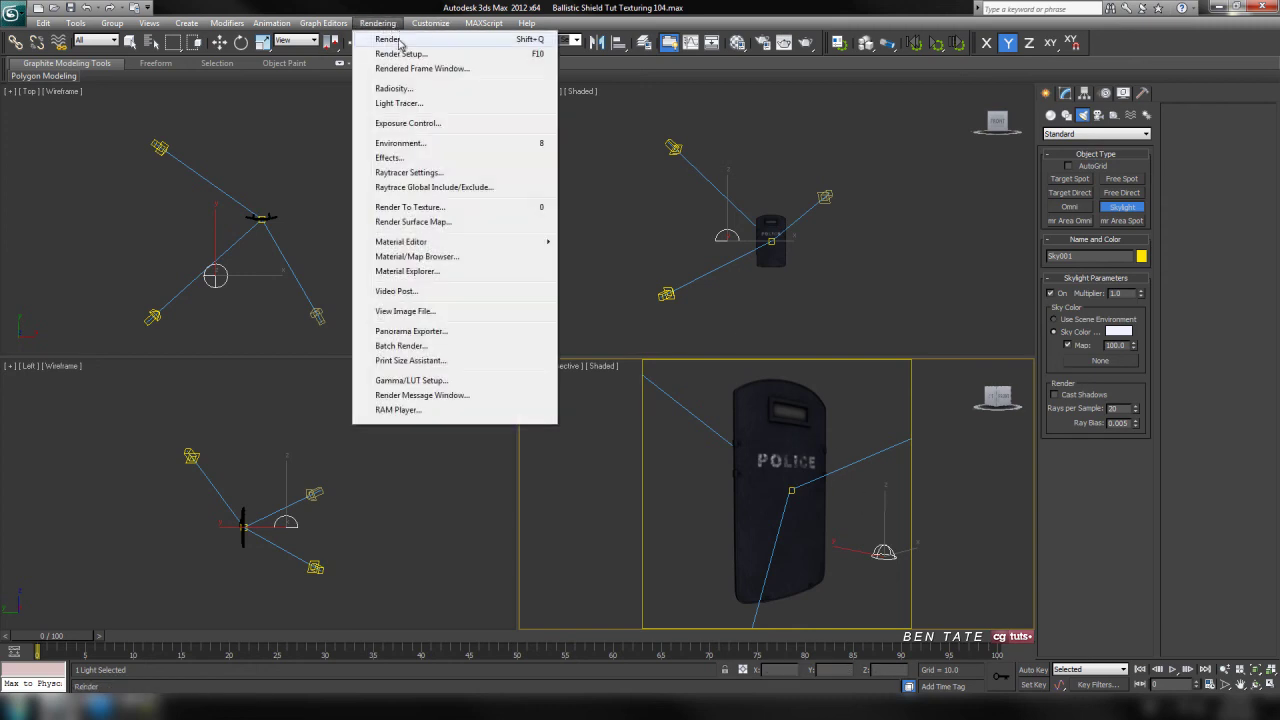
left_click(399, 41)
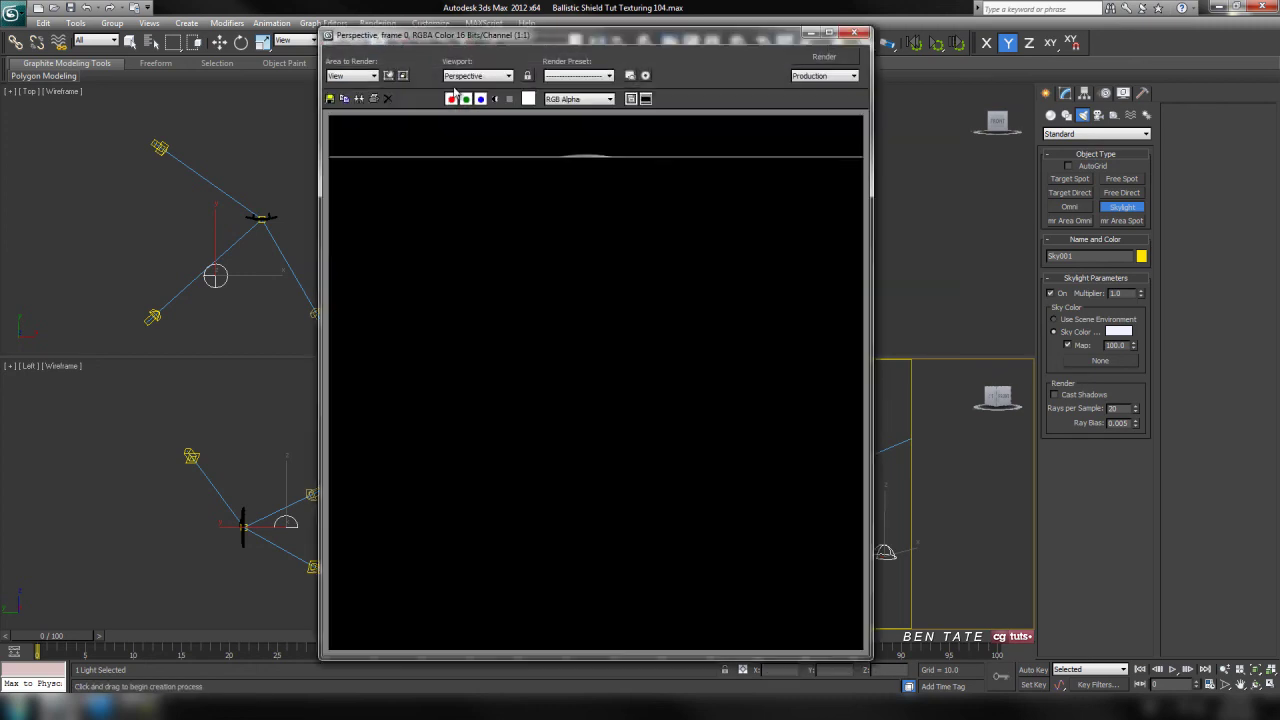
left_click(854, 35)
Set the advanced lighting plug-in to Light Tracer in the render setup and render the Perspective view.
key("F10")
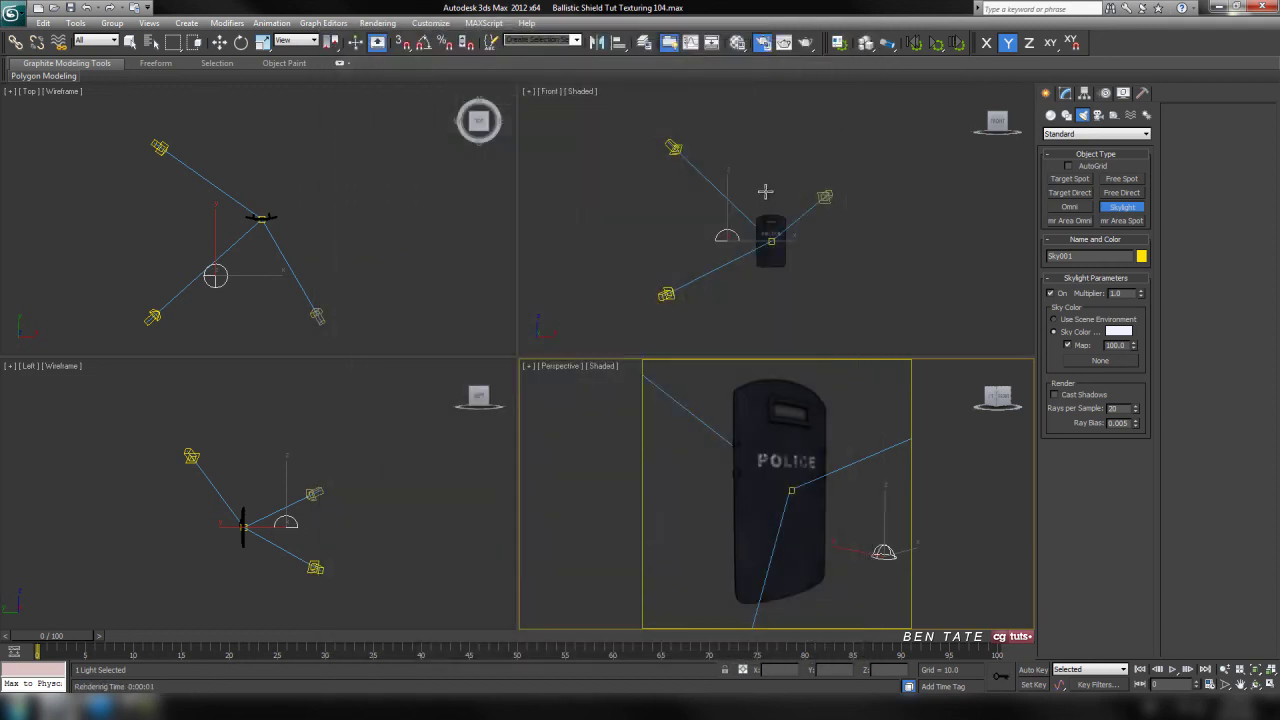
left_click(630, 152)
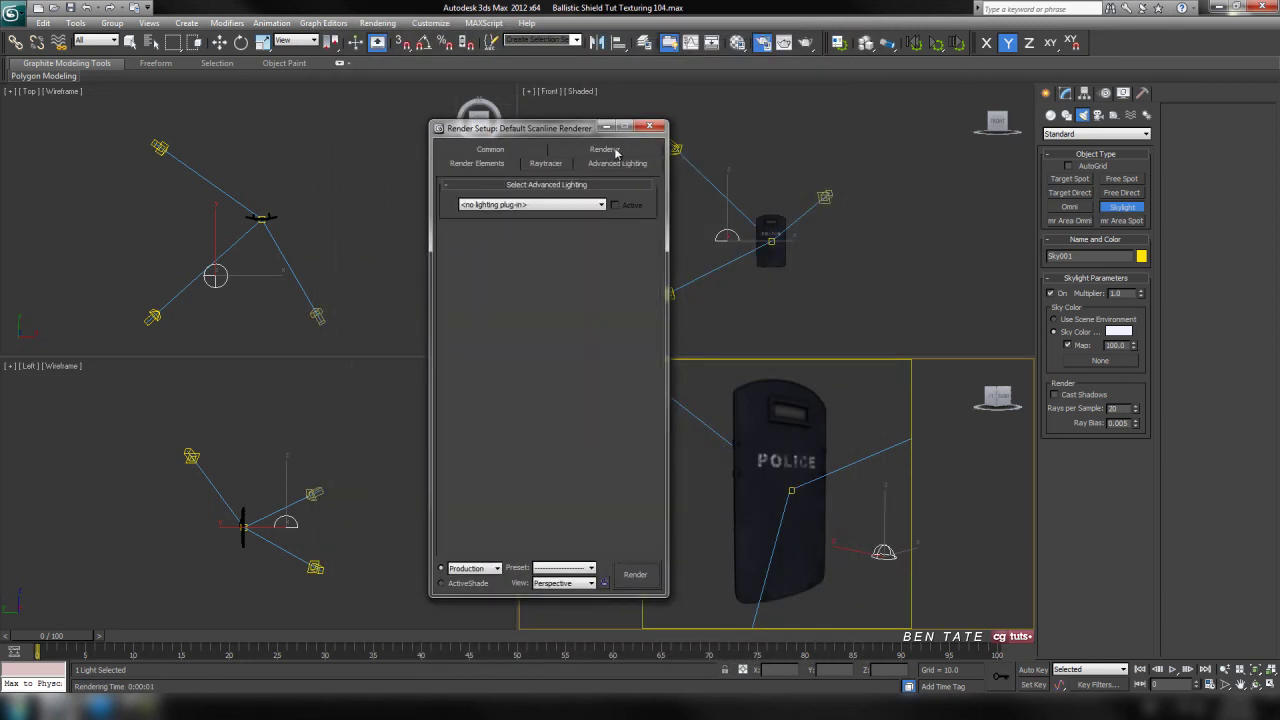
left_click(601, 206)
left_click(598, 222)
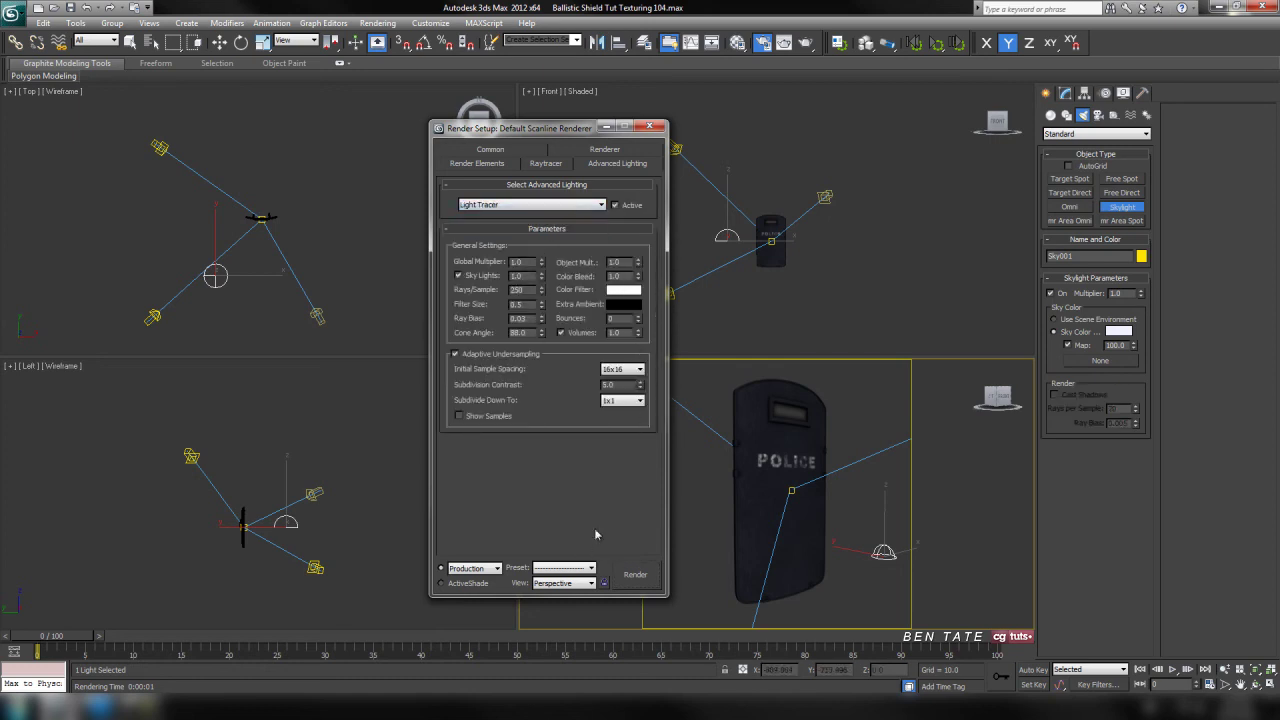
left_click(648, 585)
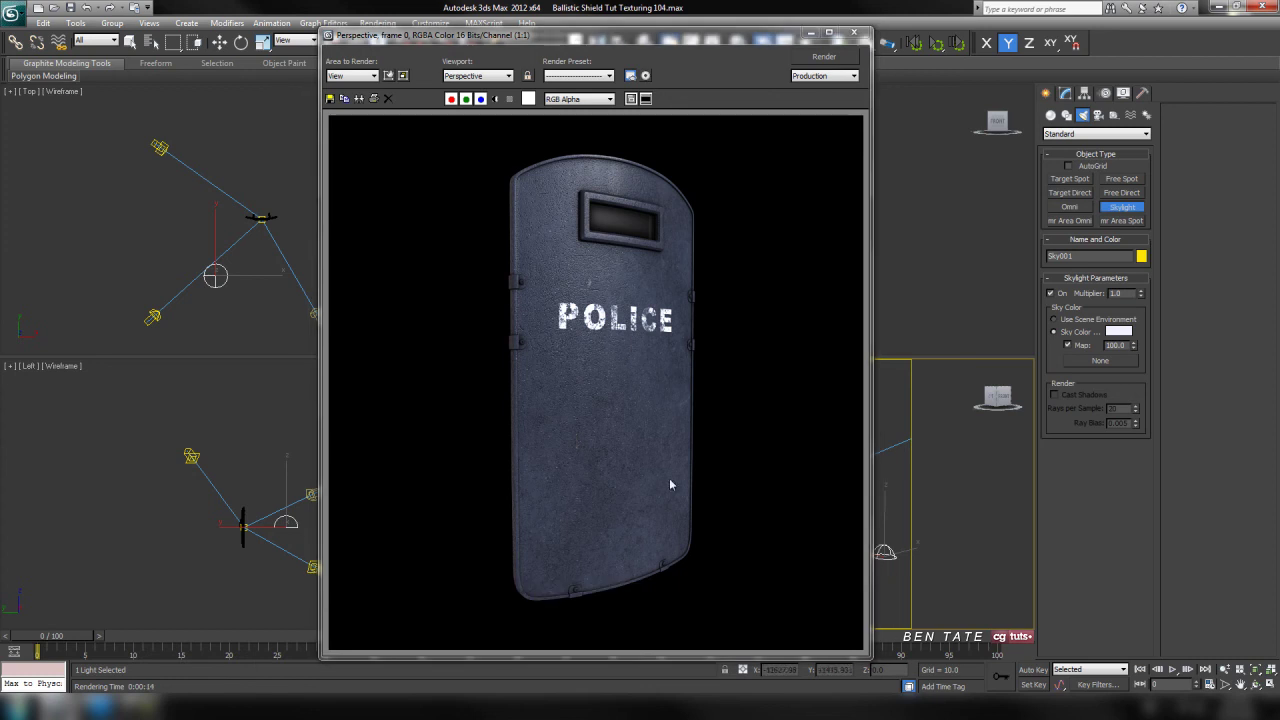
left_click(856, 33)
left_click(668, 125)
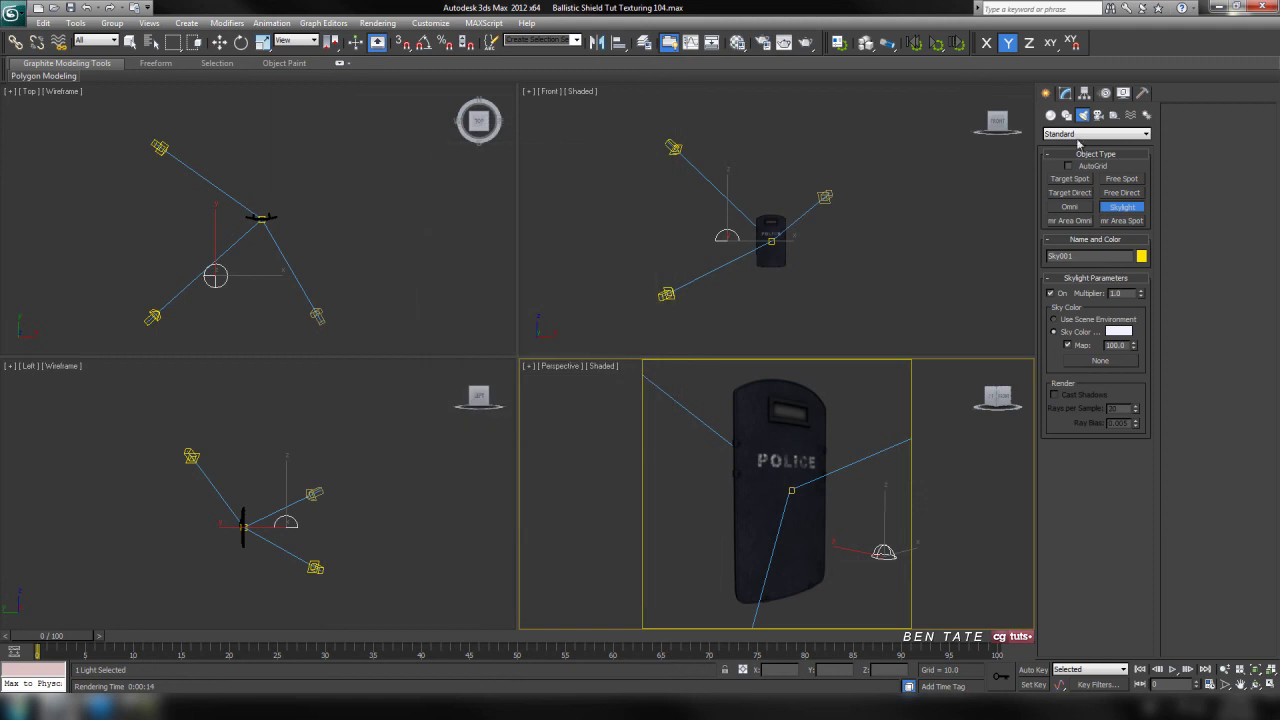
Lower the skylight's multiplier to 0.6 and re-render the Perspective view.
left_click(1065, 92)
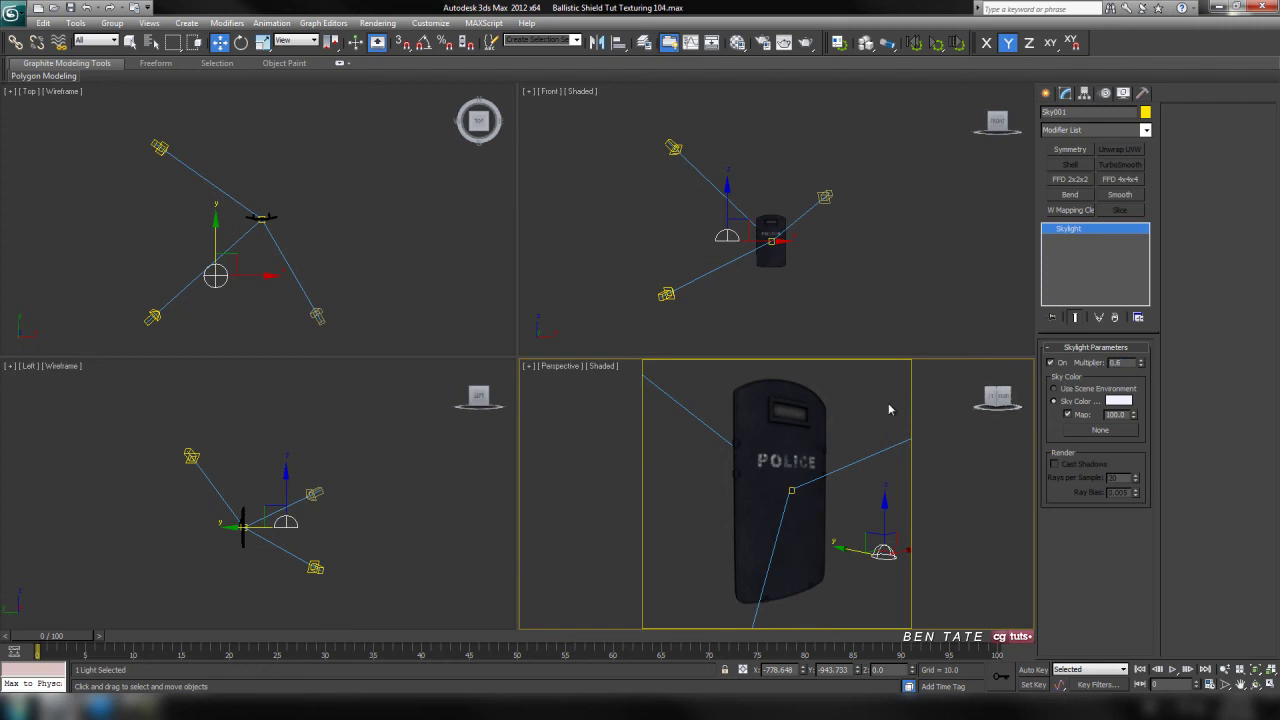
key("shift+q")
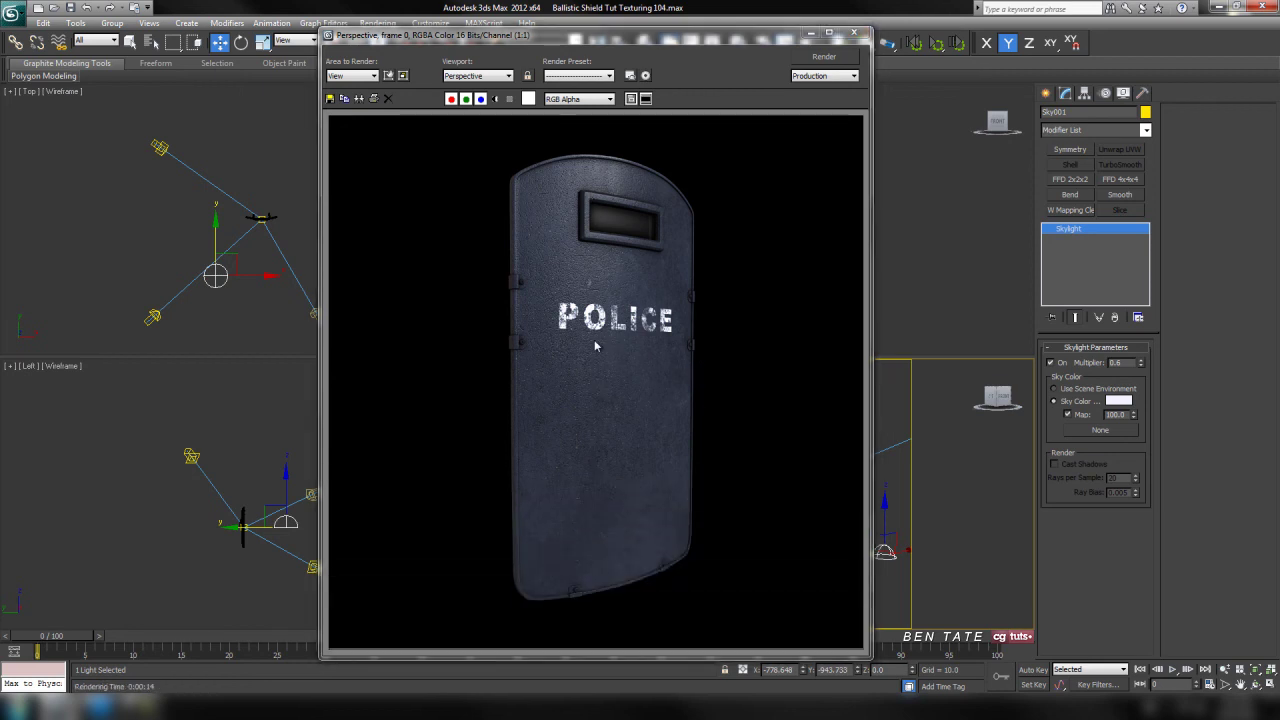
left_click(855, 36)
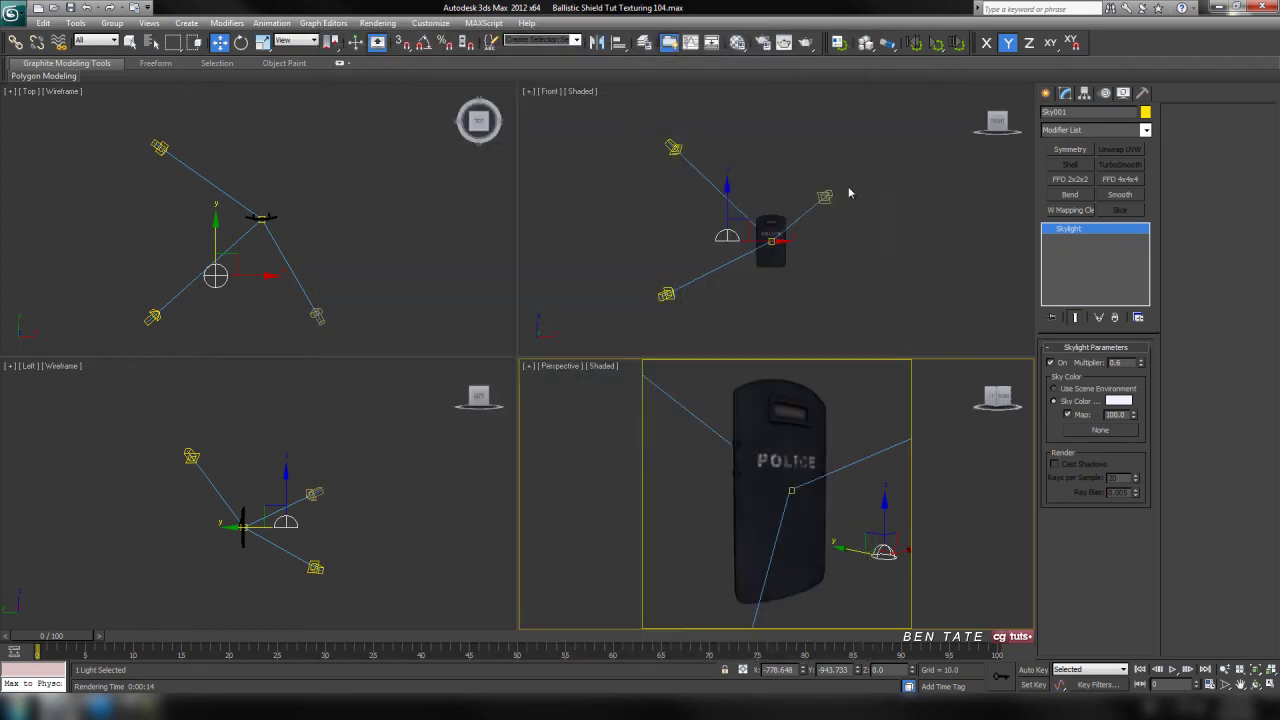
Set the shield material's Specular Level map amount to 200 and re-render the Perspective view.
key("m")
left_click_drag(140, 102, 262, 80)
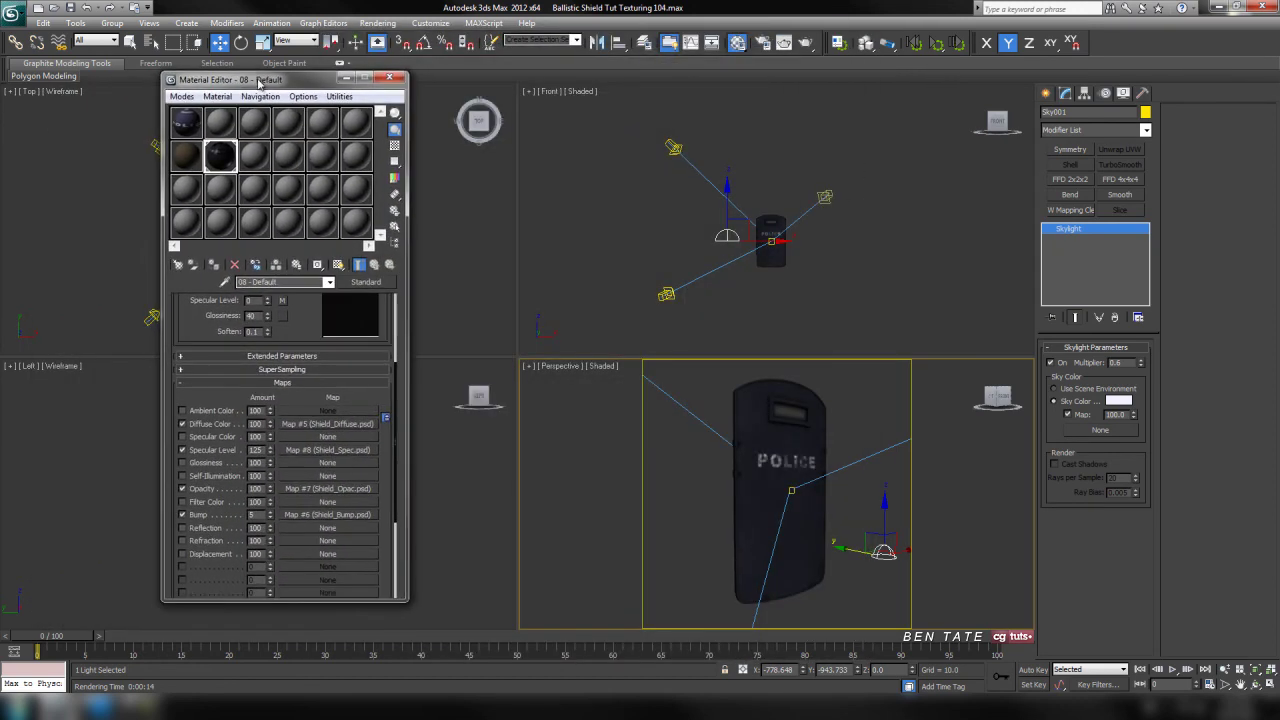
double_click(219, 156)
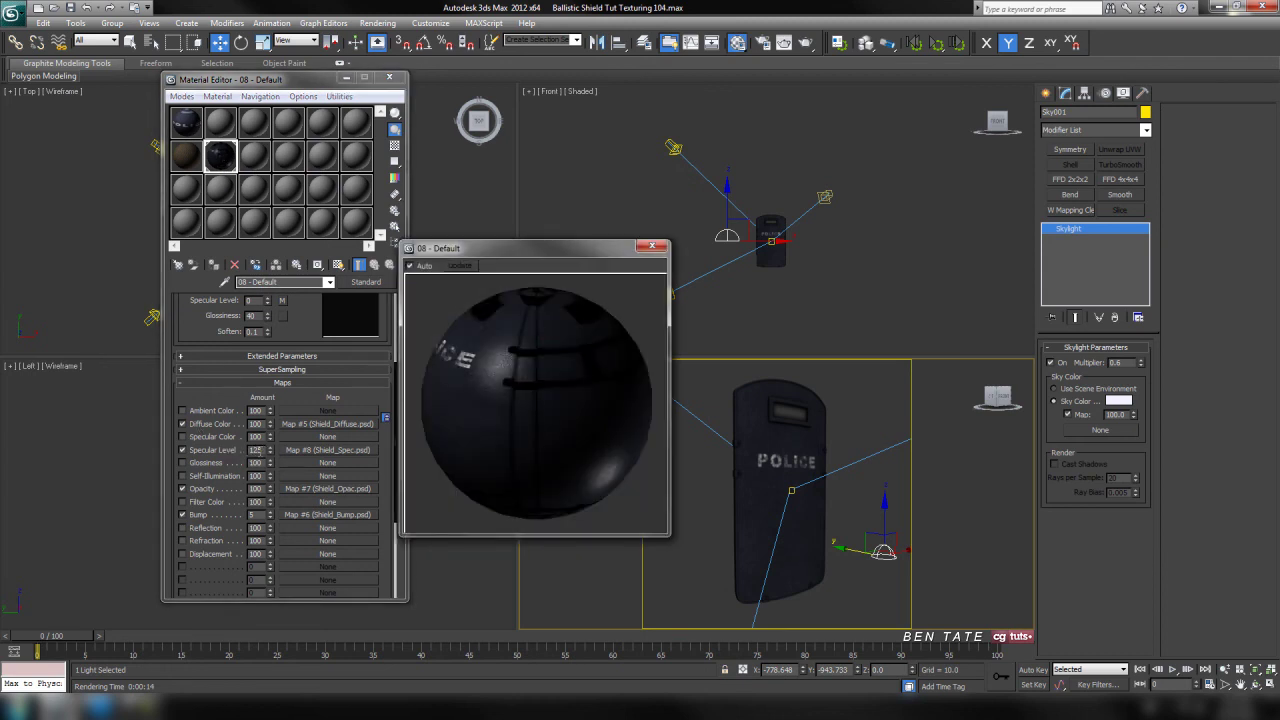
double_click(256, 450)
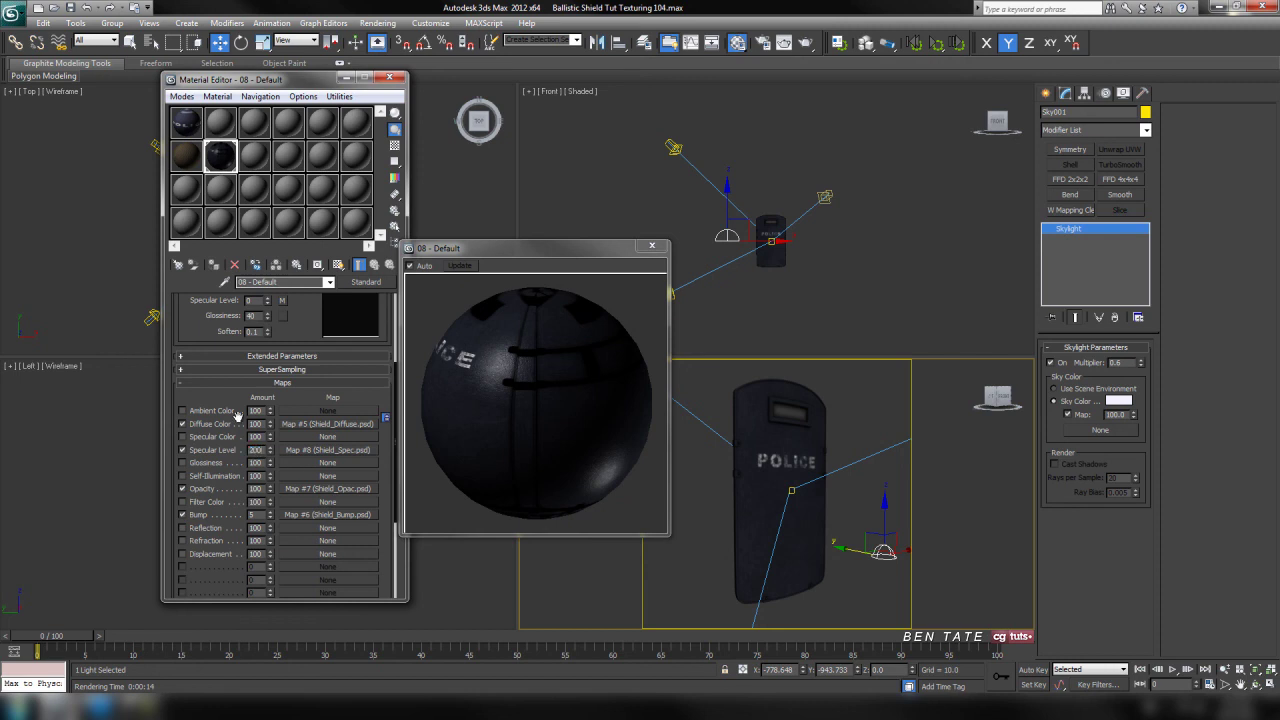
left_click(652, 246)
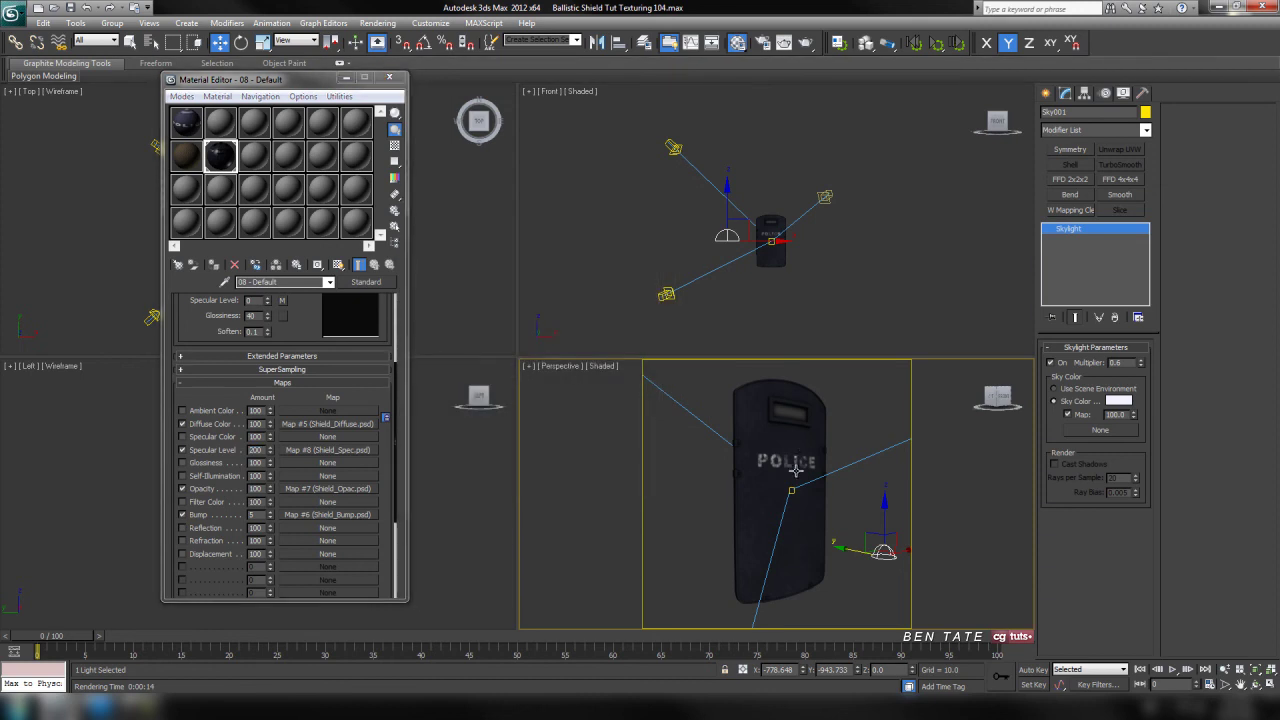
key("shift+q")
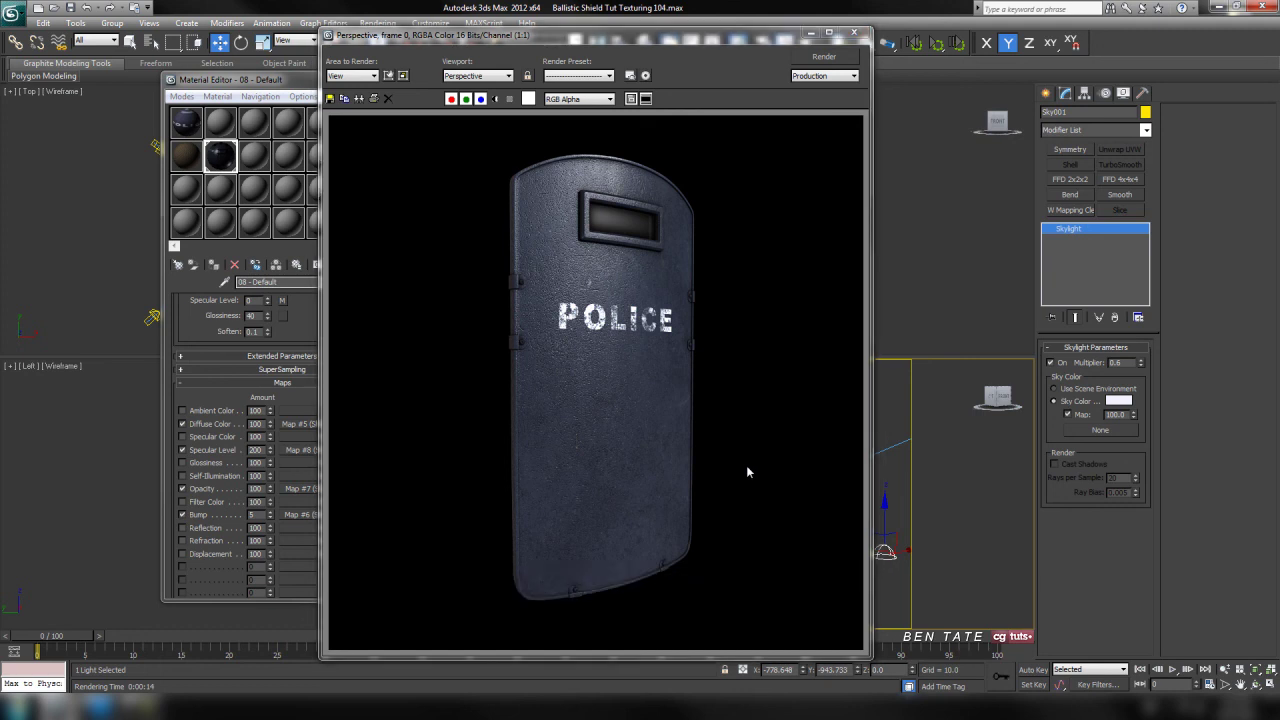
Set the skylight's multiplier to 0.5 and the orange back light Direct002's multiplier to 1.2, with a new test render.
left_click(854, 34)
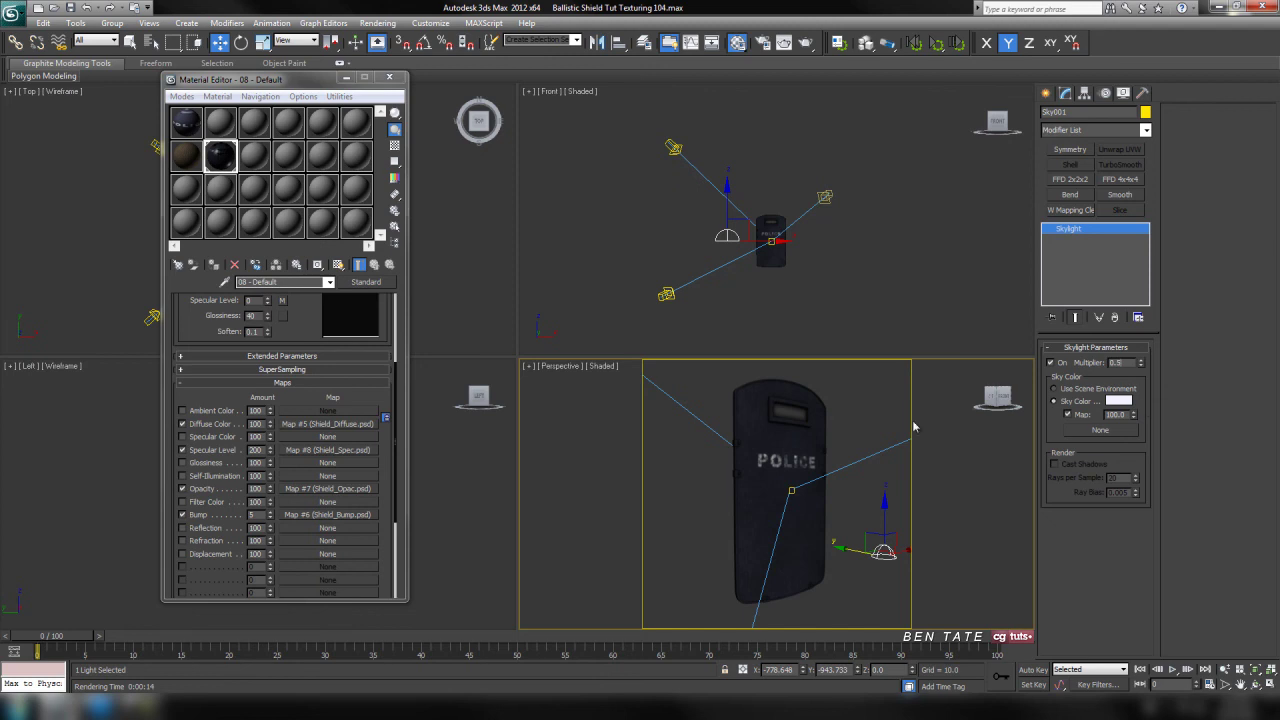
left_click(389, 77)
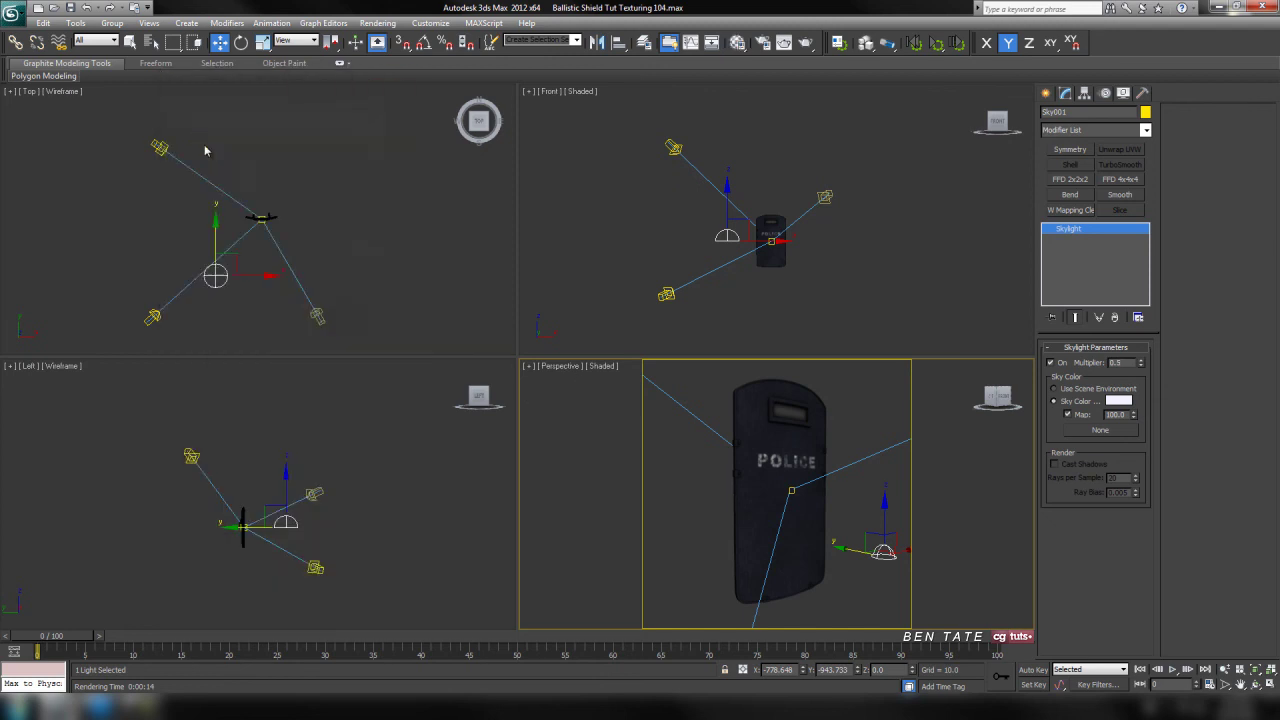
left_click(160, 147)
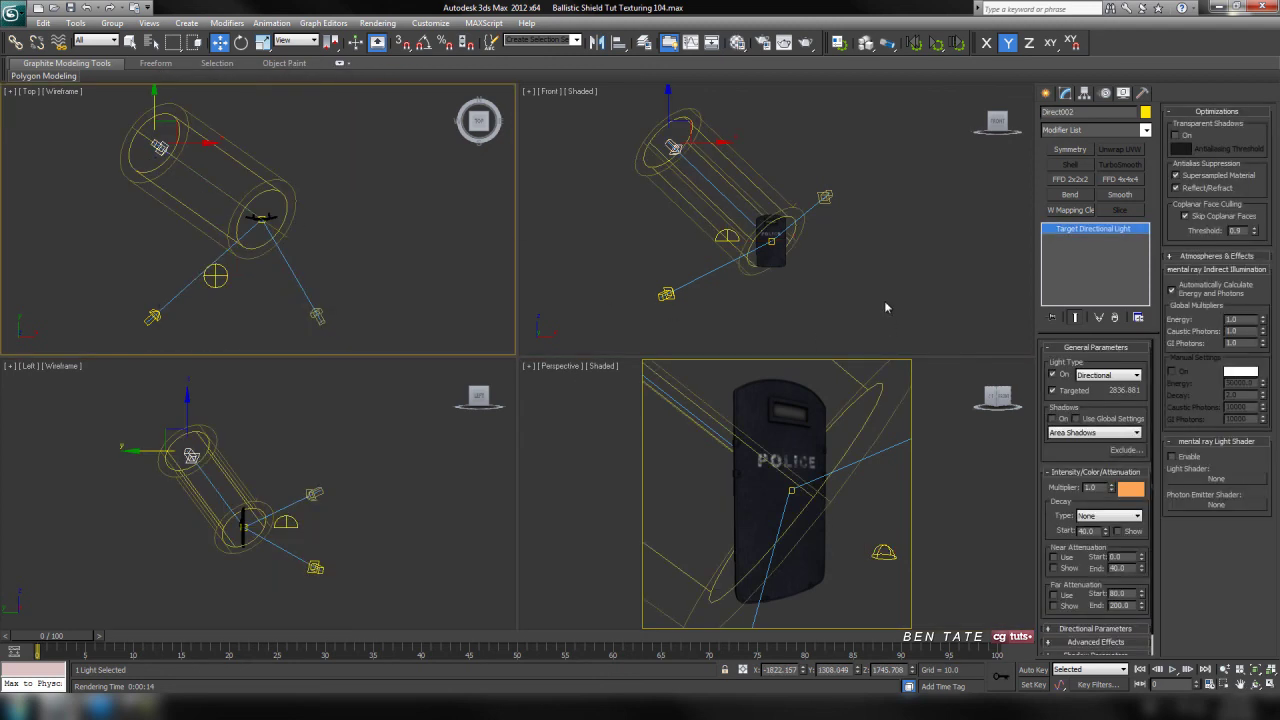
double_click(1090, 487)
type("1.")
right_click(858, 477)
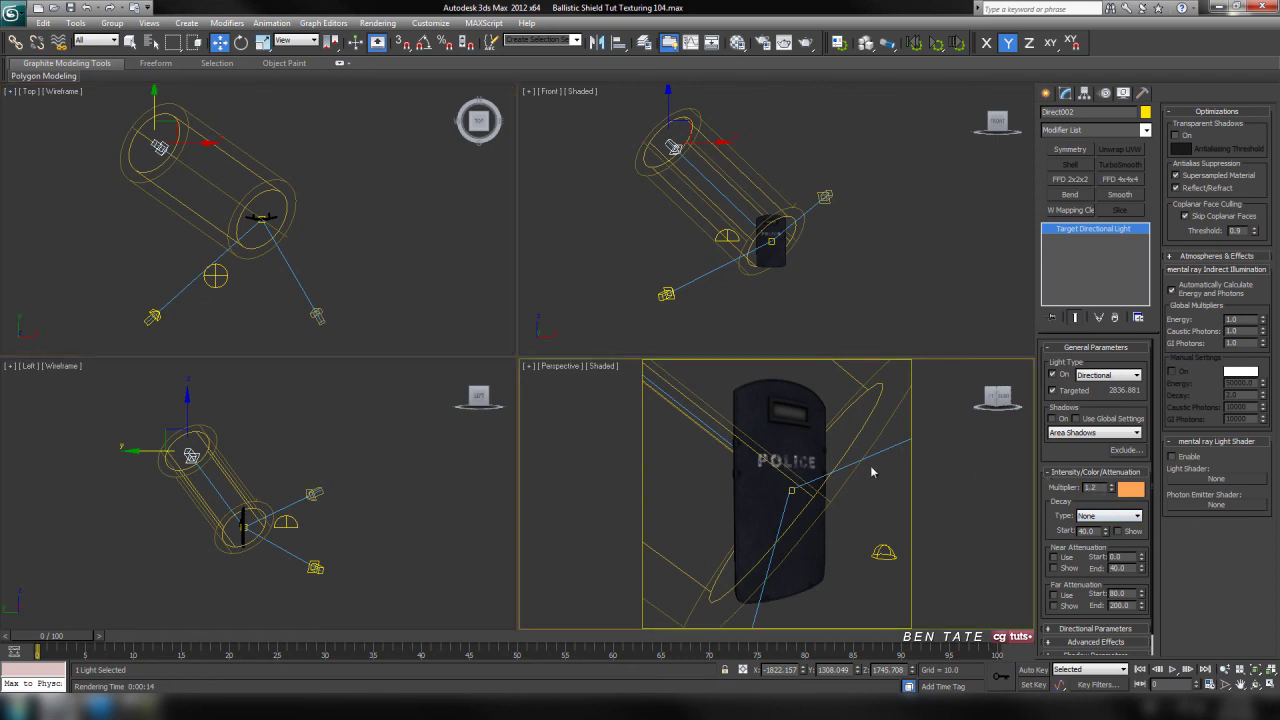
key("shift+q")
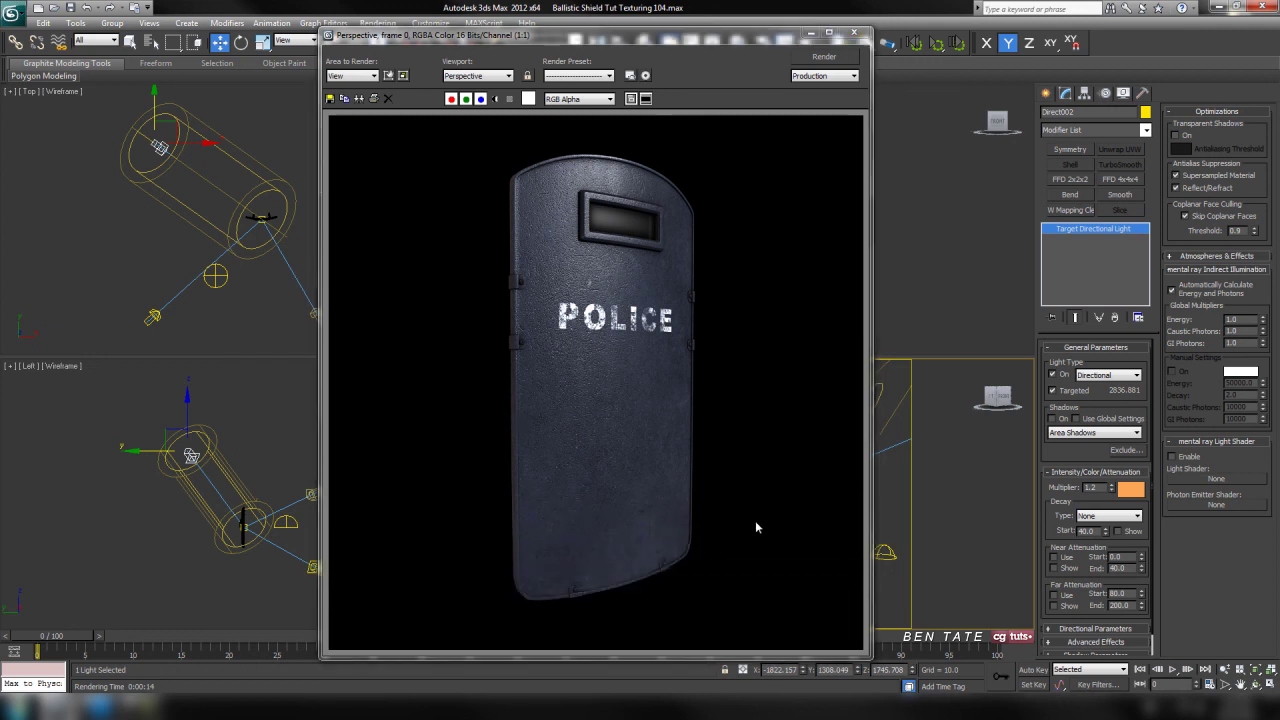
left_click(854, 33)
Select the shield in the maximized Perspective view and render its front from the opposite side angle.
key("alt+w")
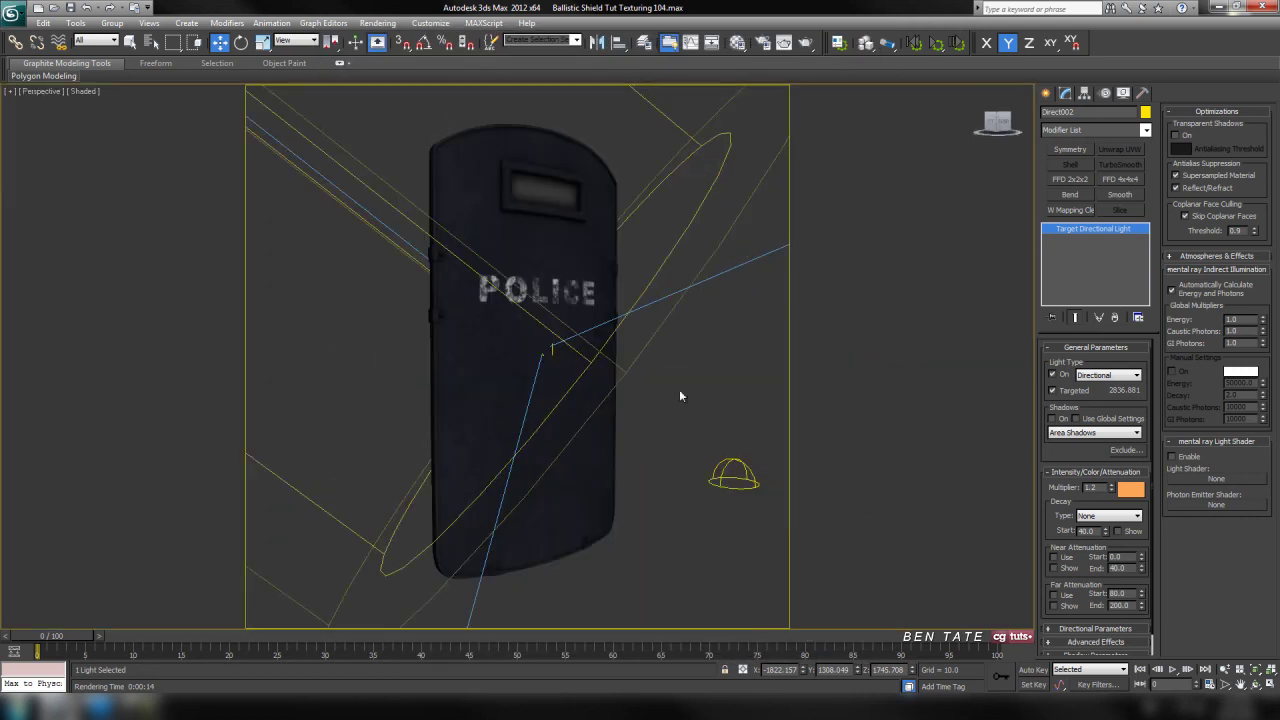
left_click(528, 180)
scroll(706, 372, "down", 5)
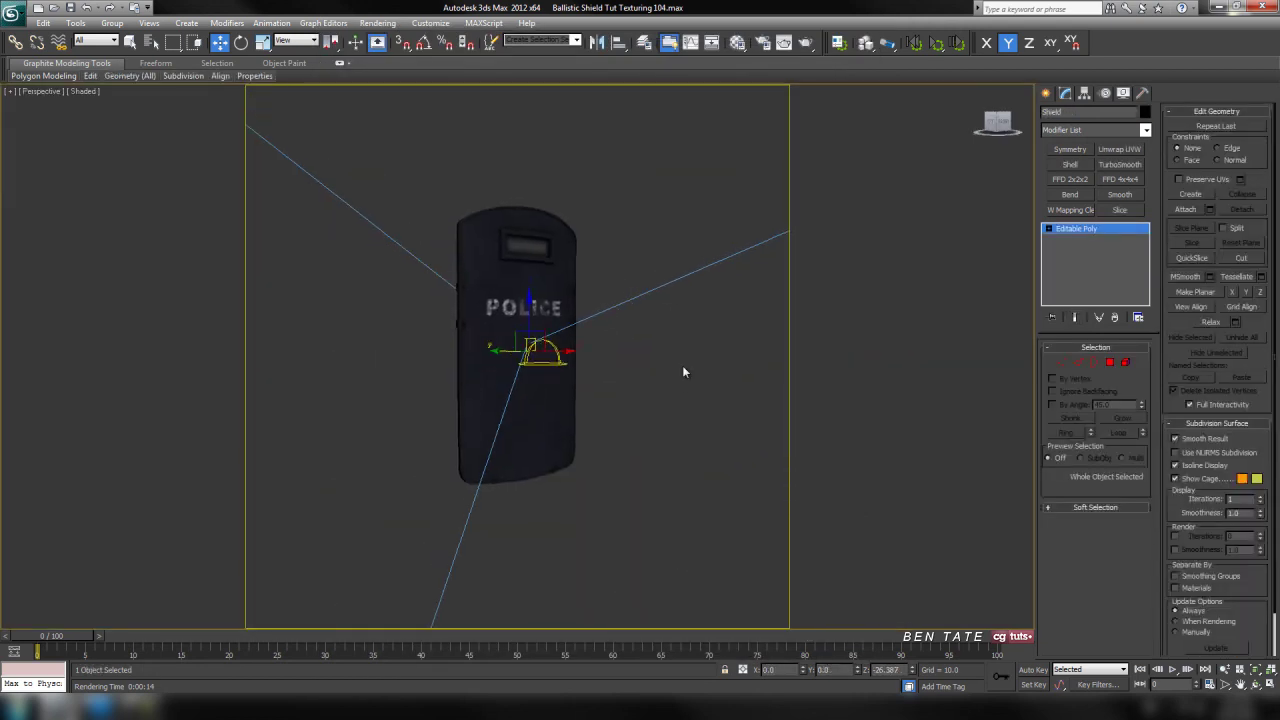
scroll(695, 380, "up", 5)
middle_click_drag(709, 398, 629, 395, "alt")
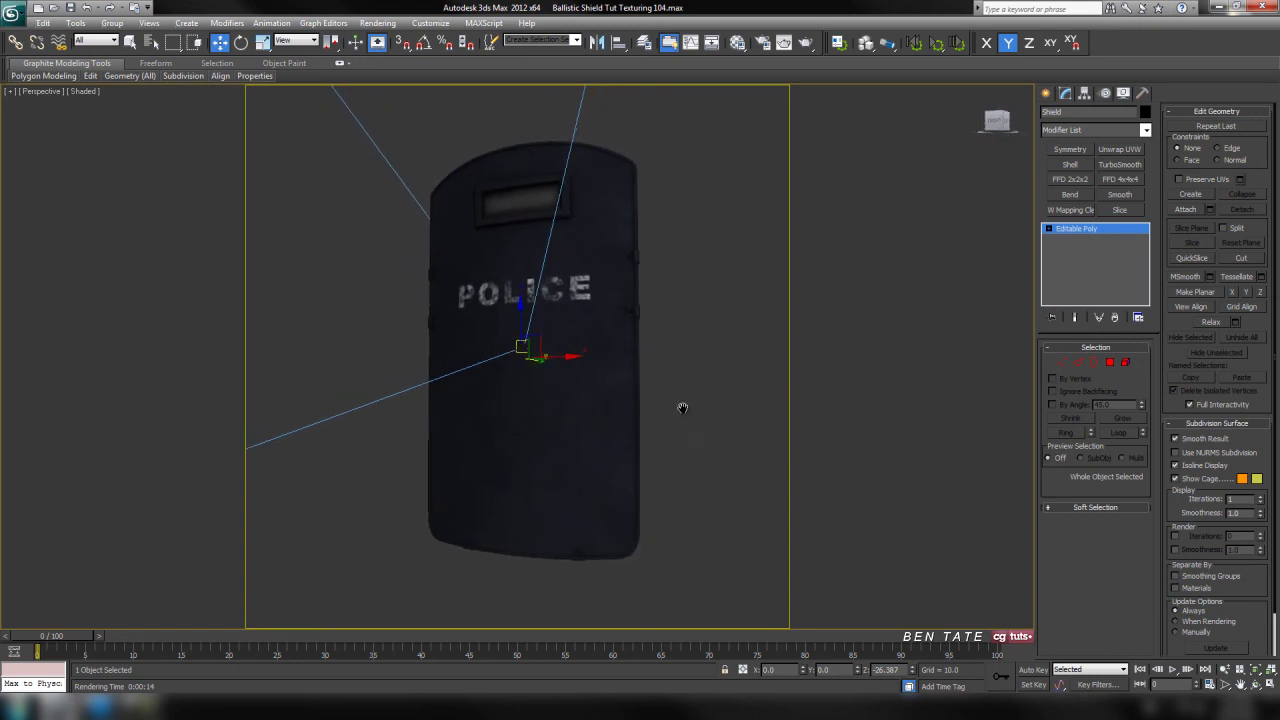
key("shift+q")
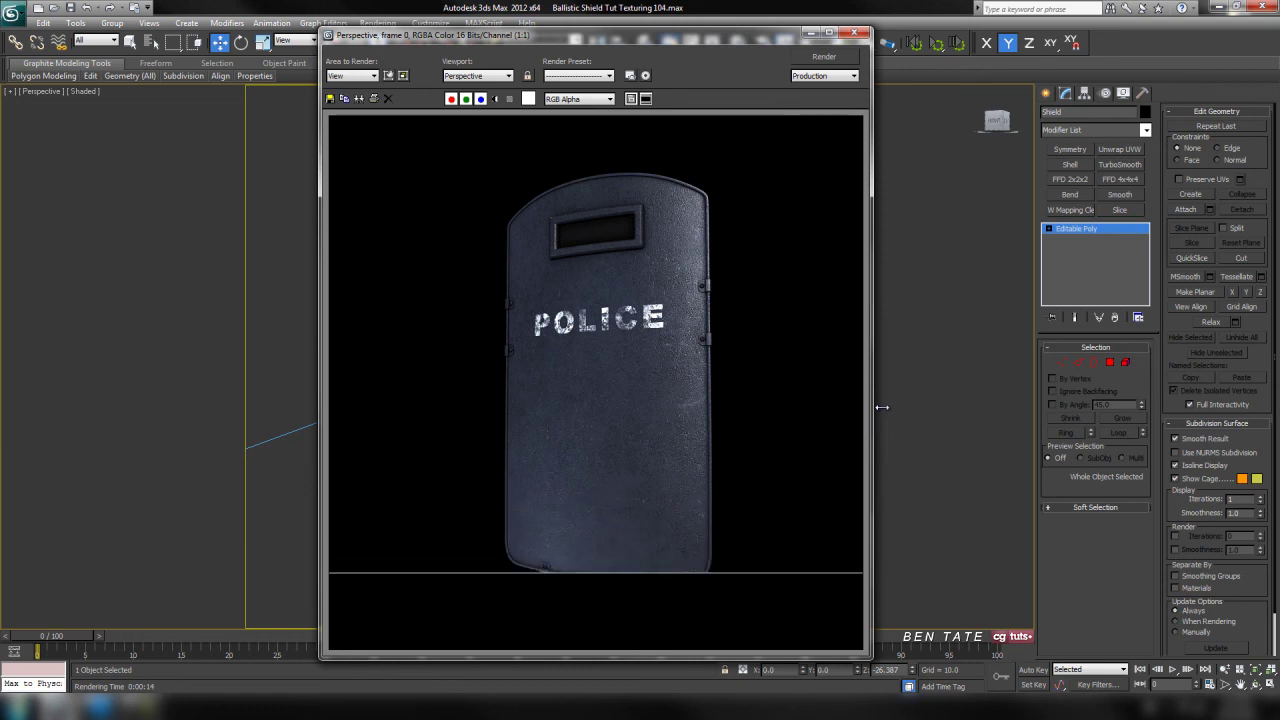
left_click(853, 35)
Frame the back of the shield with its straps and handles, and render it to check the back lighting.
mouse_move(677, 428)
middle_mouse_down("alt")
mouse_move(597, 403)
mouse_move(696, 430)
mouse_move(811, 434)
mouse_move(866, 417)
mouse_move(686, 414)
mouse_move(697, 414)
middle_mouse_up("alt")
scroll(700, 410, "up", 2)
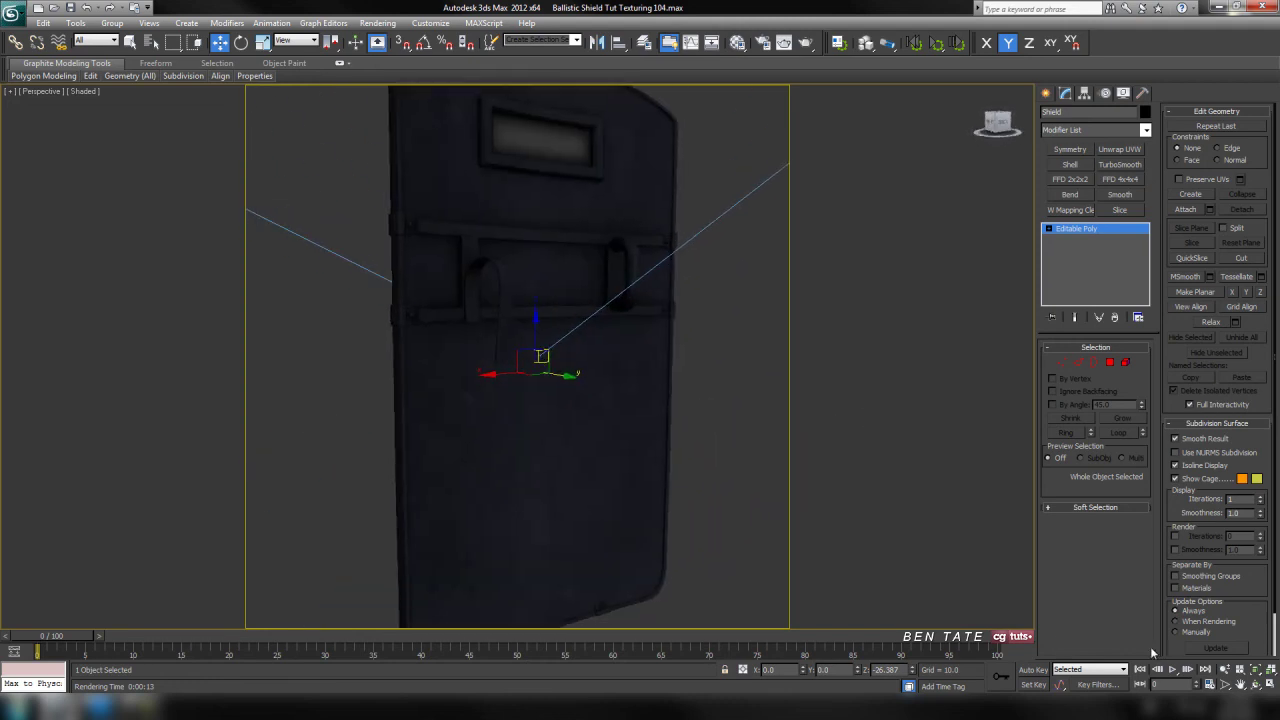
left_click(1224, 669)
left_click_drag(743, 329, 741, 353)
middle_click_drag(741, 353, 741, 356)
left_click_drag(732, 361, 731, 342)
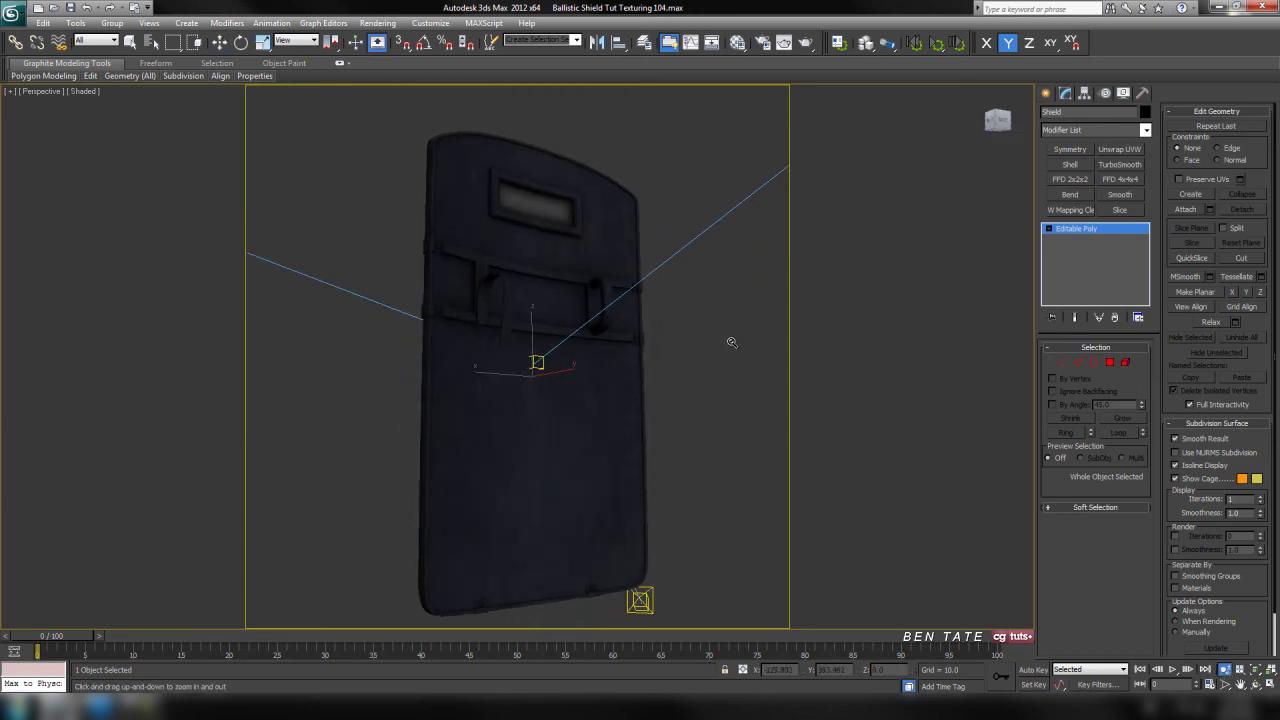
key("shift+q")
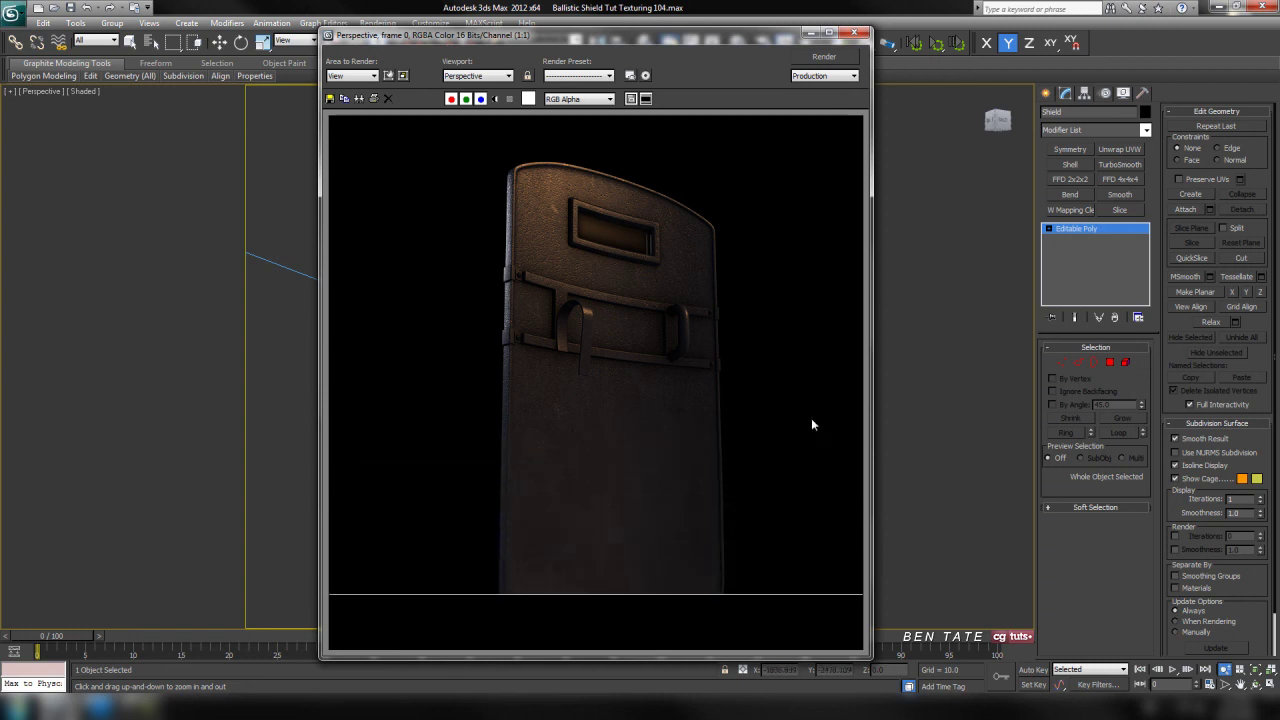
left_click(855, 33)
Show edged faces and rotate the shield roughly half a turn about its vertical axis so its back faces the front lights.
middle_click_drag(678, 430, 809, 371, "alt")
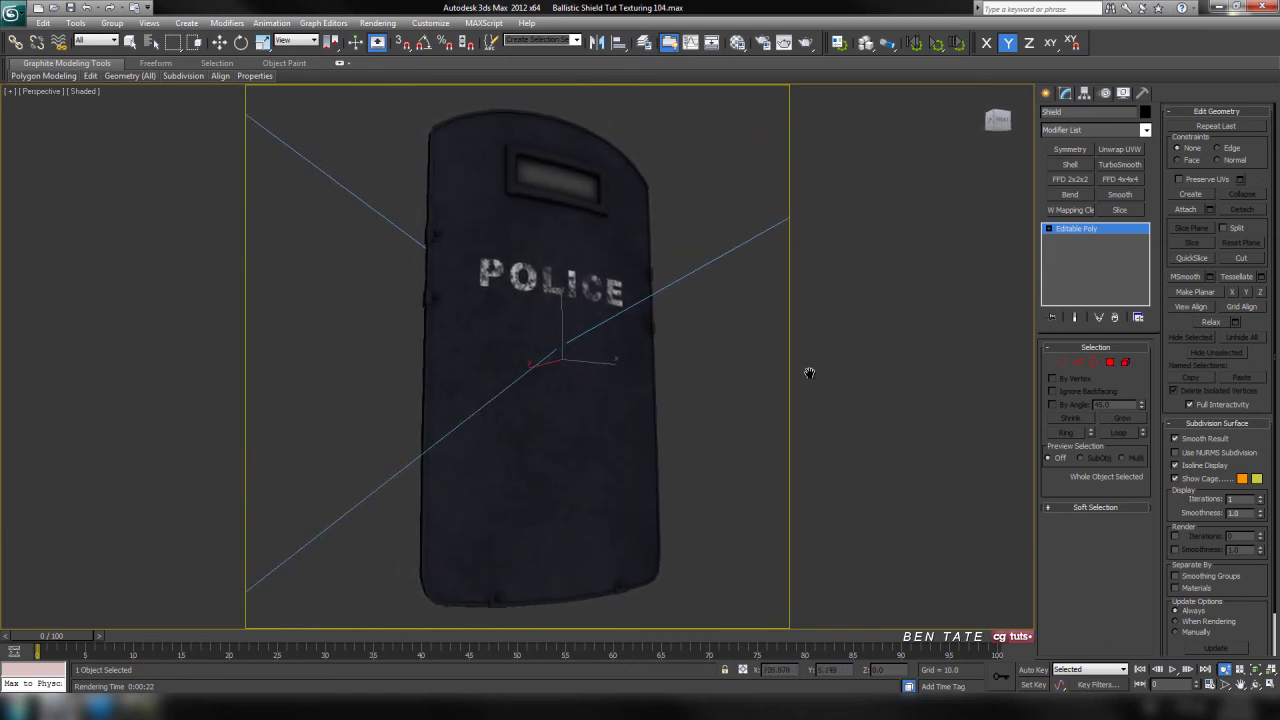
left_click(241, 42)
key("F4")
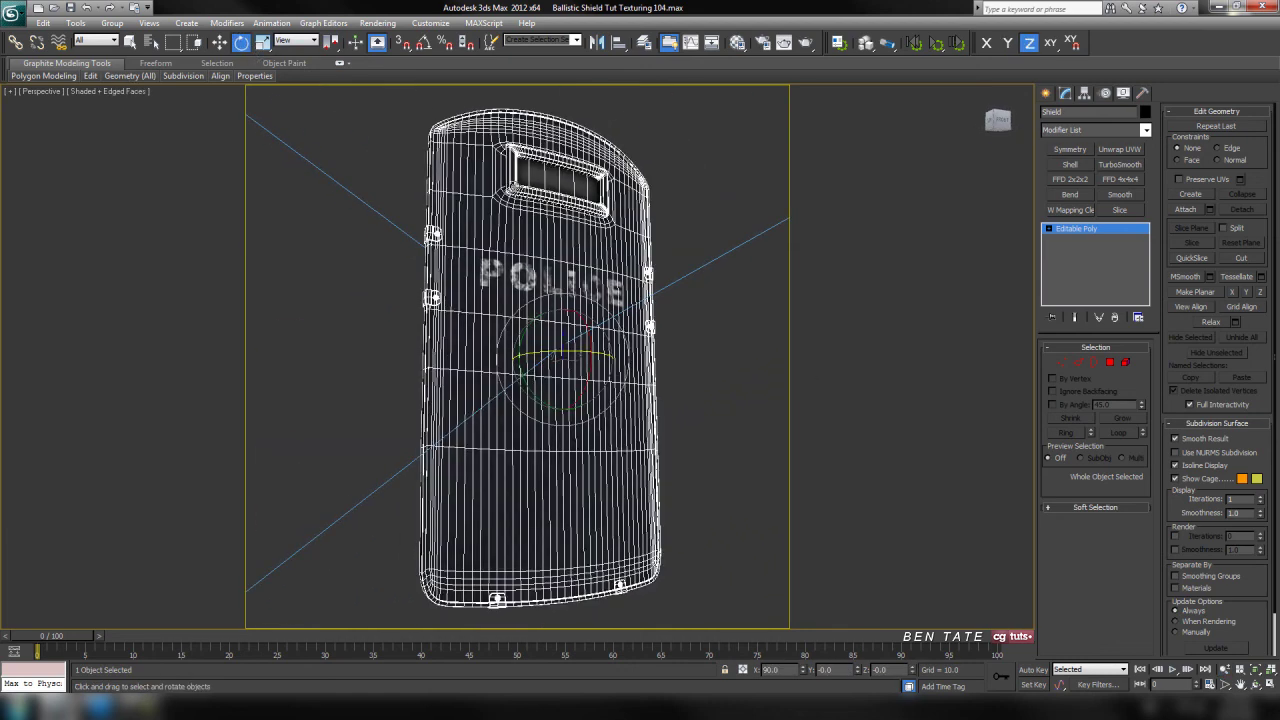
left_click_drag(557, 352, 806, 369)
middle_click_drag(767, 371, 736, 364)
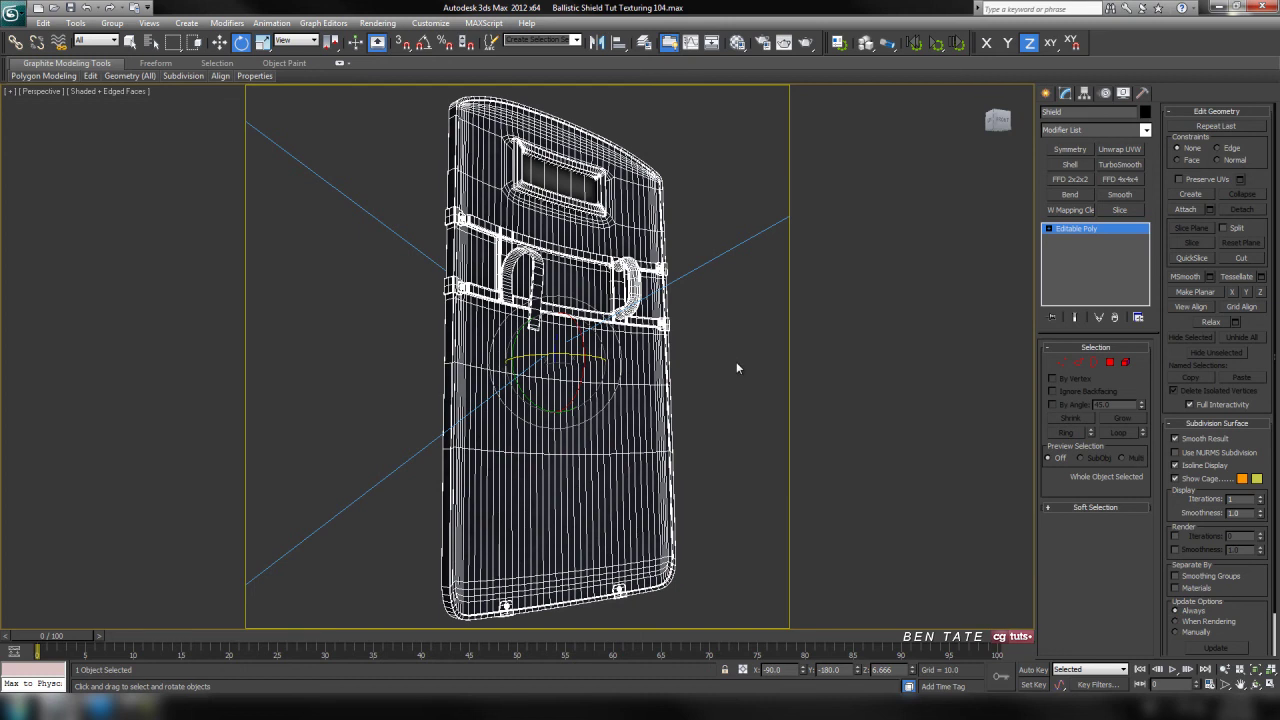
Render the shield's back under the front lights, and undo the half-turn rotation with edged faces hidden again.
key("shift+q")
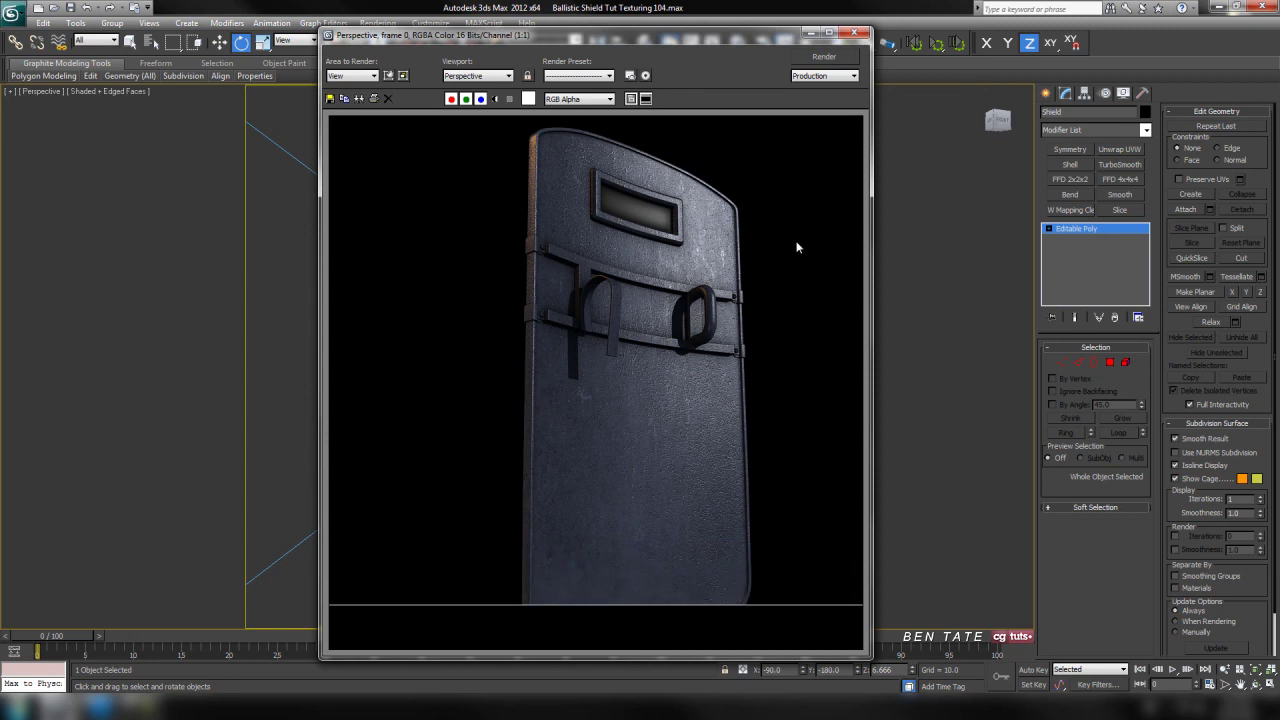
left_click(854, 33)
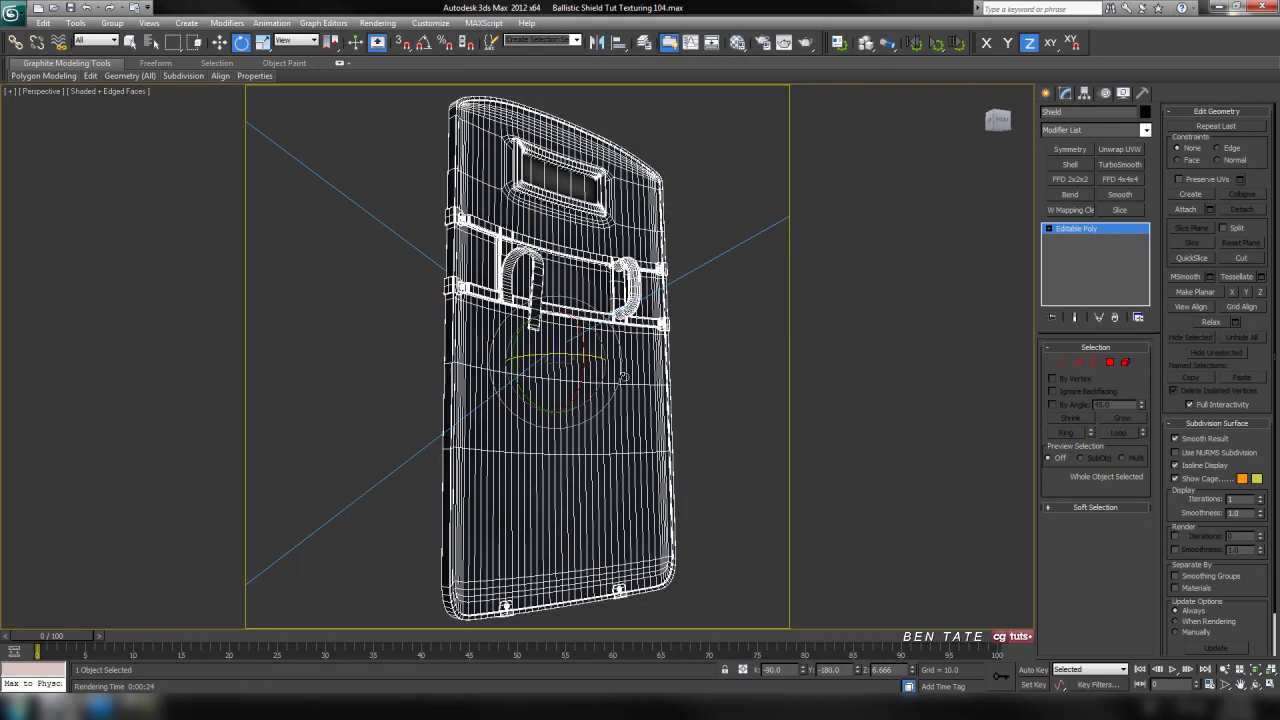
key("ctrl+z")
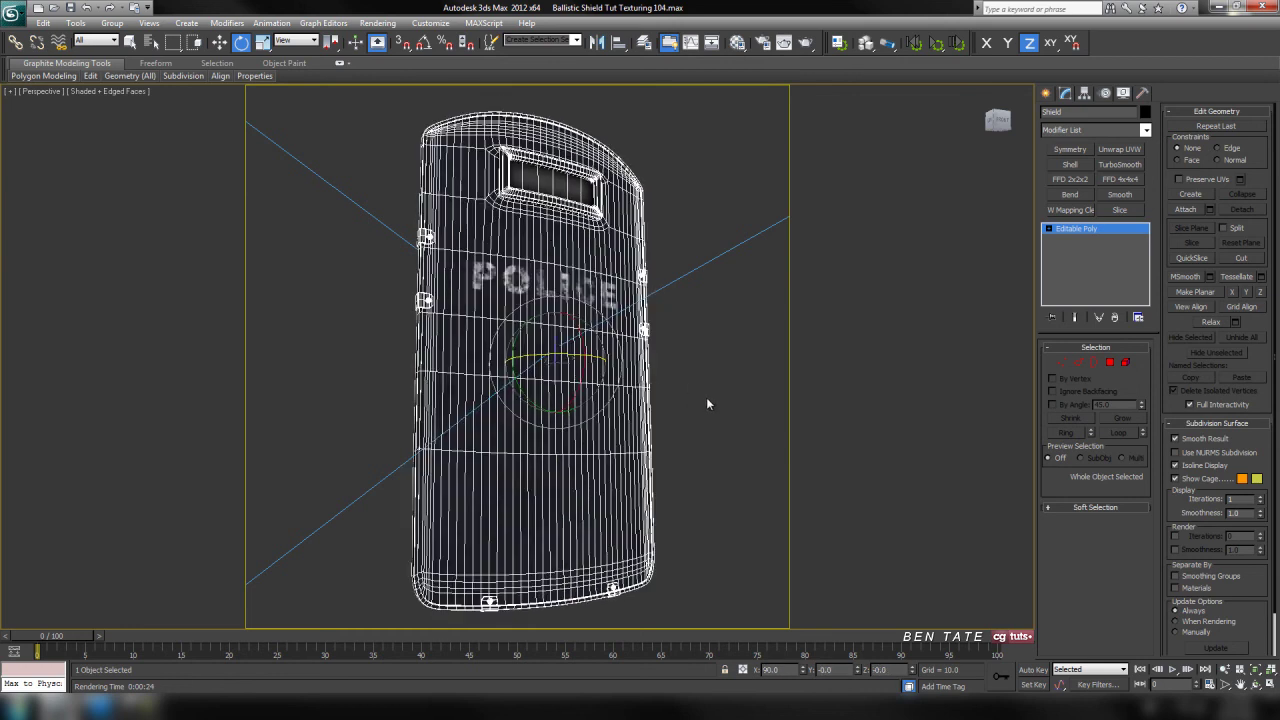
key("F4")
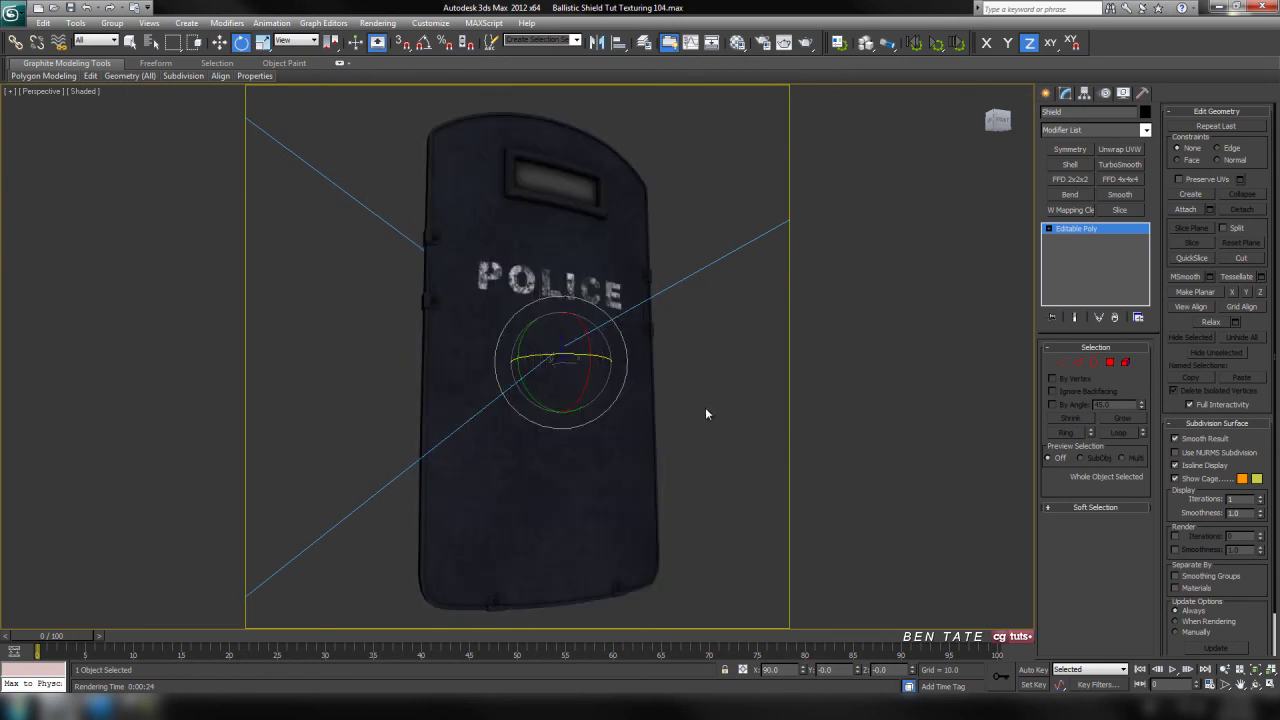
Show an enlarged sample of the 08 - Default material and set the blur of its Shield_Spec.psd specular level map to 0.65.
key("m")
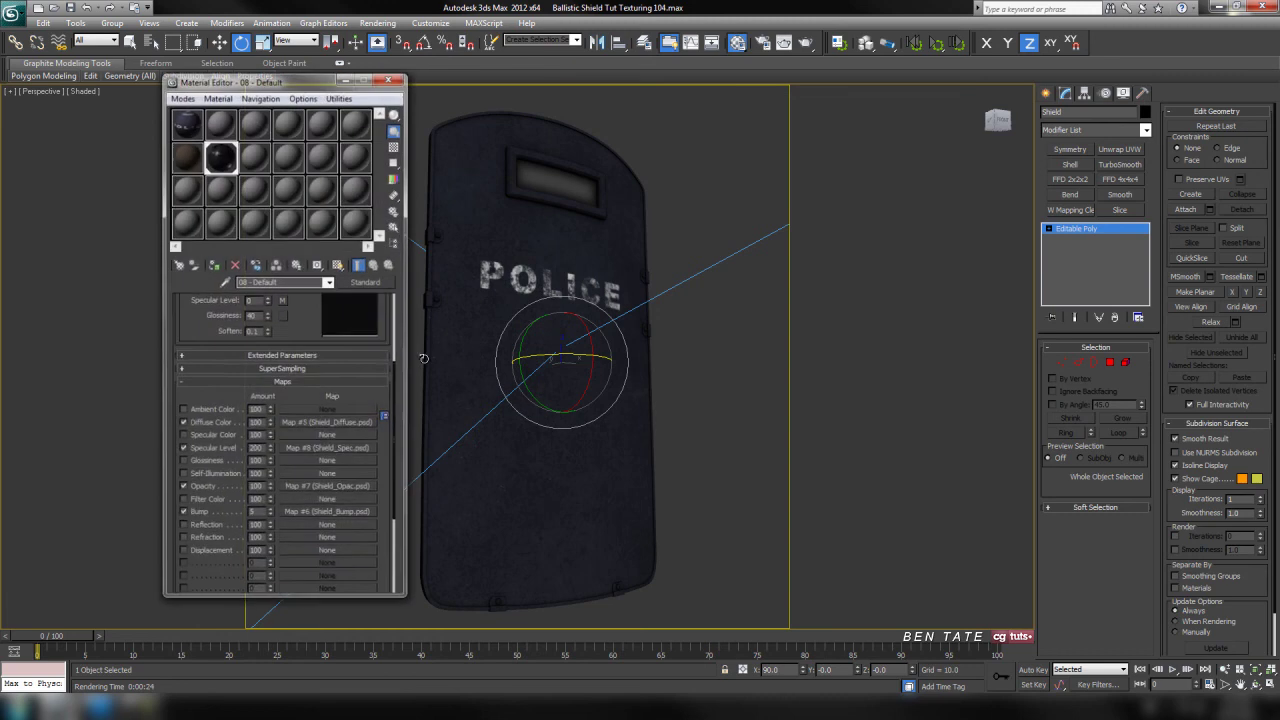
left_click_drag(267, 88, 190, 106)
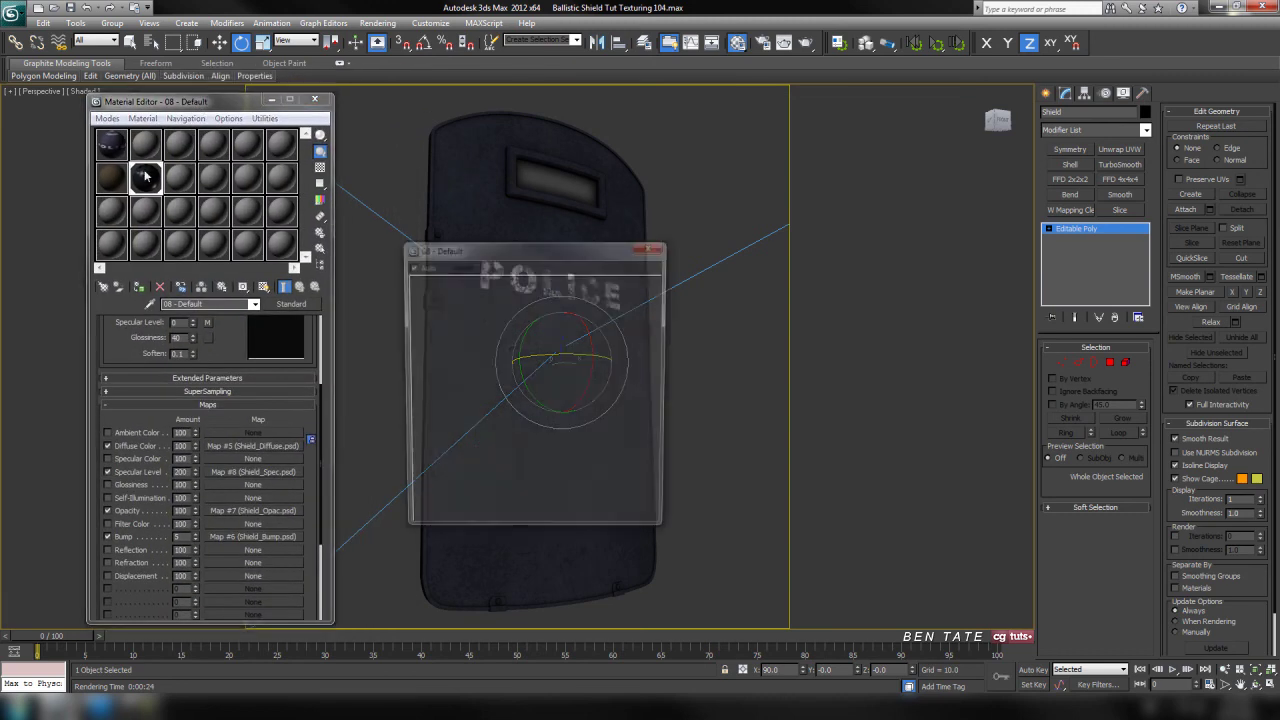
left_click_drag(544, 254, 504, 251)
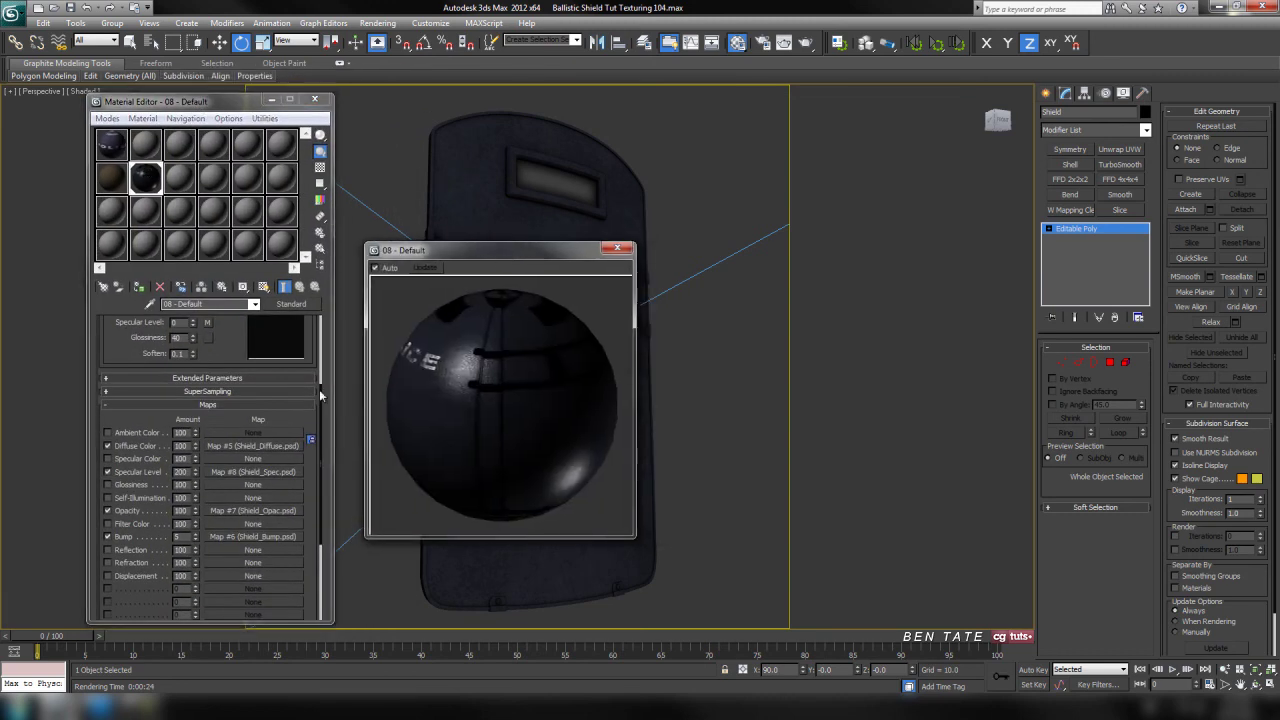
scroll(272, 367, "up", 2)
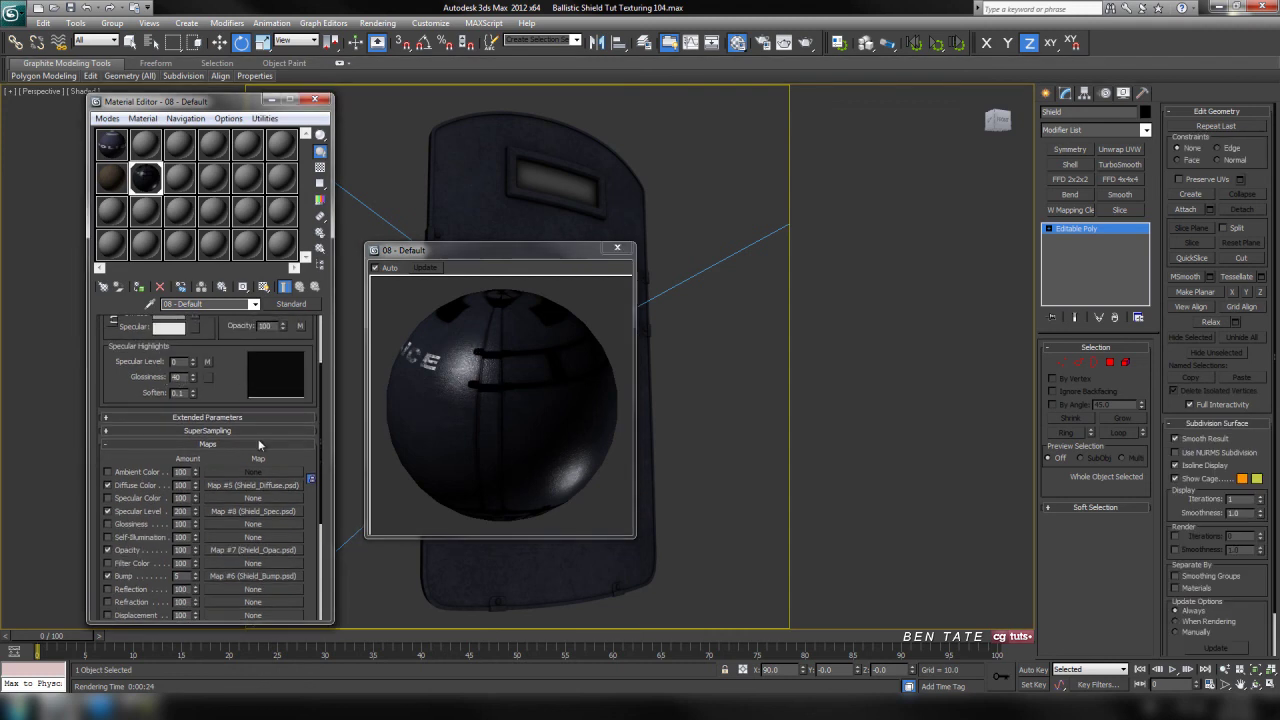
scroll(135, 430, "down", 2)
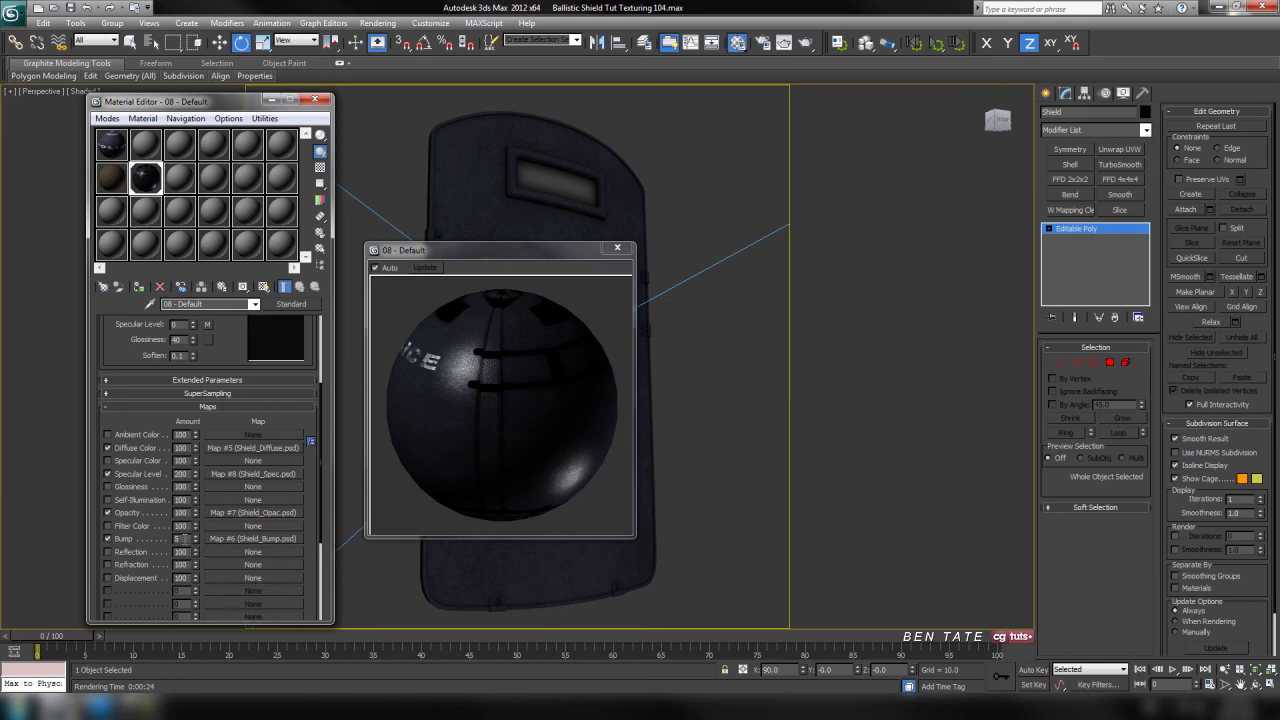
scroll(236, 421, "up", 2)
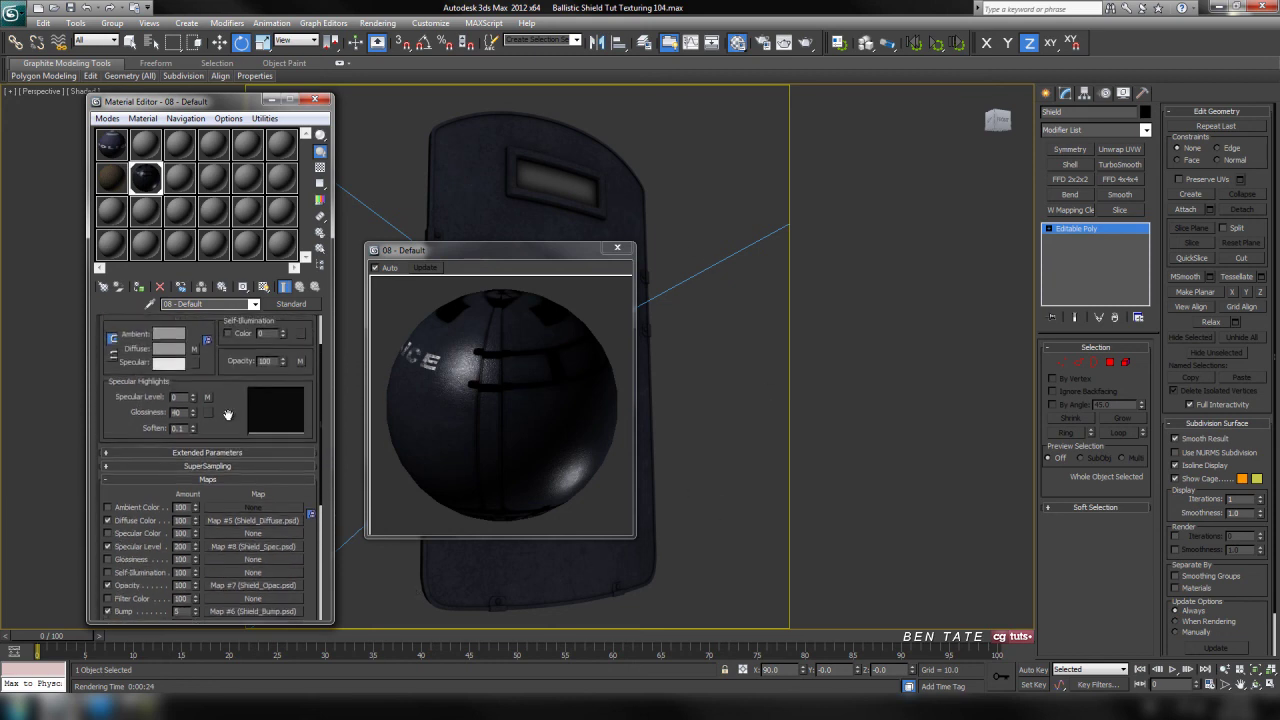
left_click(220, 500)
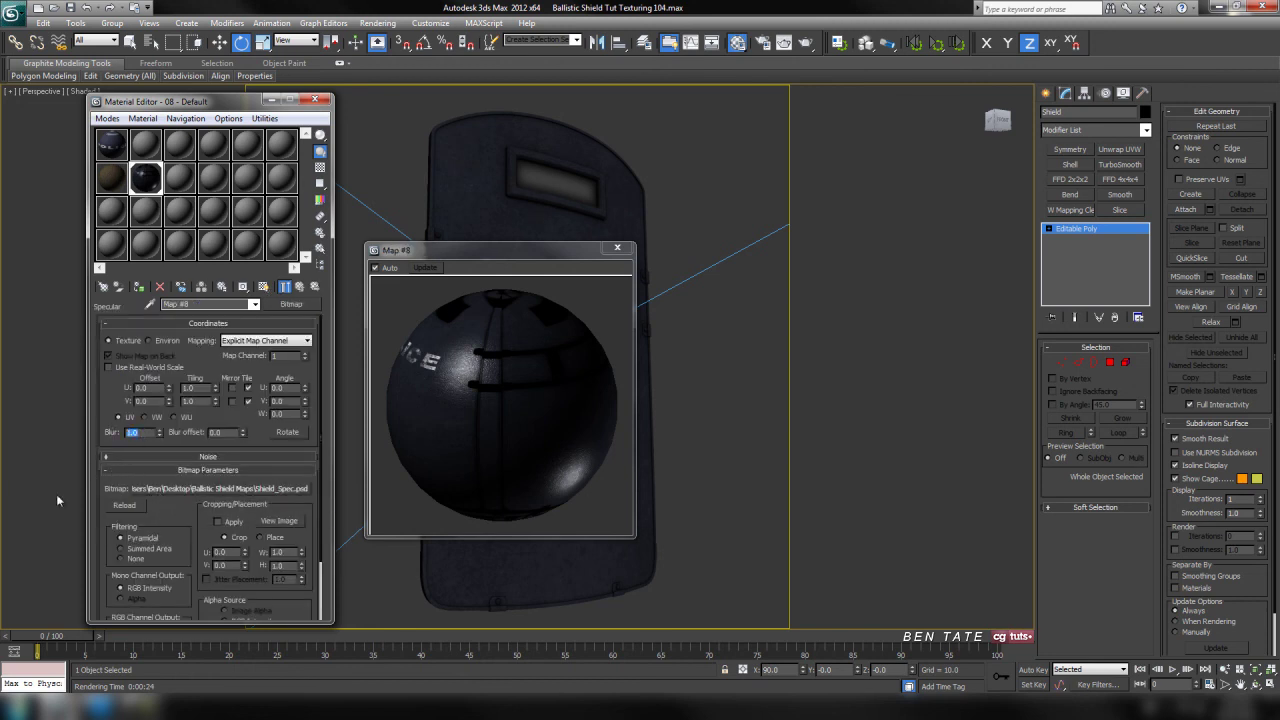
type(".65")
key("Return")
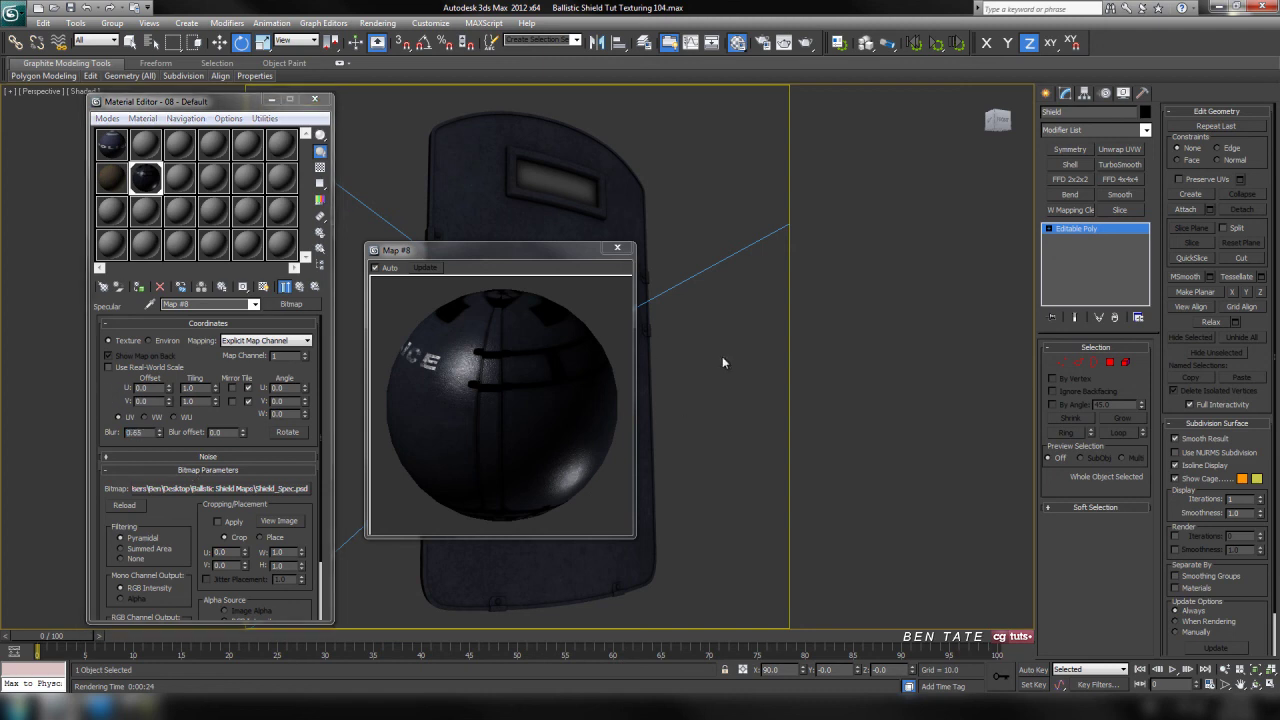
Render the shield's front to check the sharper specular map, and close the Material Editor.
key("shift+q")
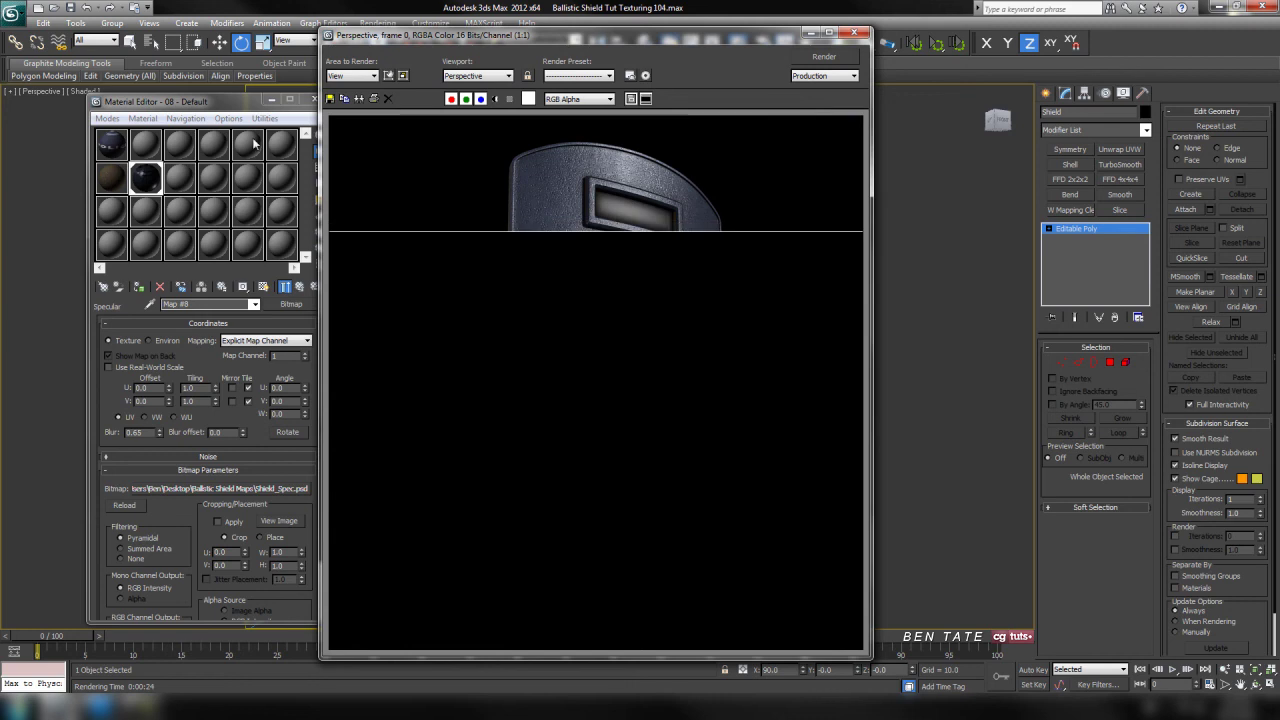
double_click(145, 177)
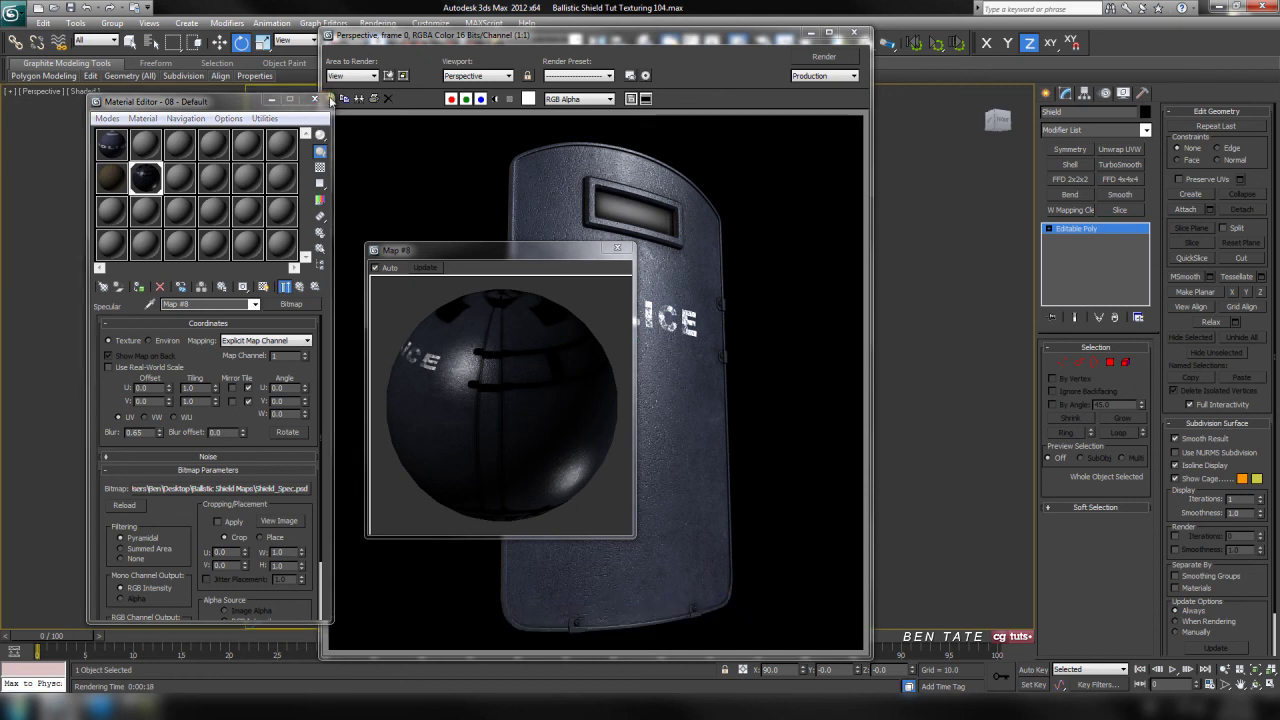
left_click(314, 100)
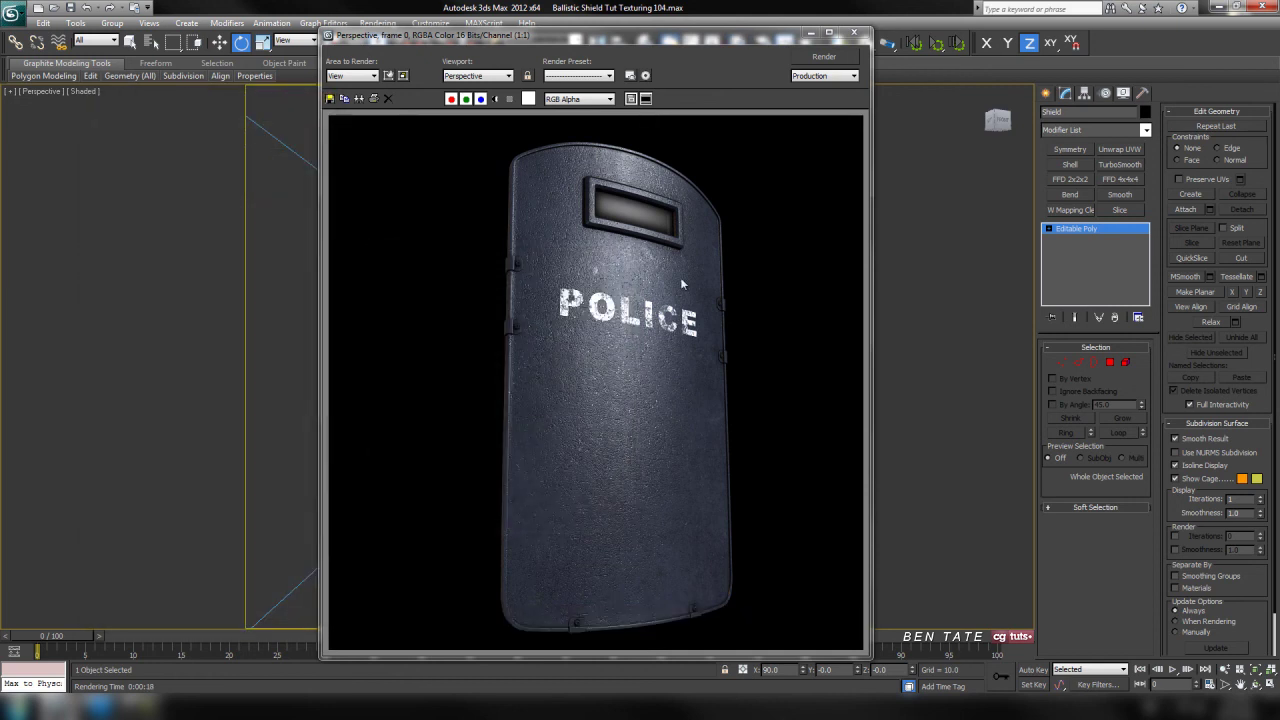
Orbit to a slightly different angle on the shield's front and render it again to check the highlights.
left_click(853, 36)
middle_click_drag(672, 396, 686, 426, "alt")
key("shift+q")
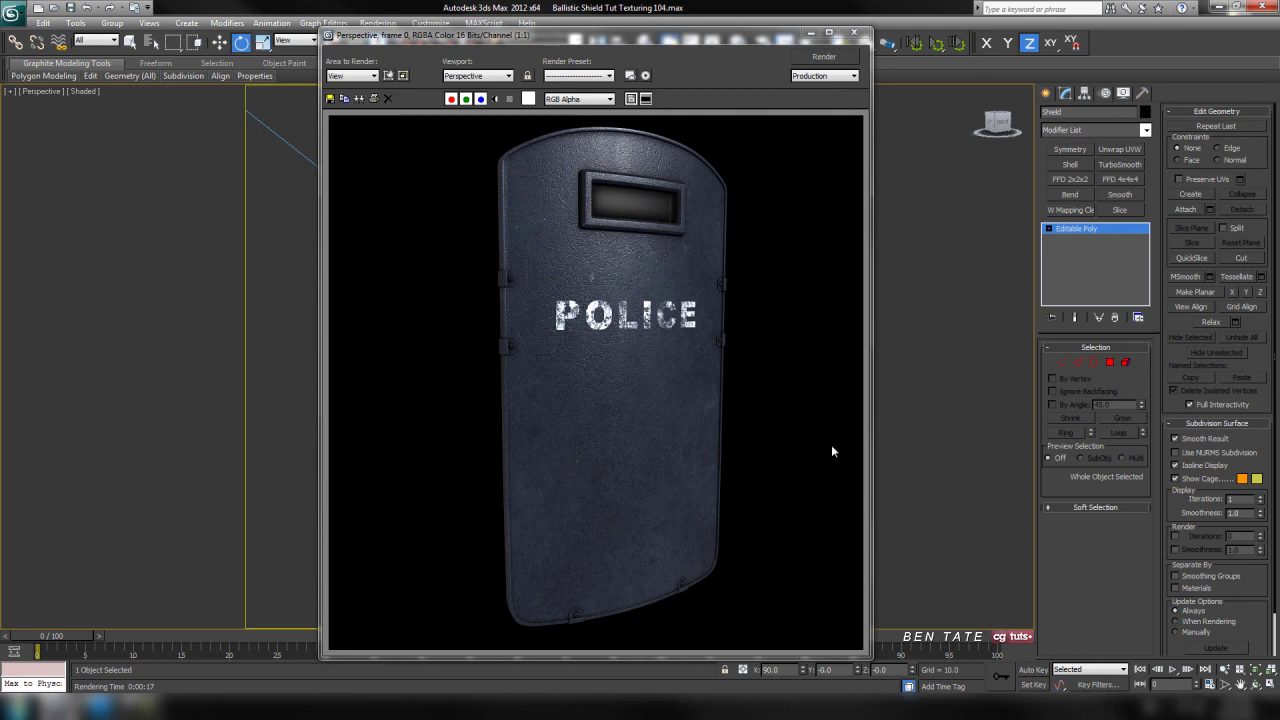
left_click_drag(723, 34, 690, 20)
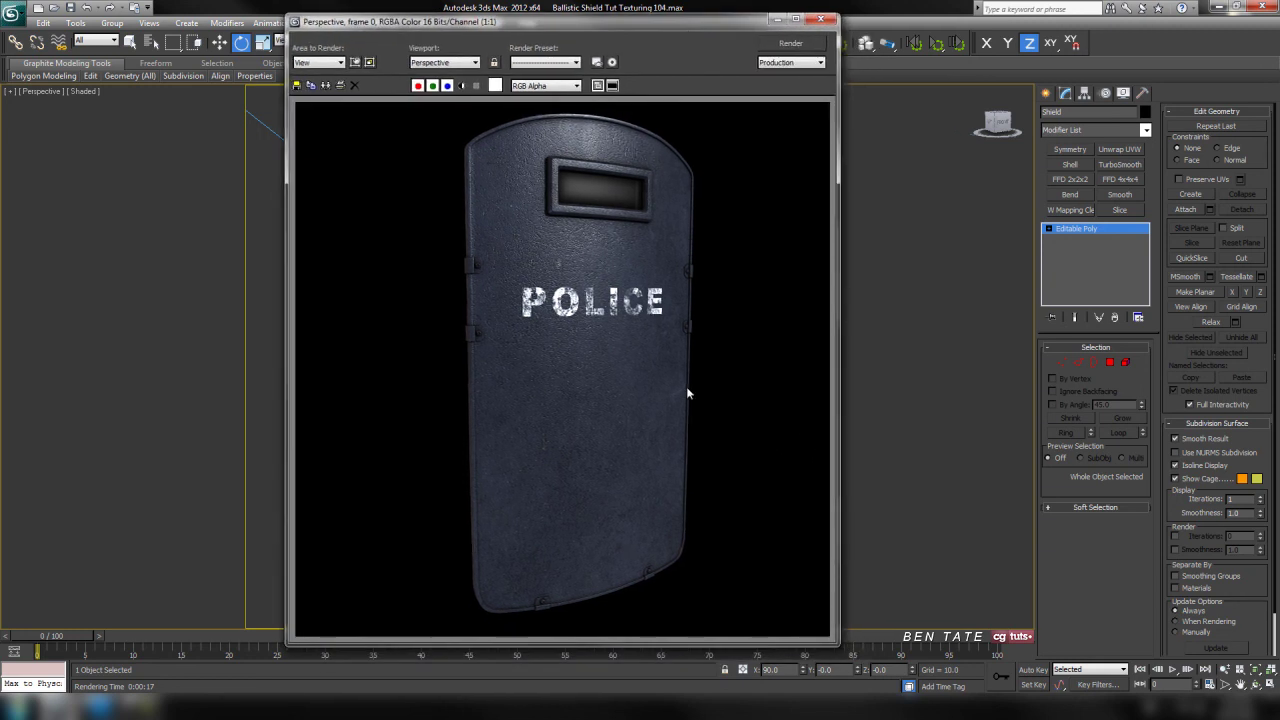